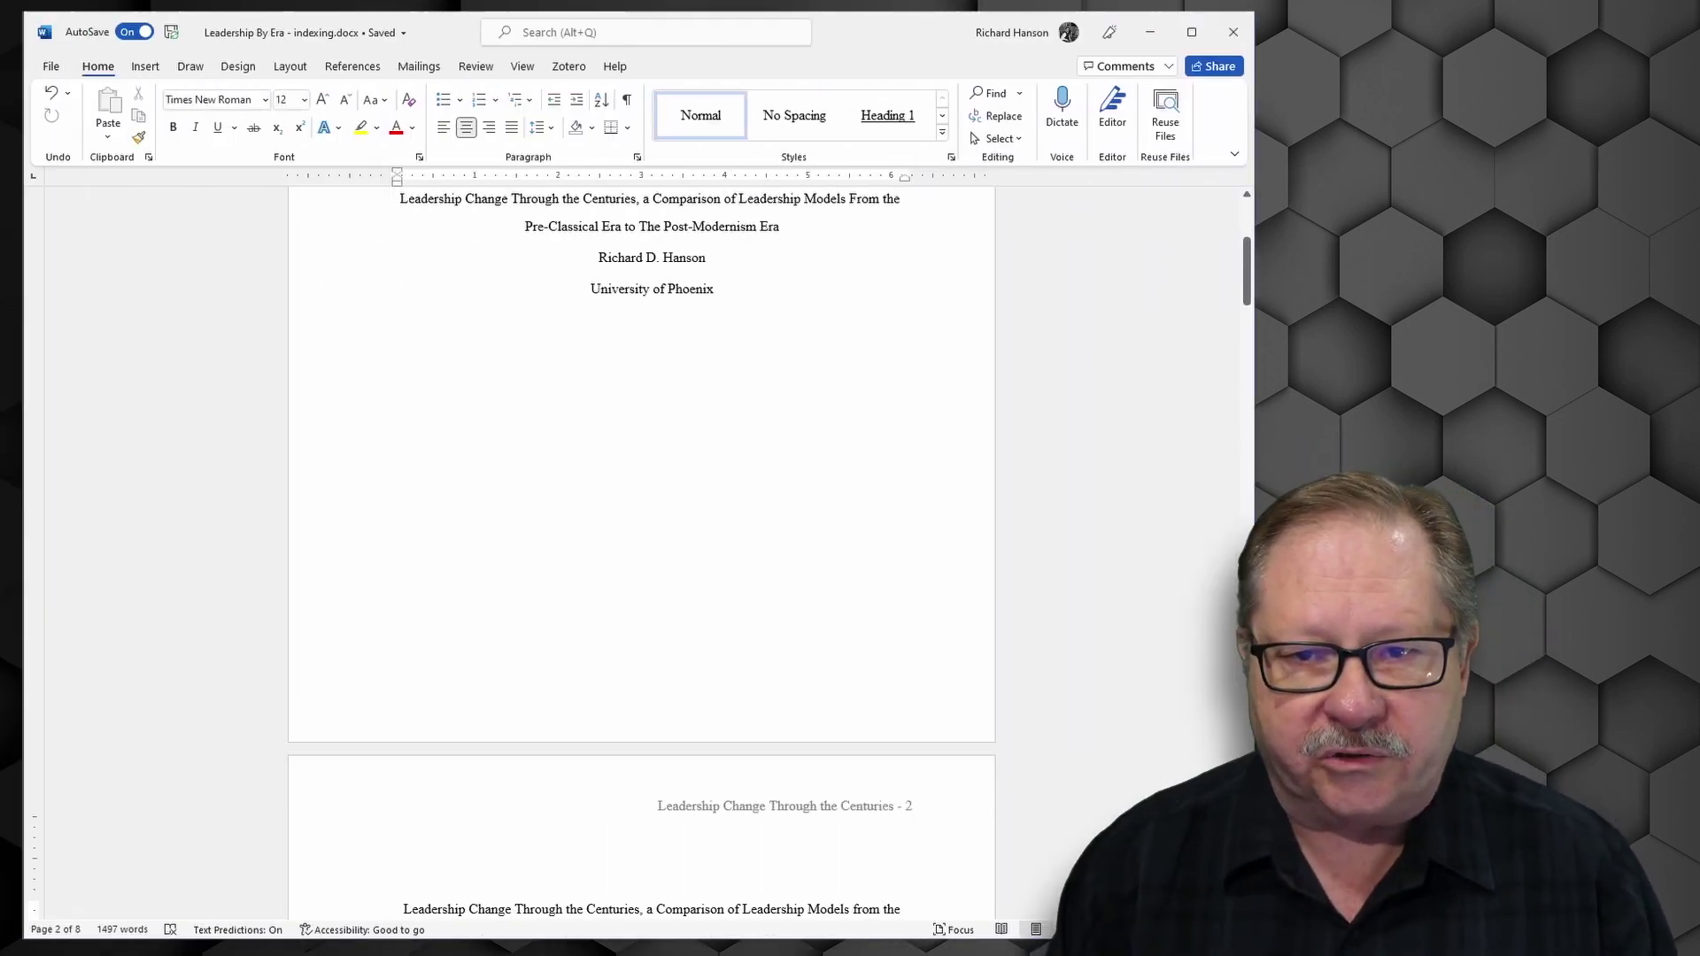
Mark all three occurrences of 'Machiavelli' as XE "Machiavelli" index entries
scroll(921, 598, "up", 1)
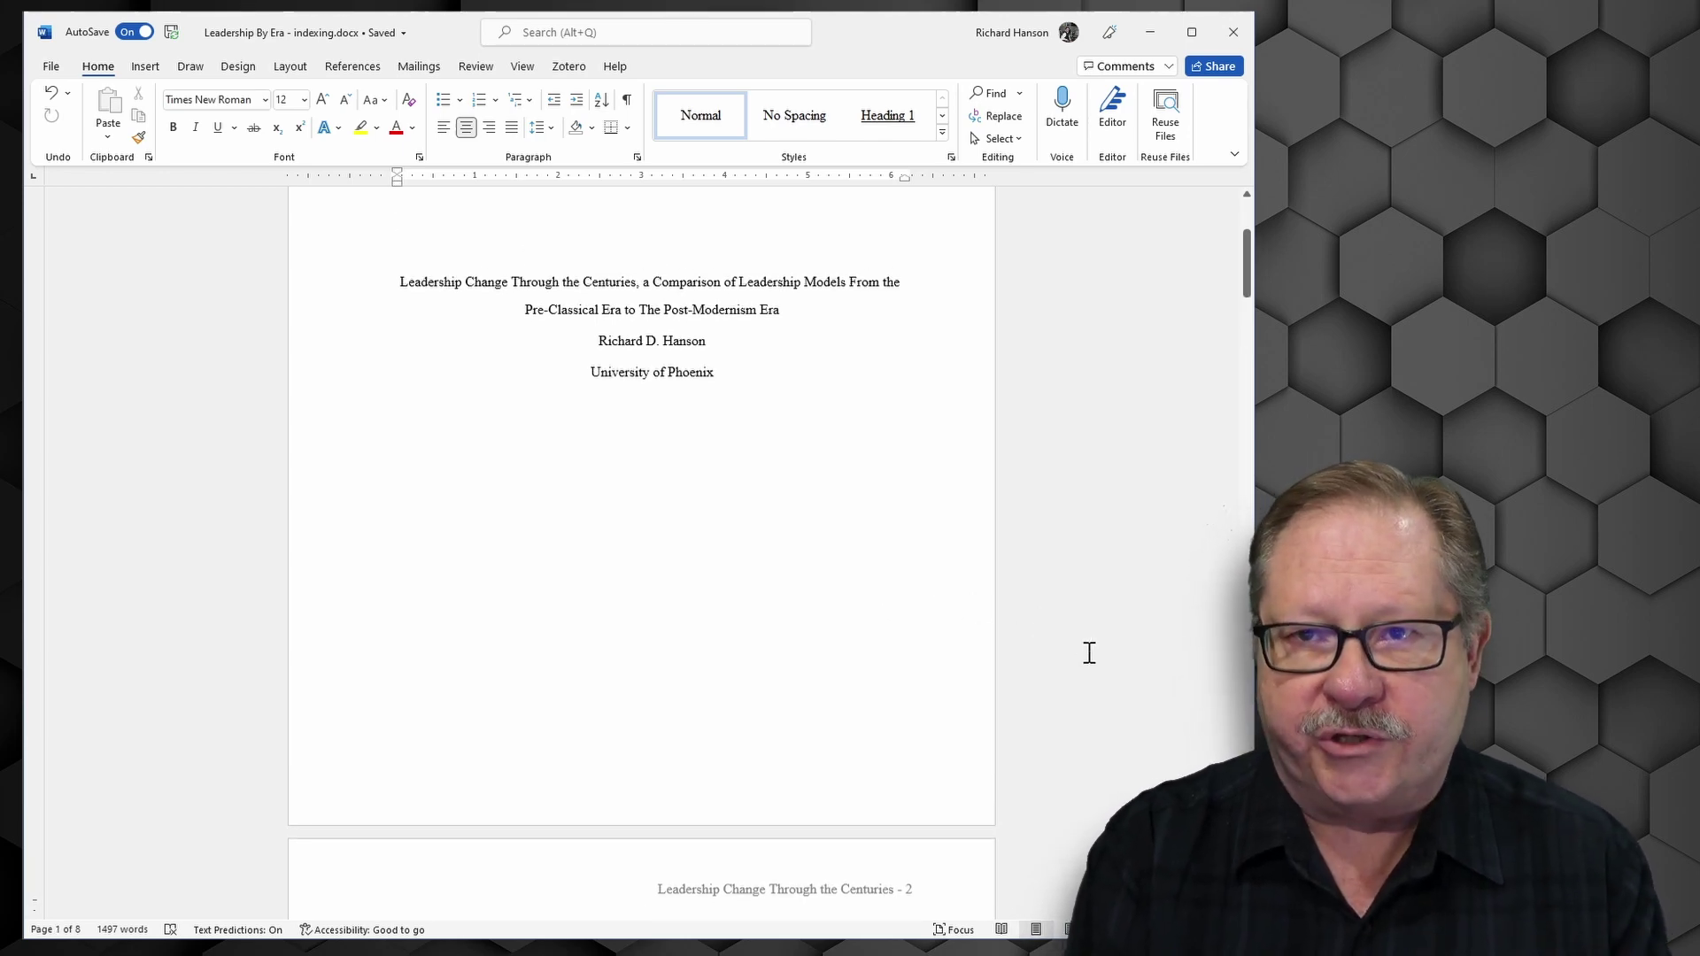
scroll(1089, 653, "down", 9)
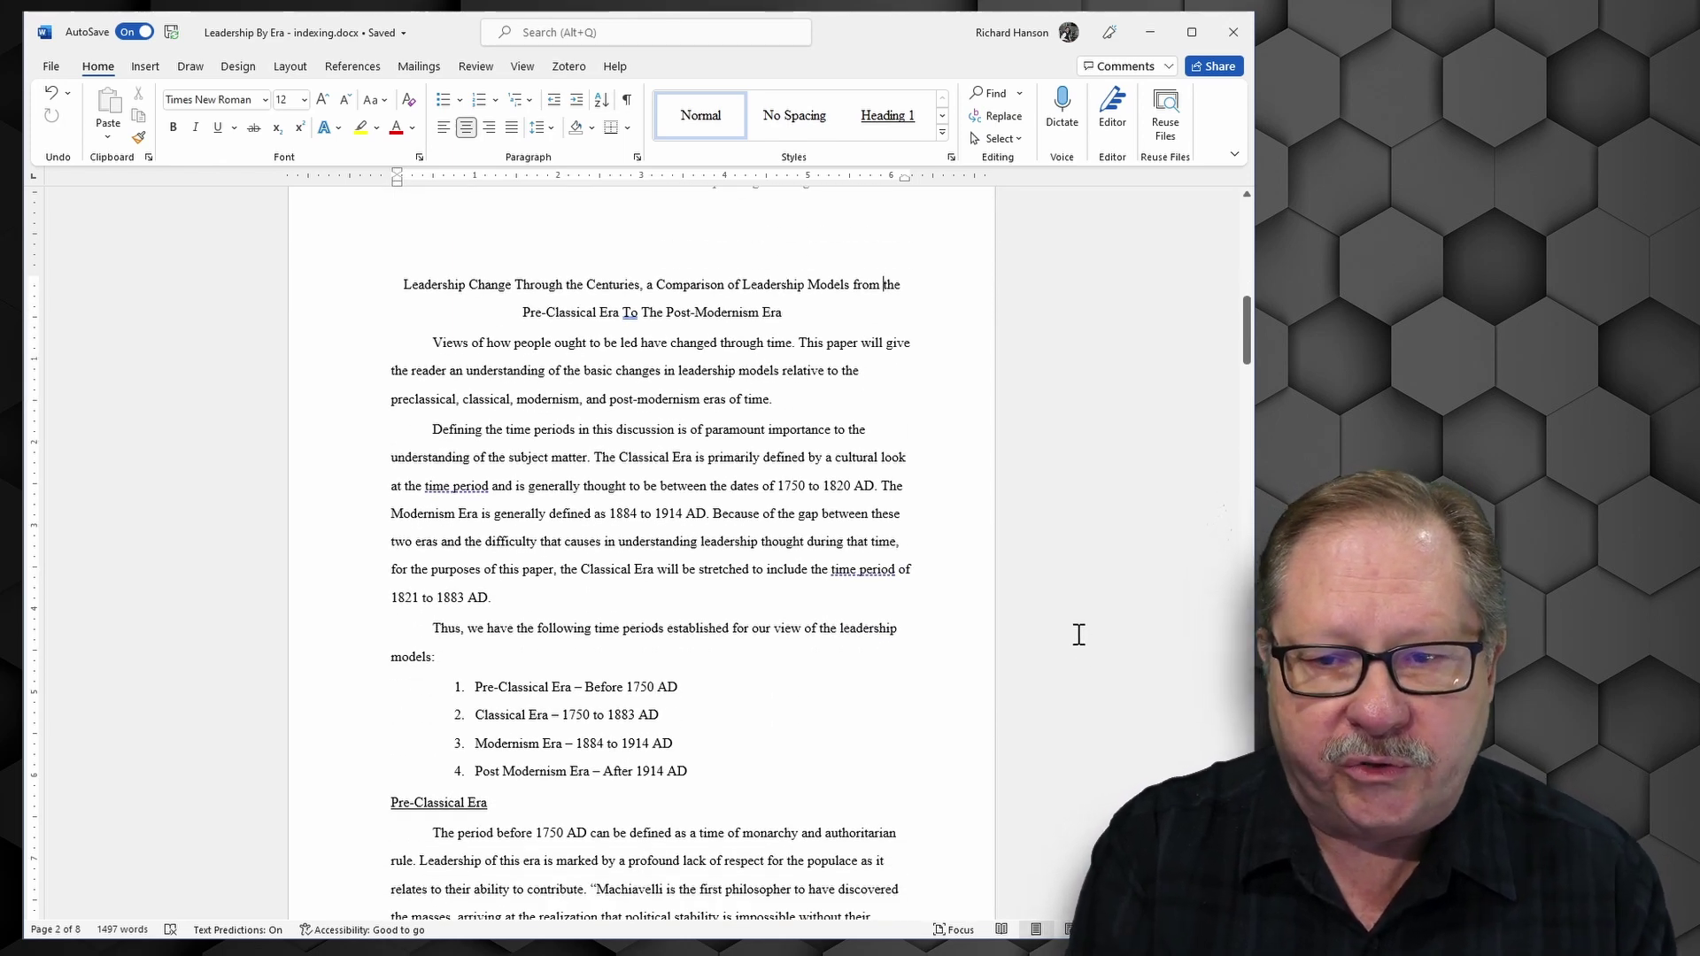
scroll(1067, 639, "down", 3)
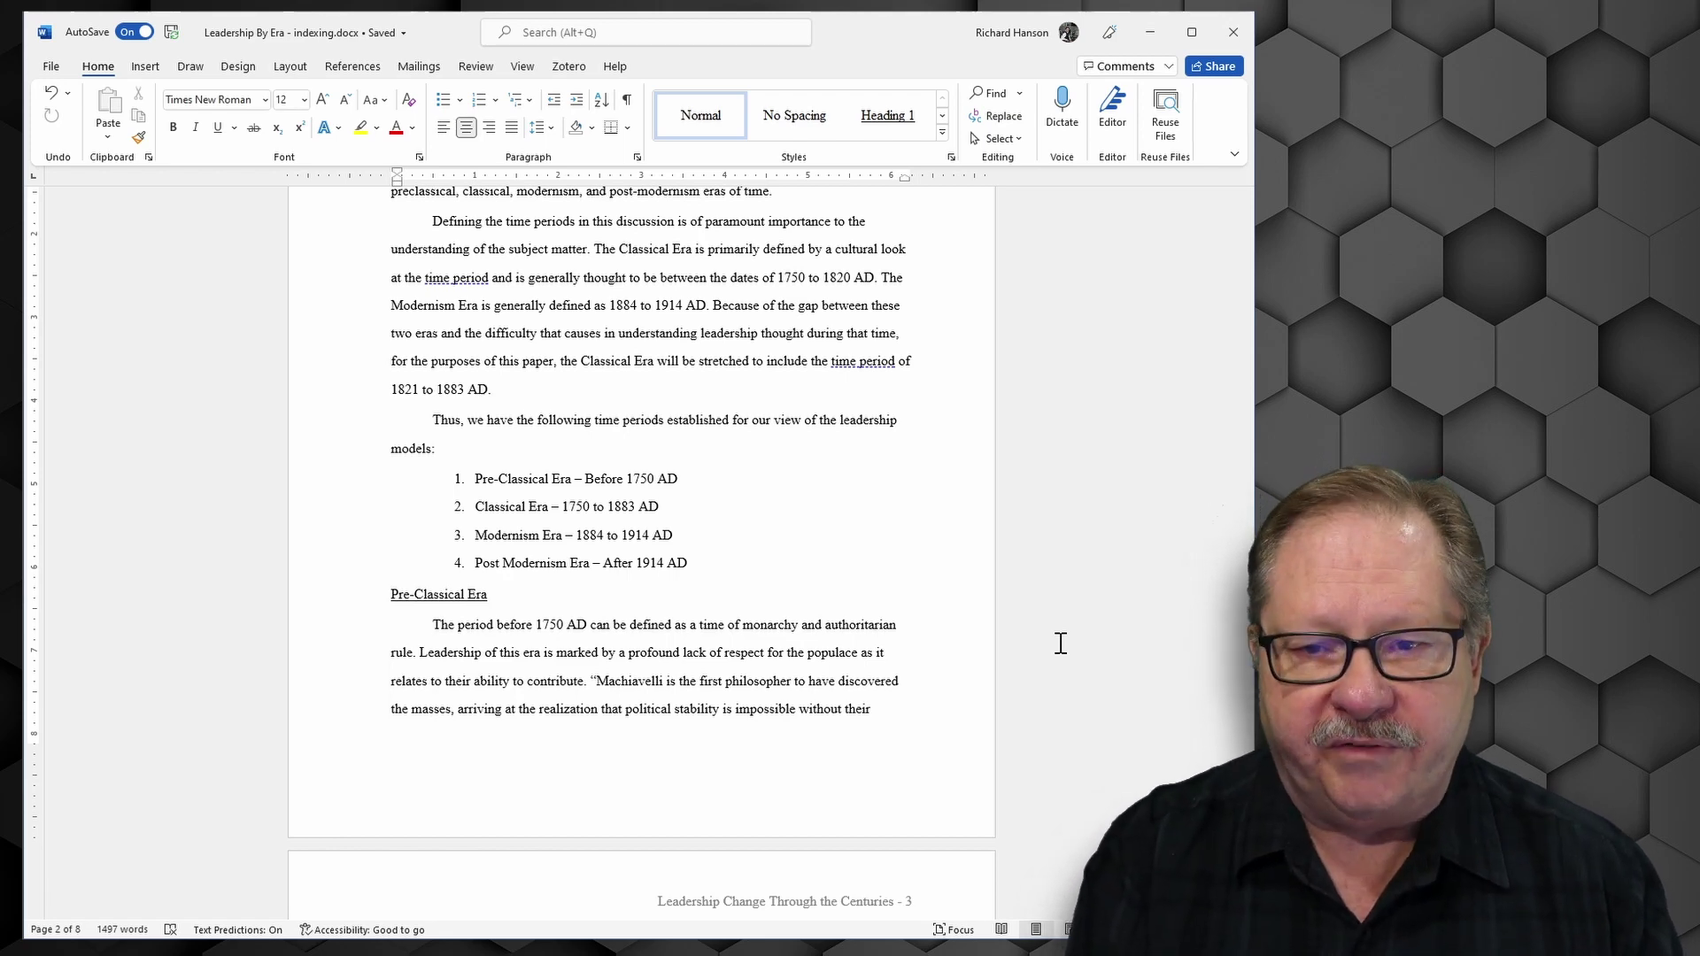
double_click(629, 681)
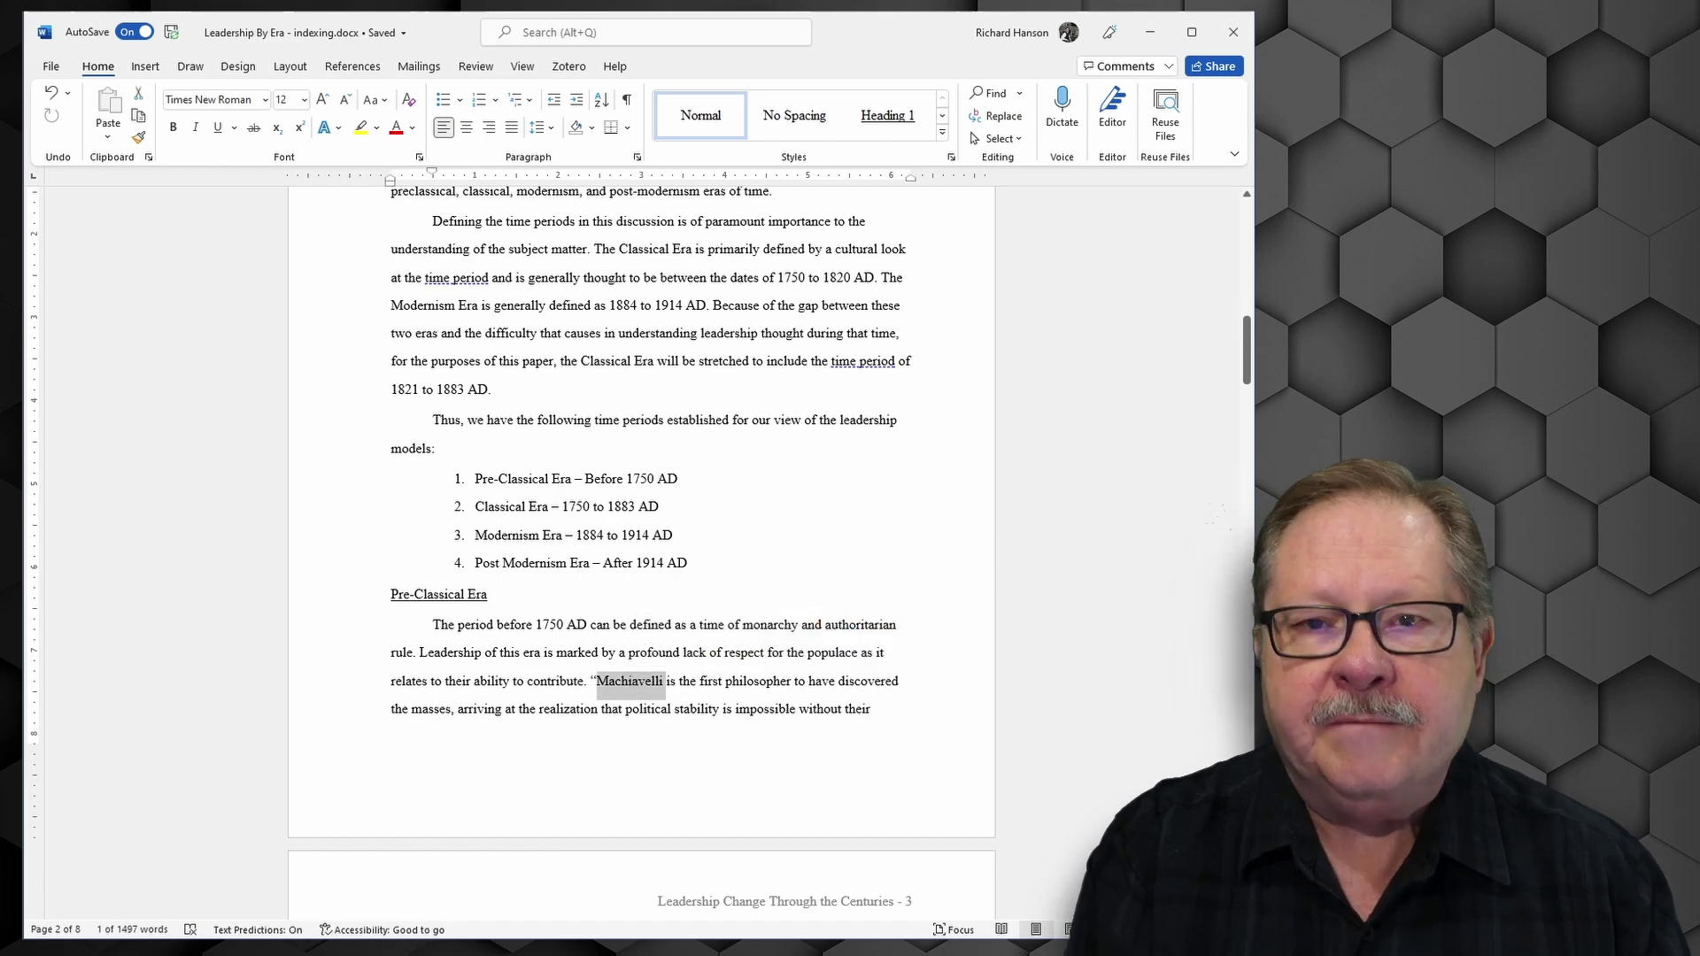
left_click(352, 67)
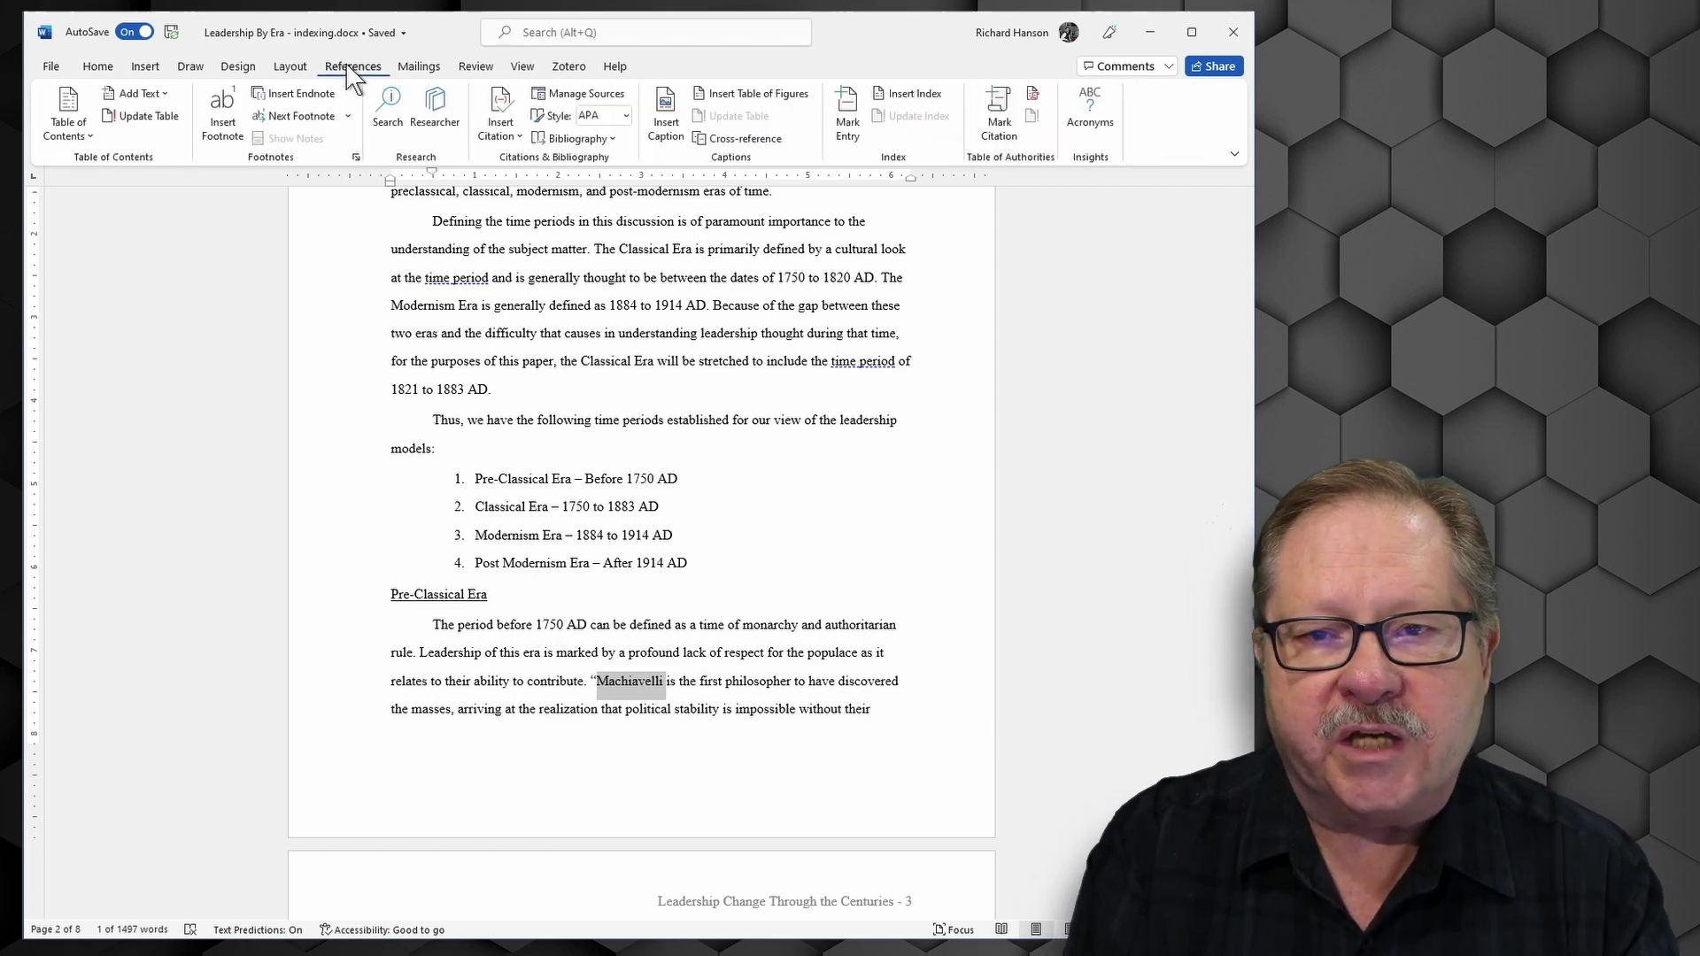
left_click(848, 119)
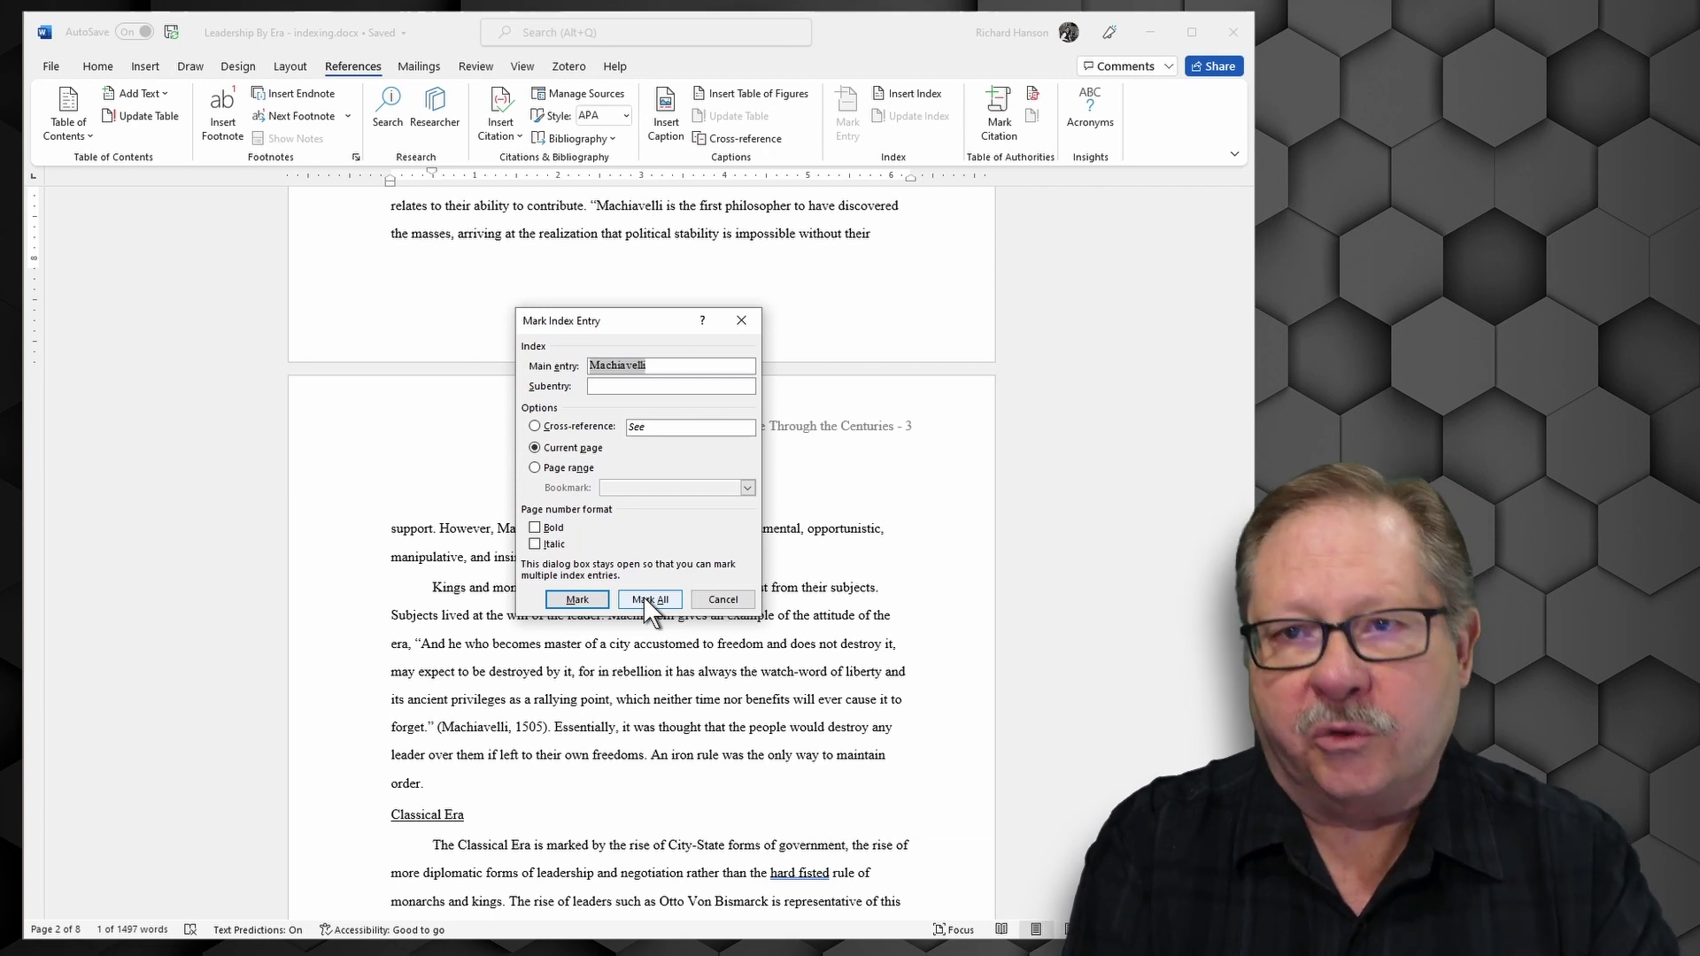
left_click(645, 600)
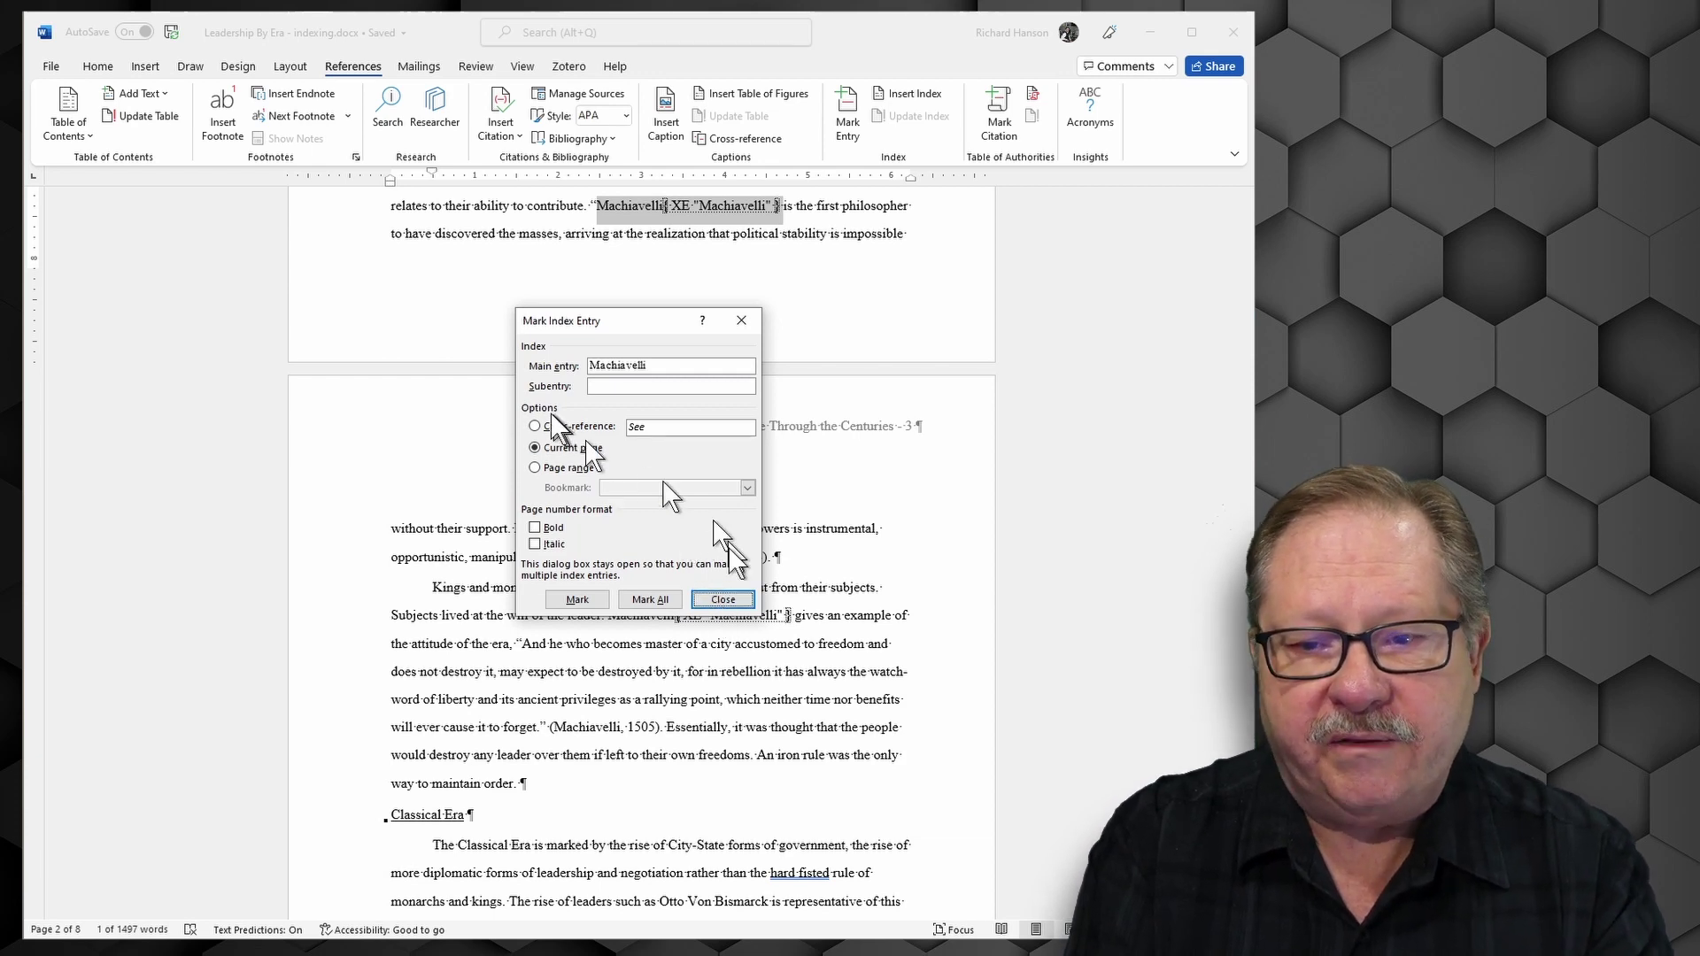
Close the index-marking window and return to the Home tab to view the Machiavelli XE fields on page 3
left_click(722, 600)
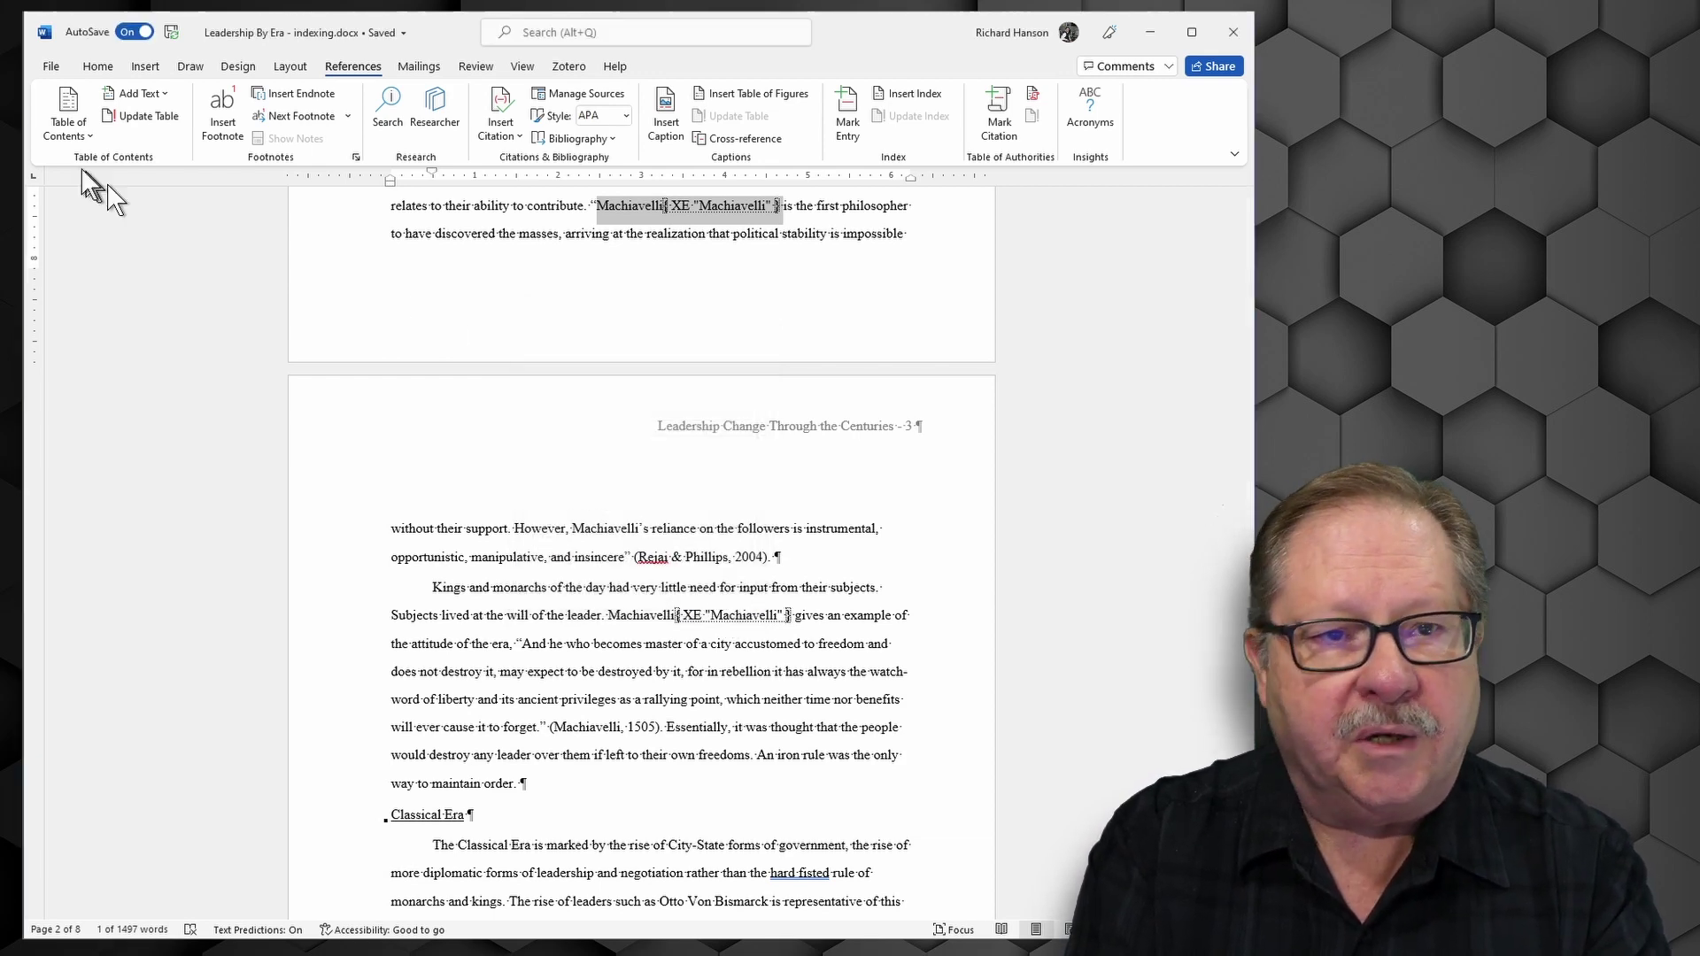
left_click(97, 66)
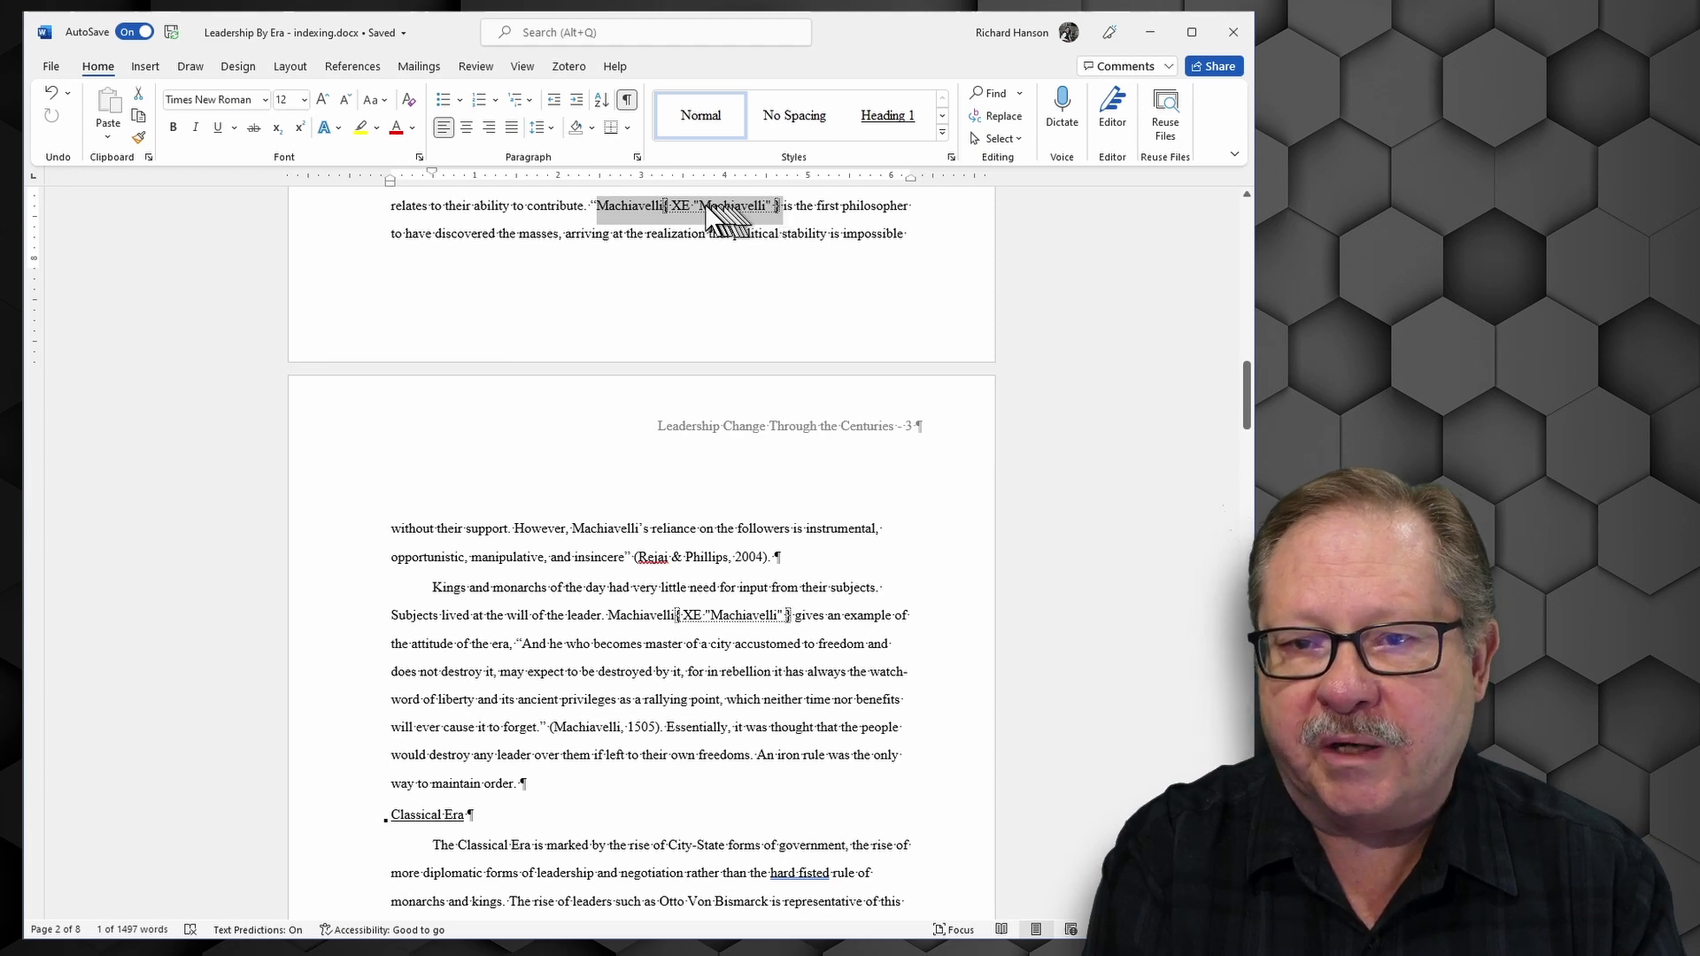
scroll(895, 257, "down", 1)
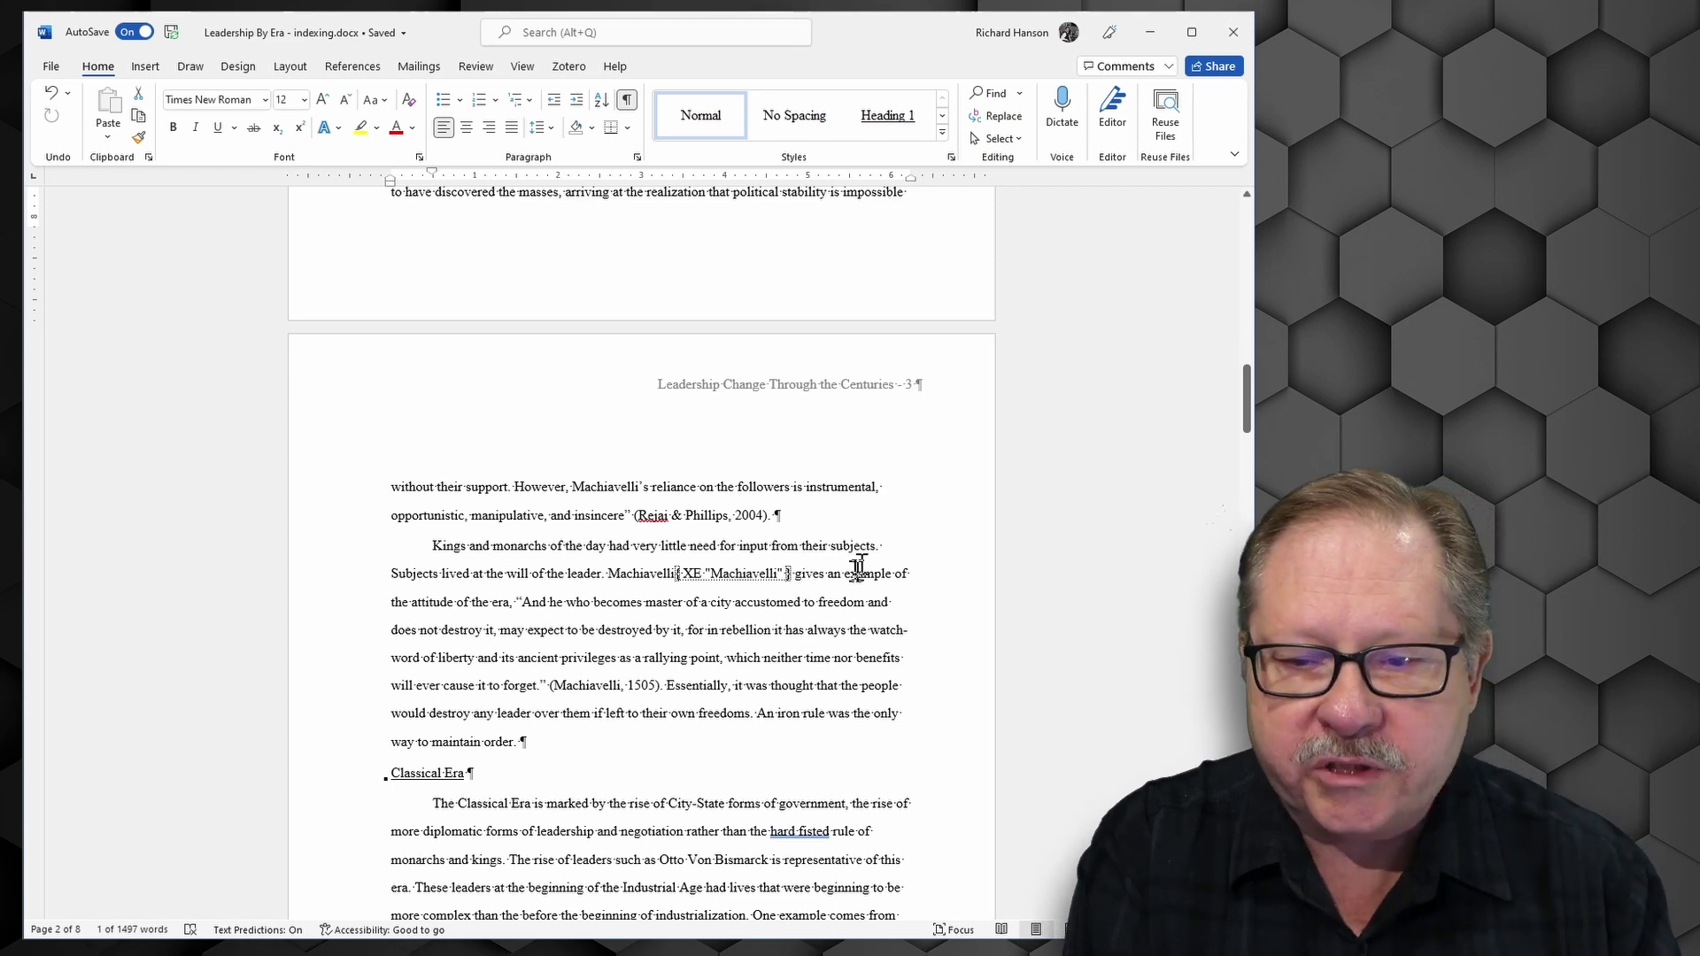
Mark both occurrences of 'Bismarck' as XE "Bismarck" index entries, then close the marking window
scroll(903, 519, "down", 3)
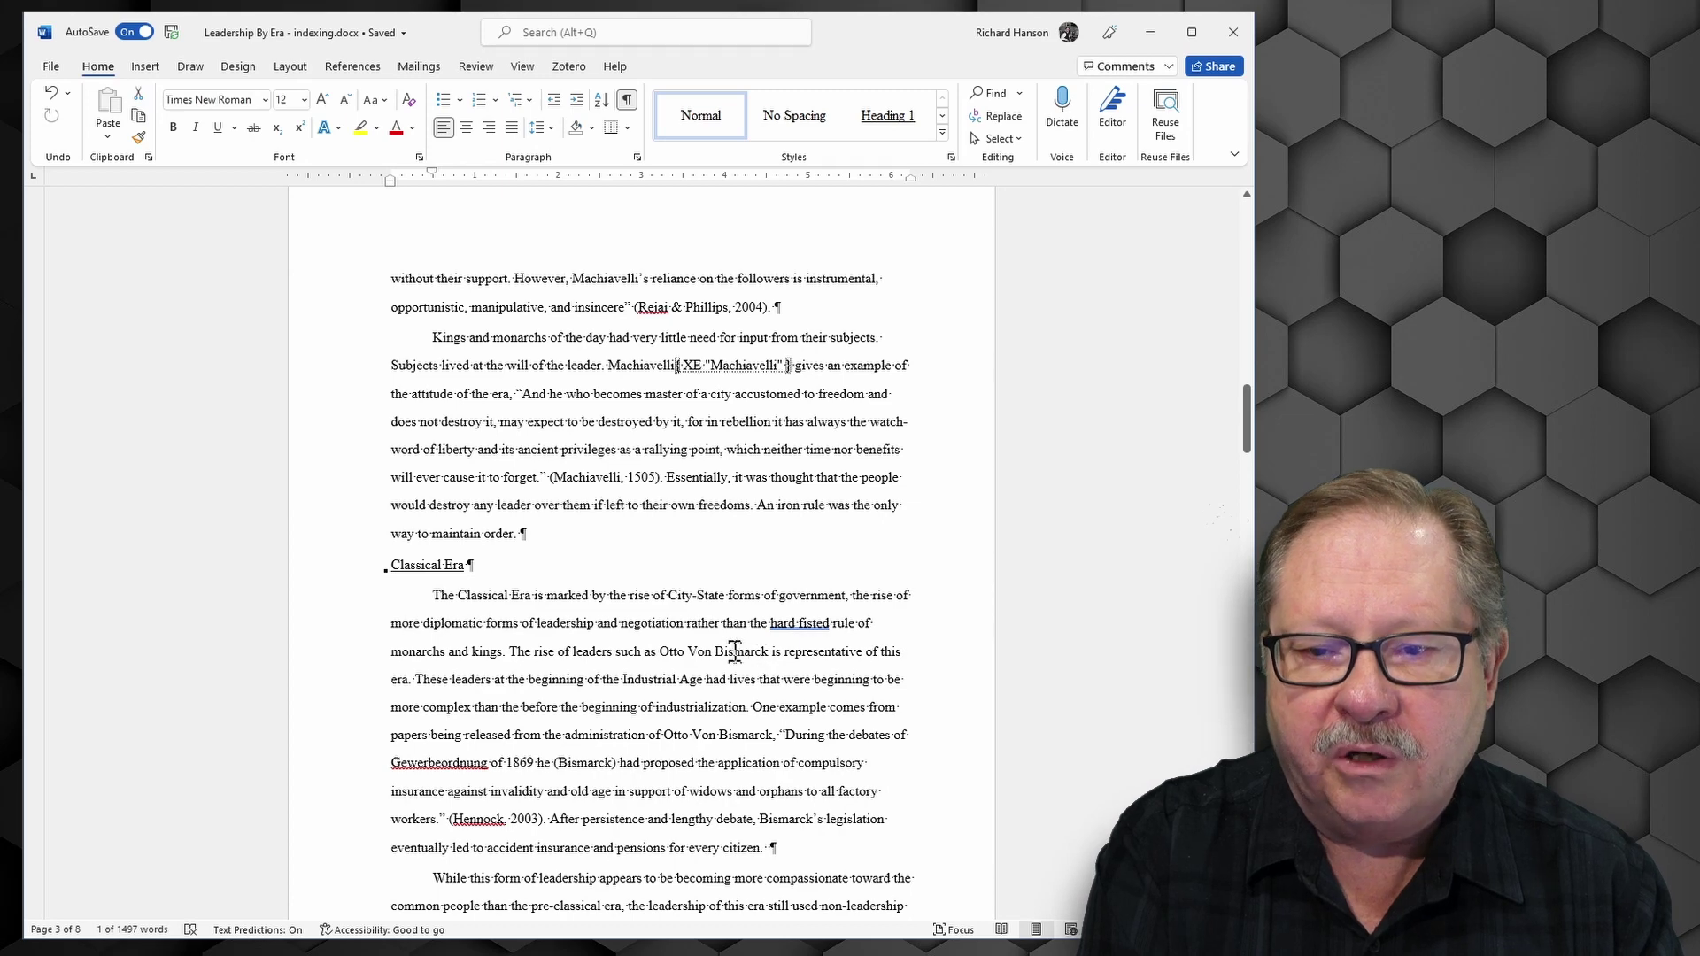
double_click(748, 652)
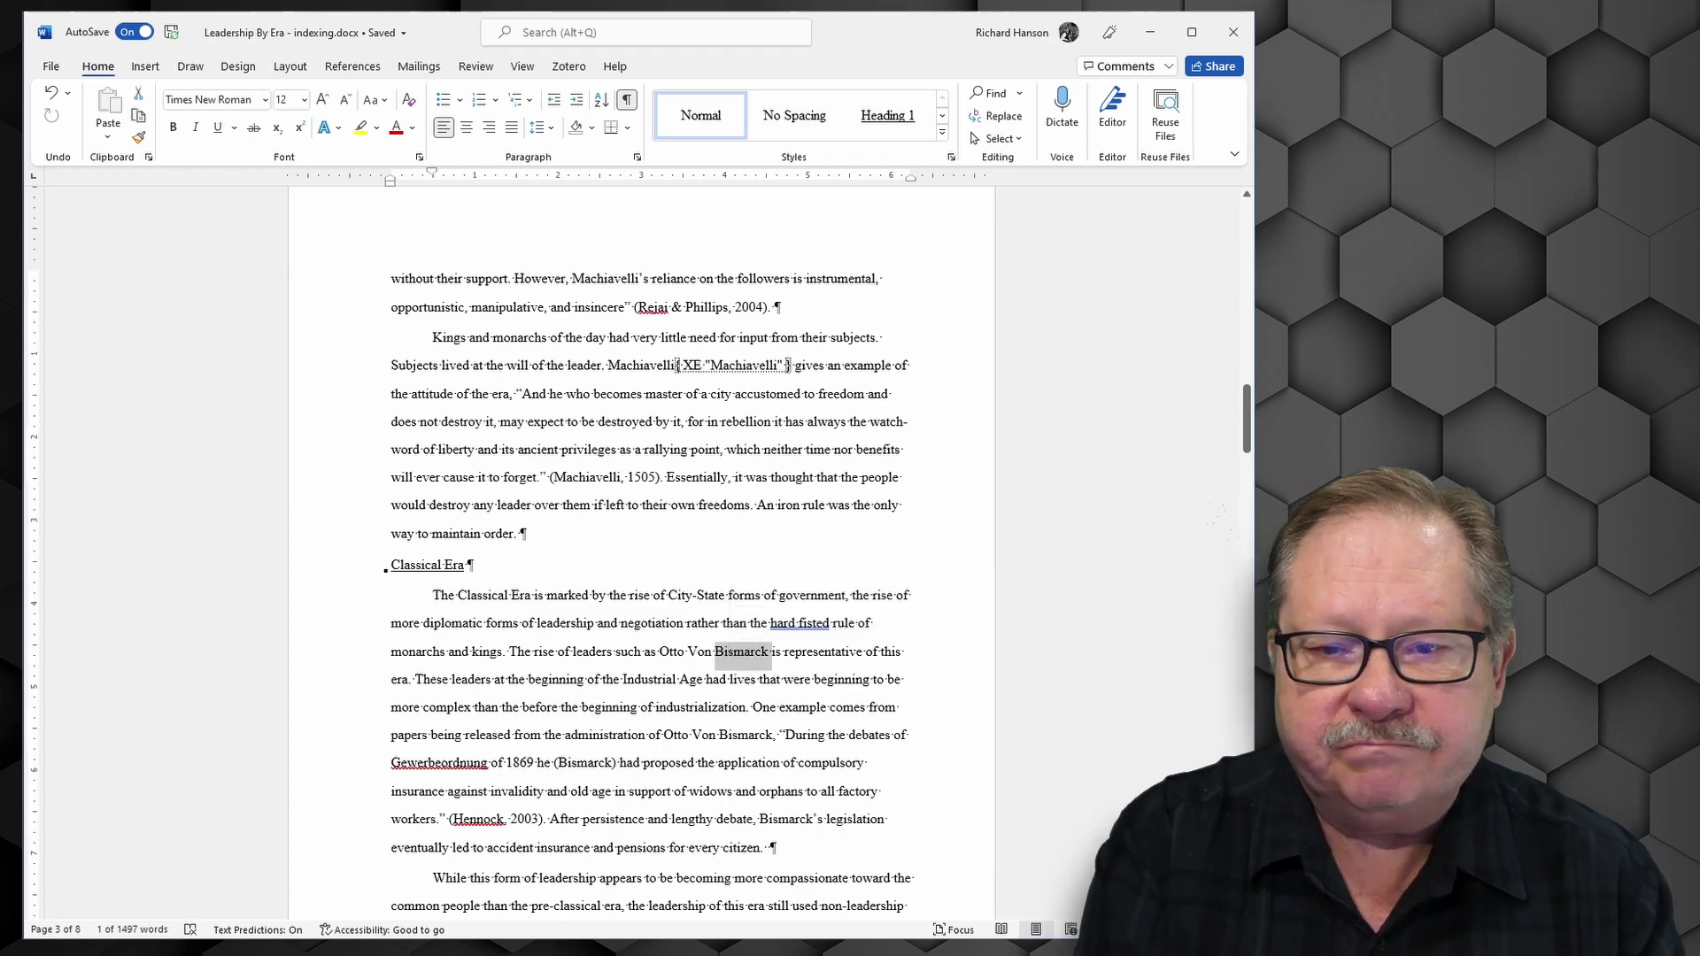
scroll(1045, 750, "down", 1)
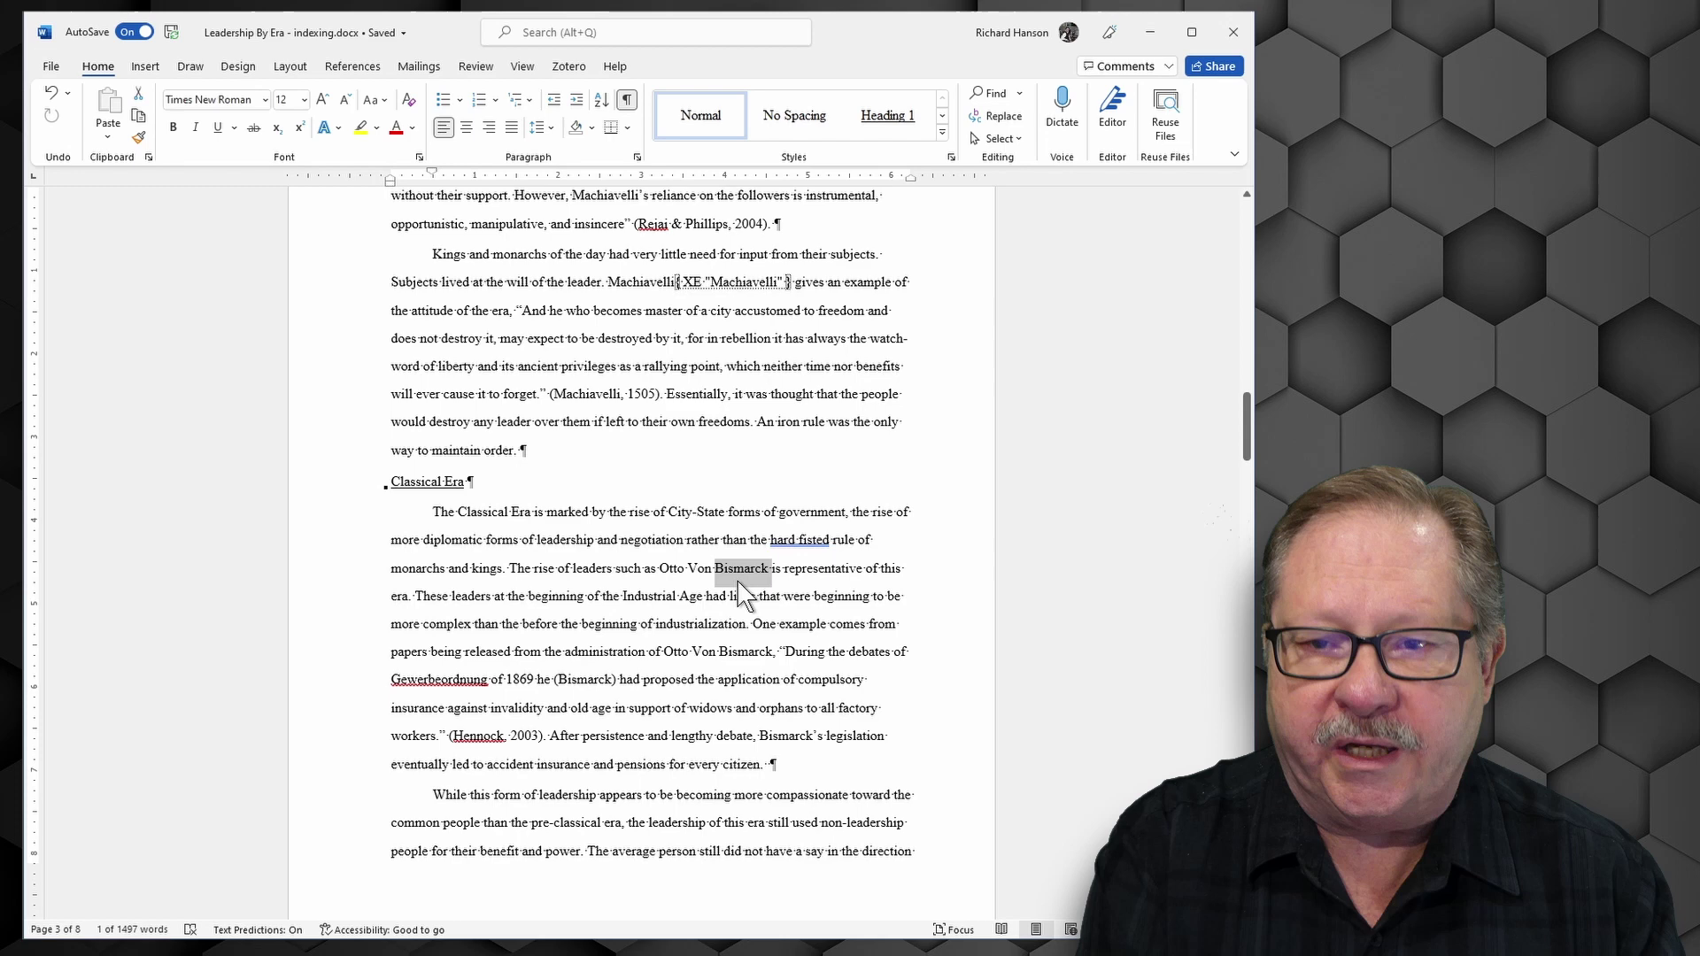
left_click(352, 66)
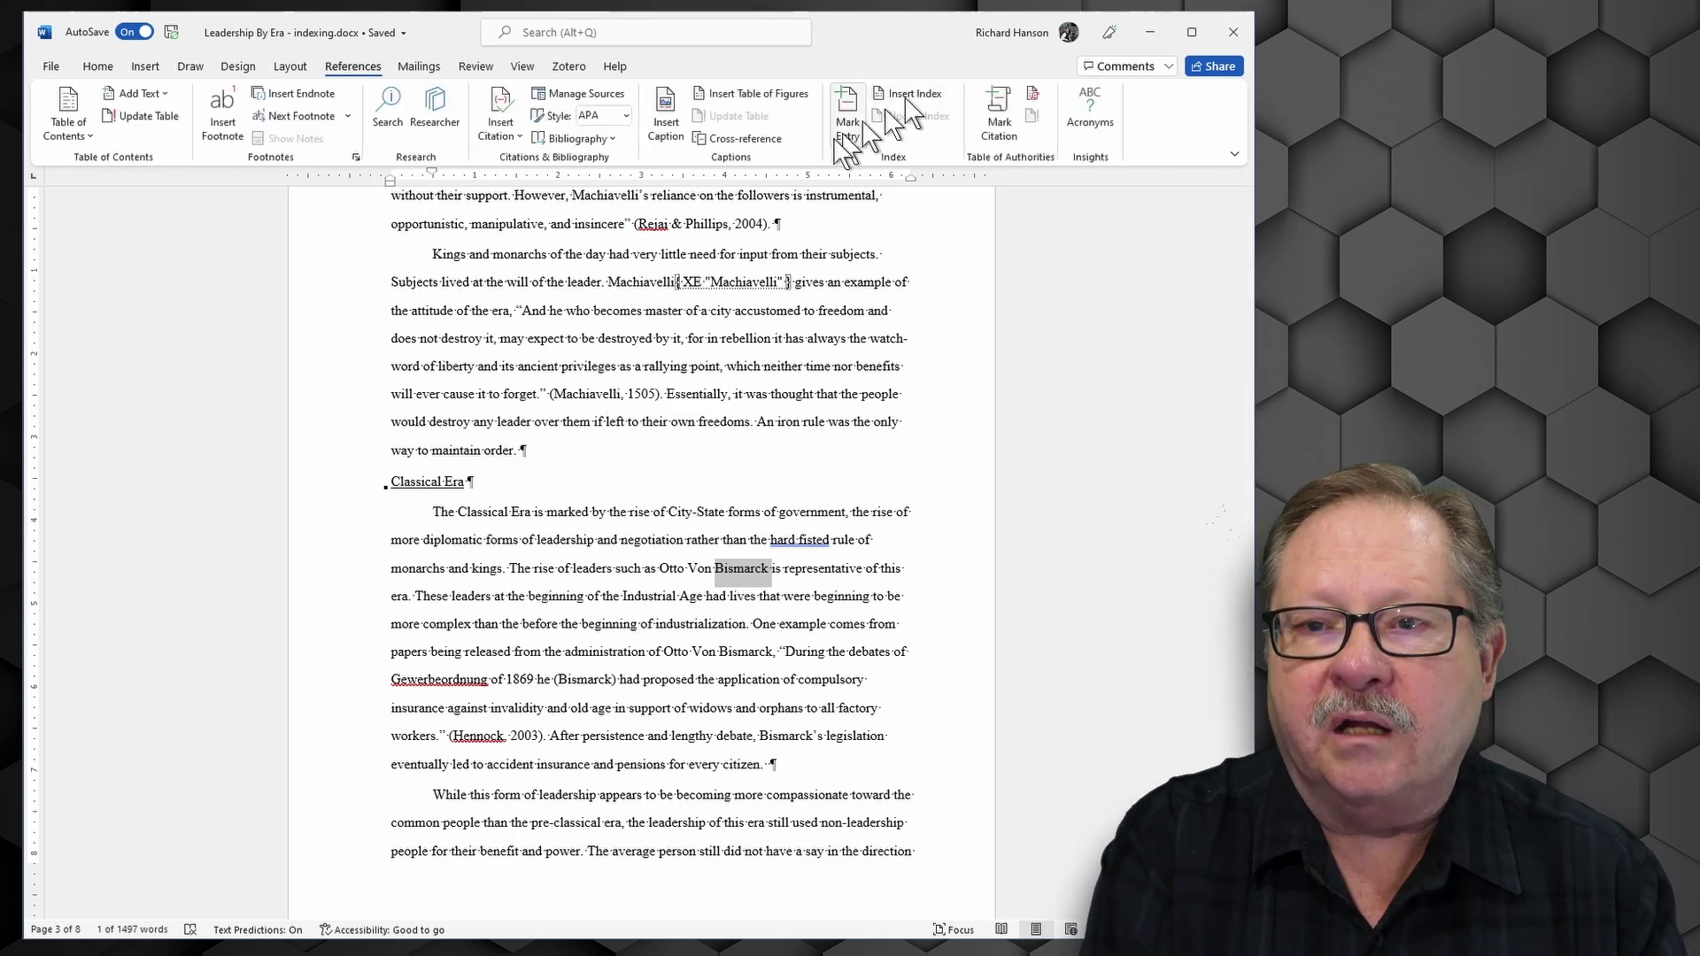
left_click(848, 105)
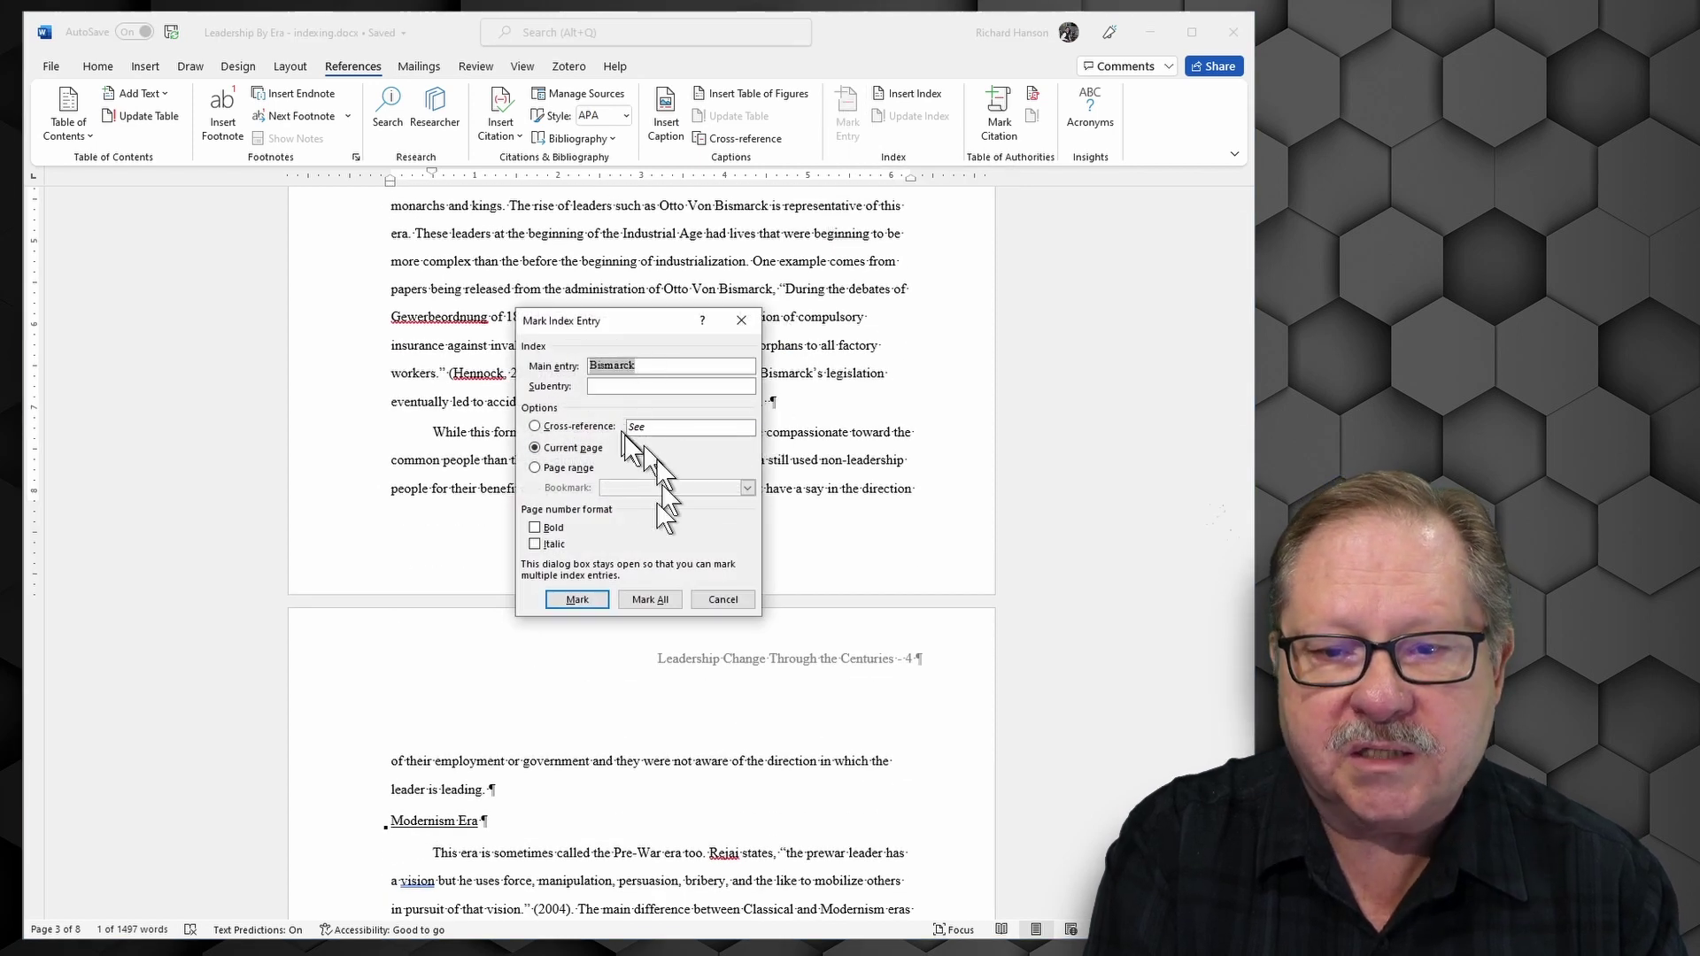
left_click(656, 599)
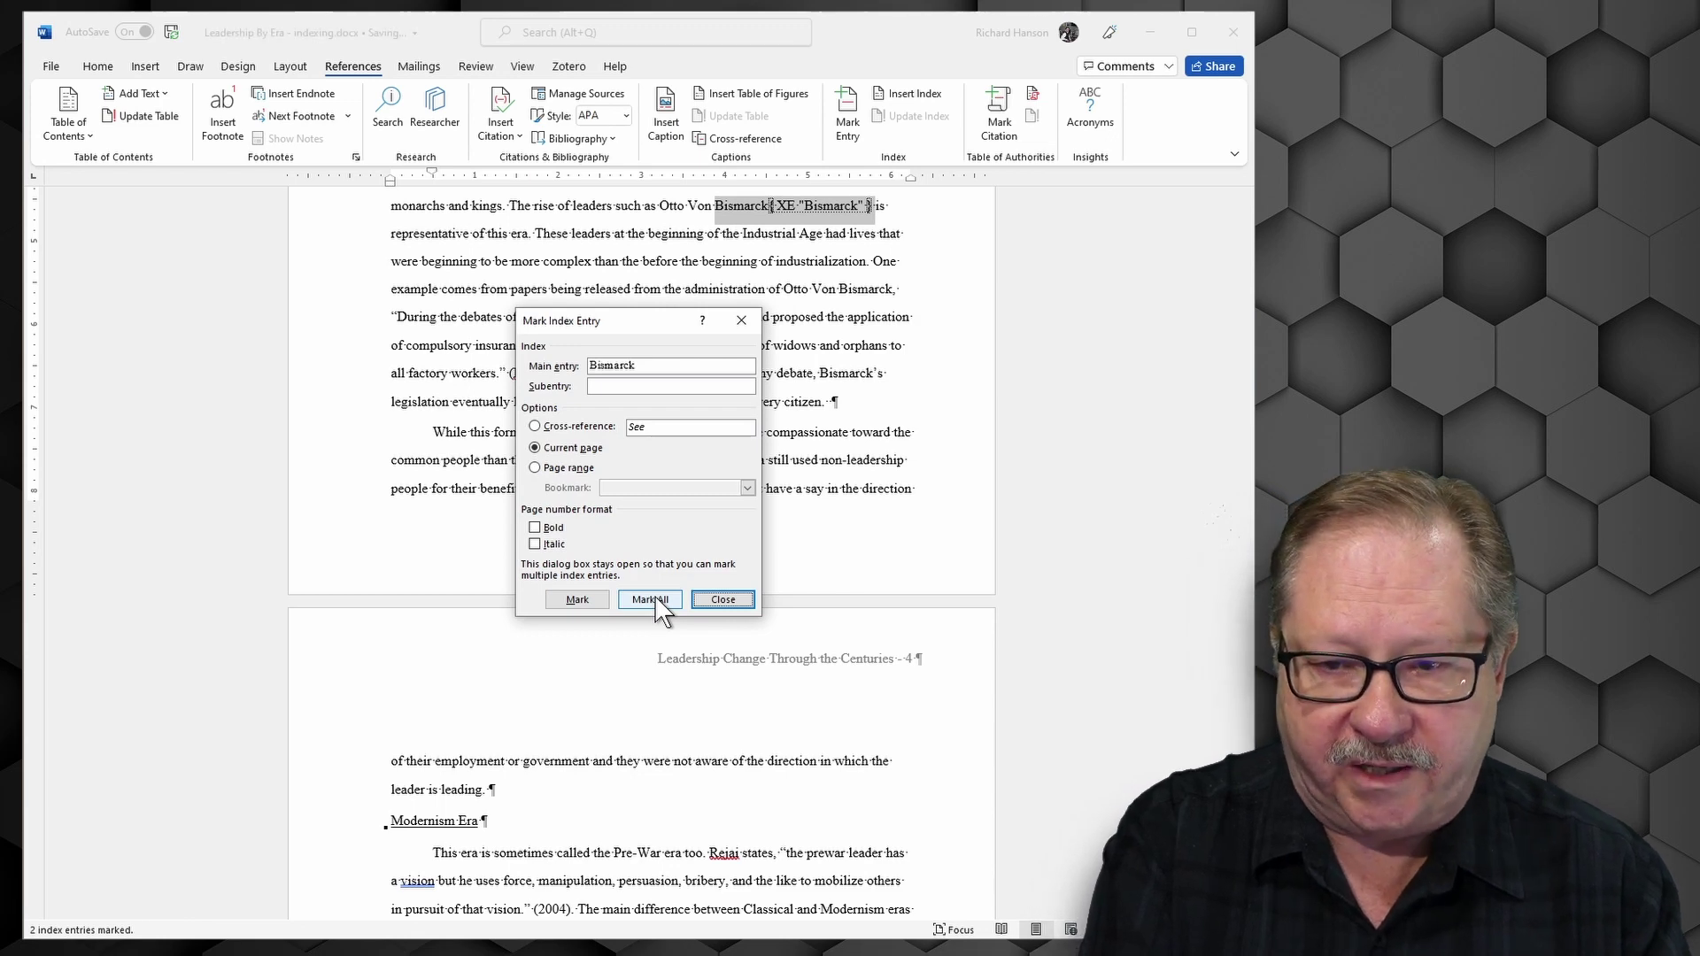
left_click(720, 602)
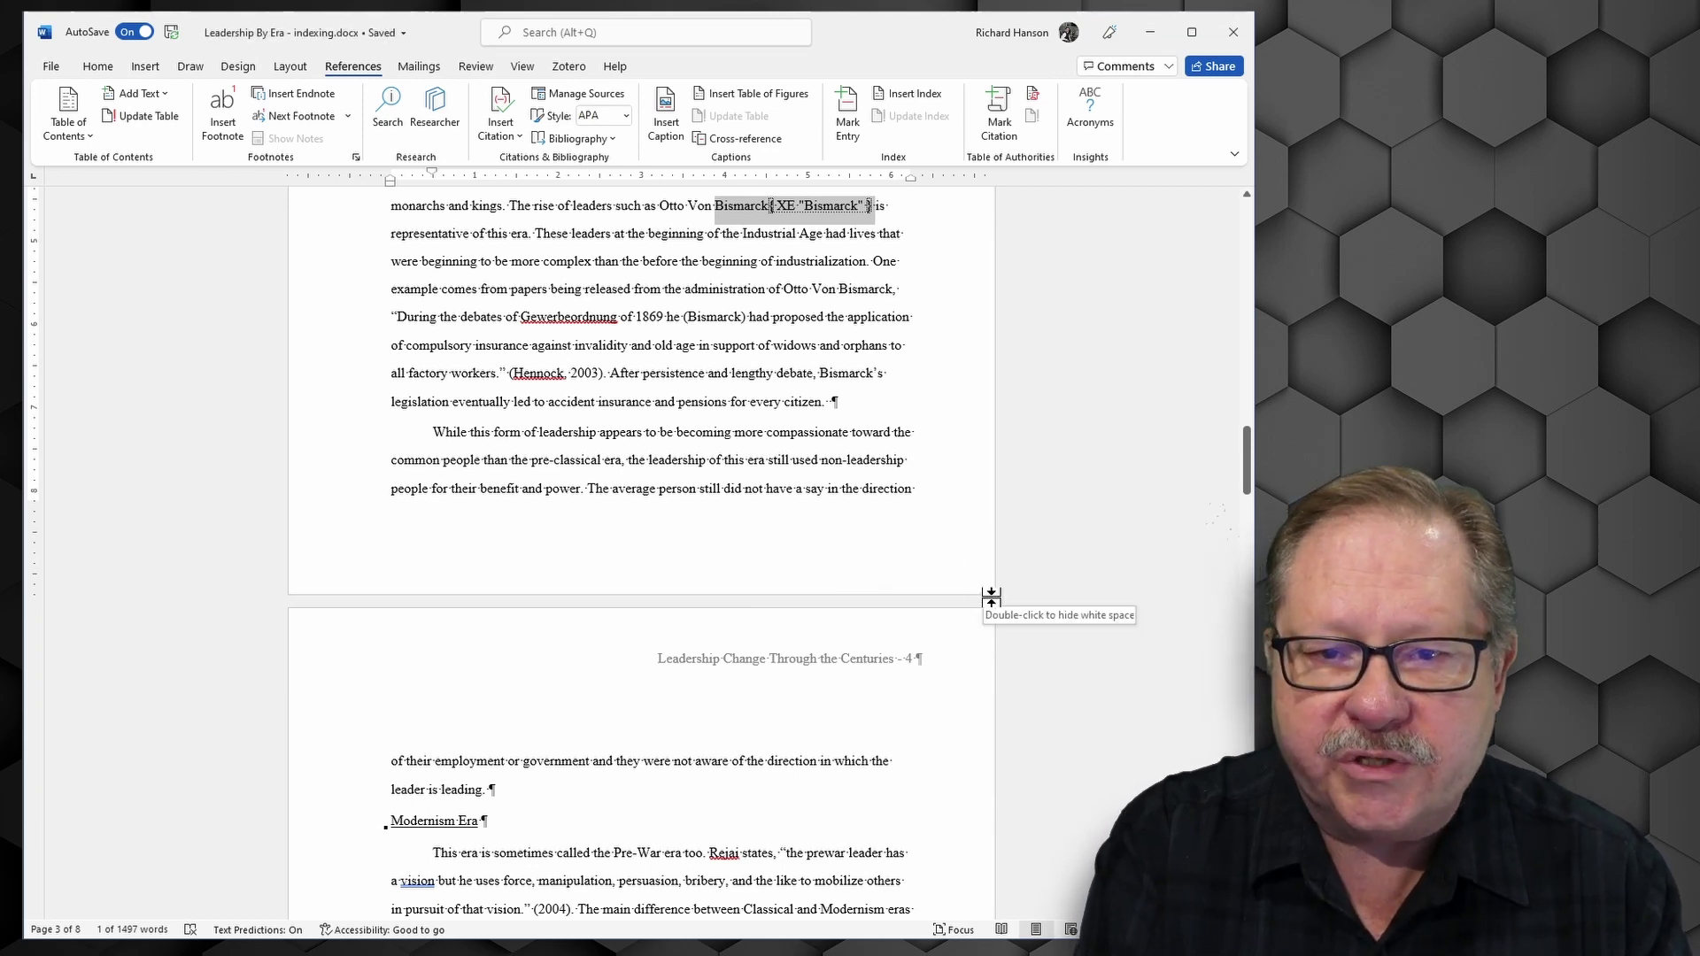
Search the document for 'scientific', highlighting its 2 matches on page 5
scroll(992, 599, "down", 2)
scroll(992, 598, "up", 3)
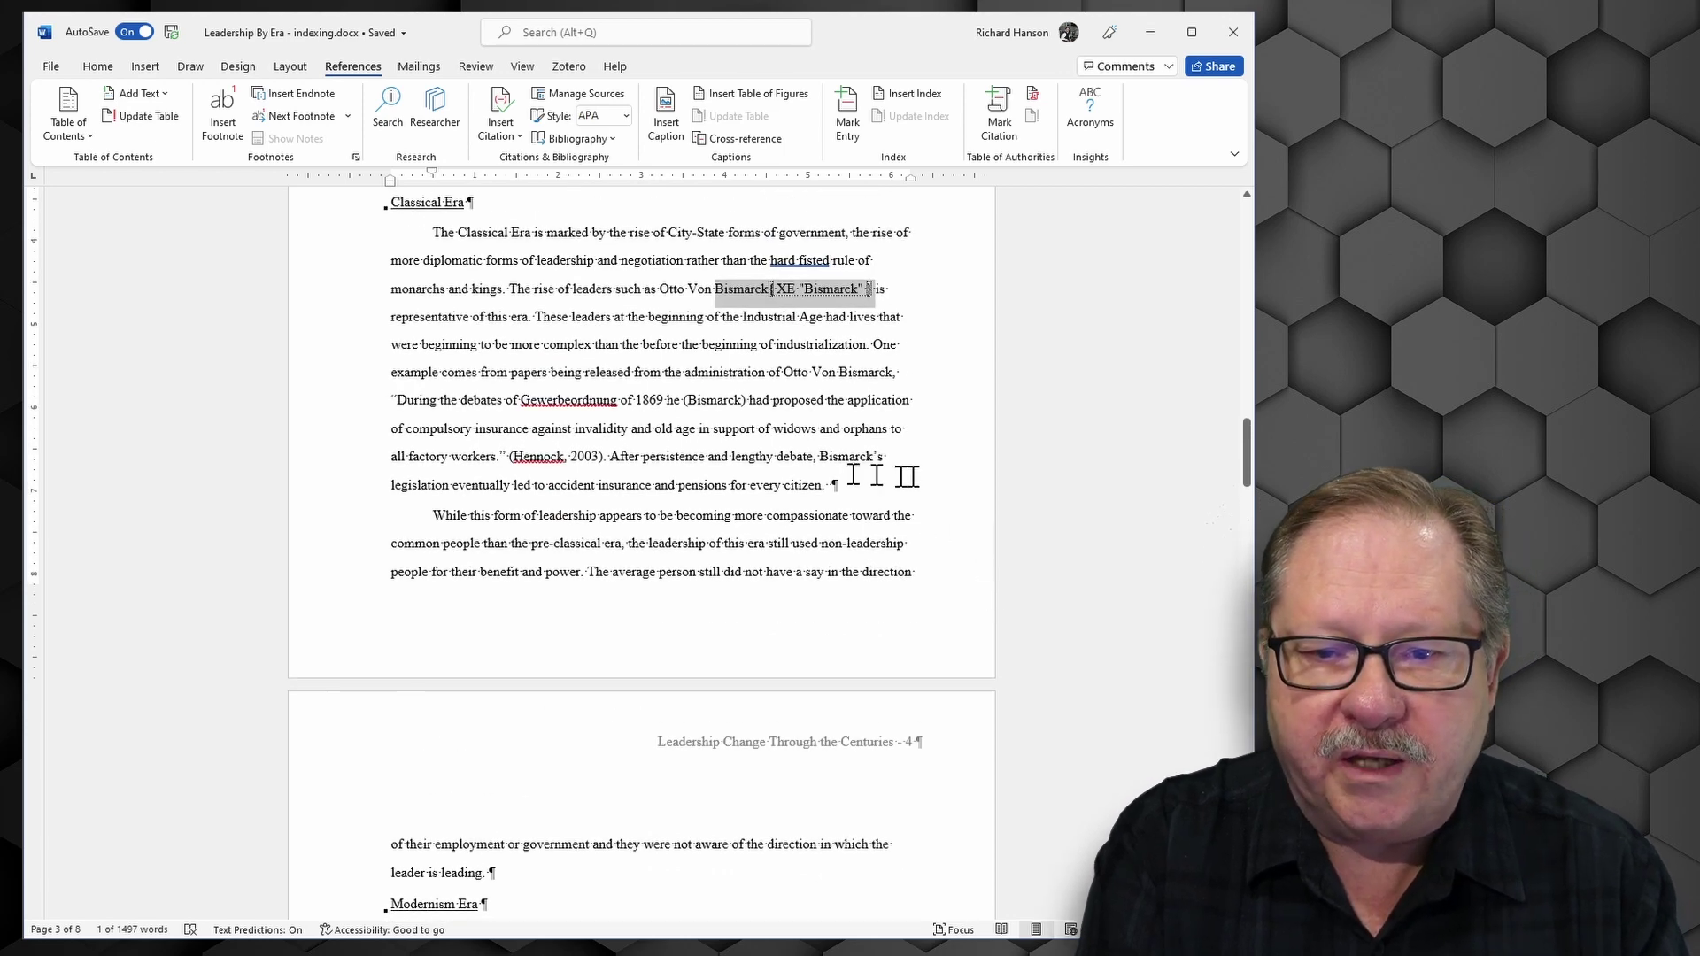
scroll(907, 476, "down", 5)
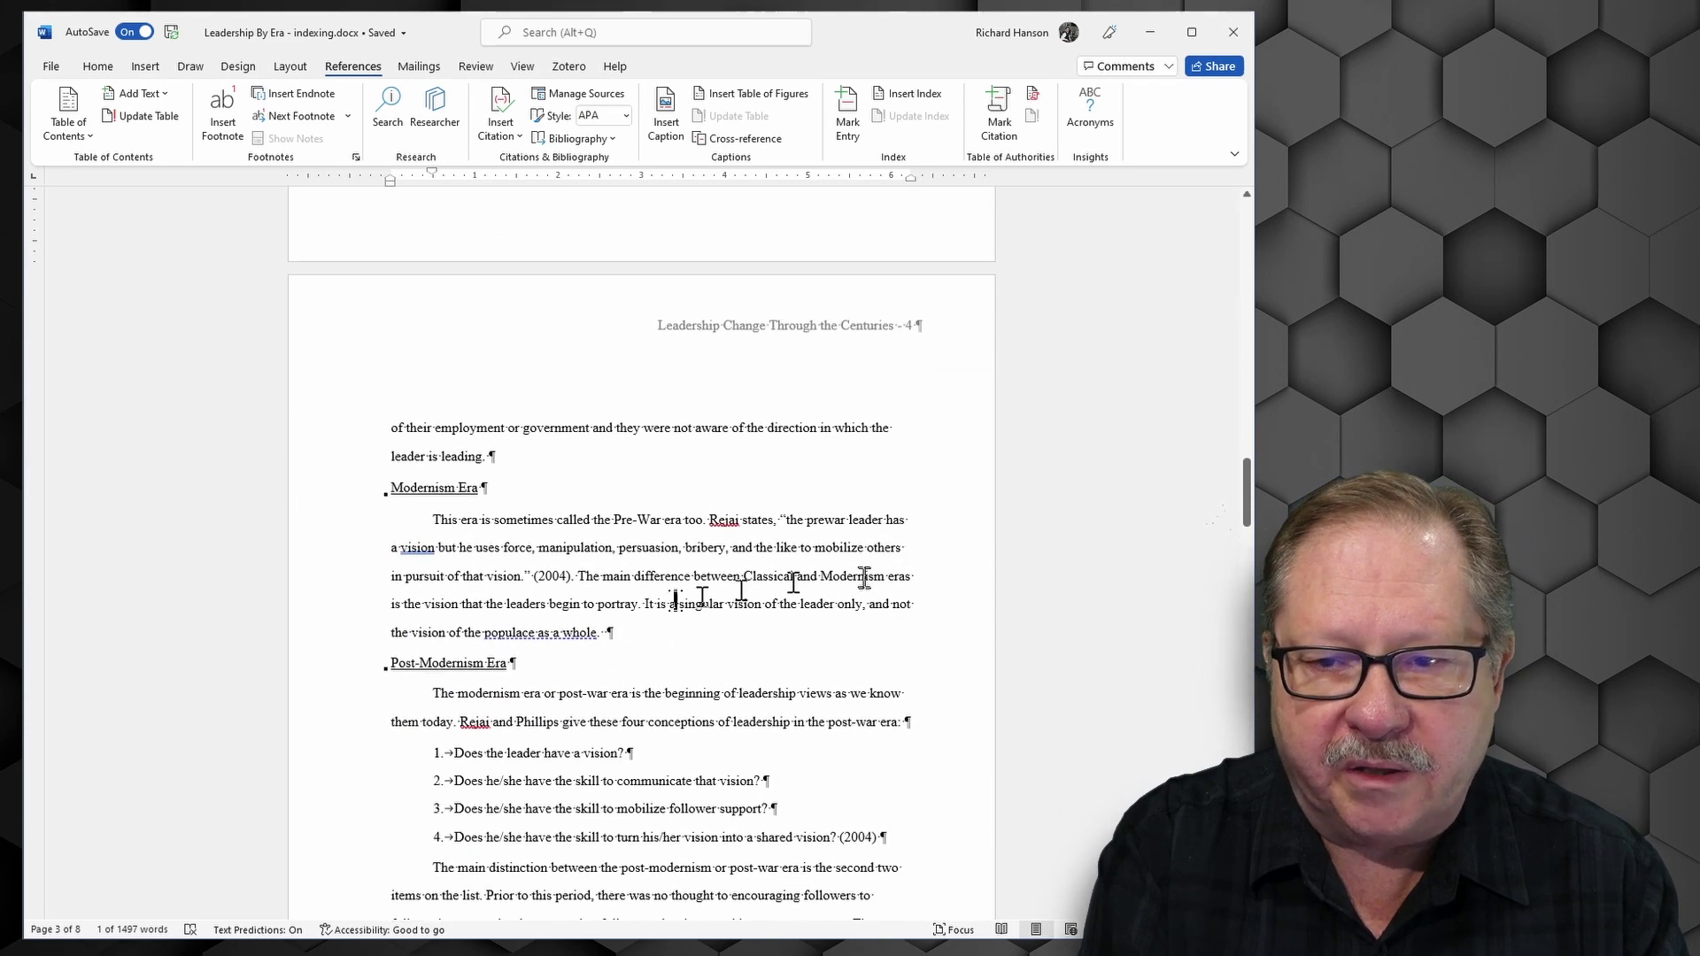
scroll(933, 607, "down", 2)
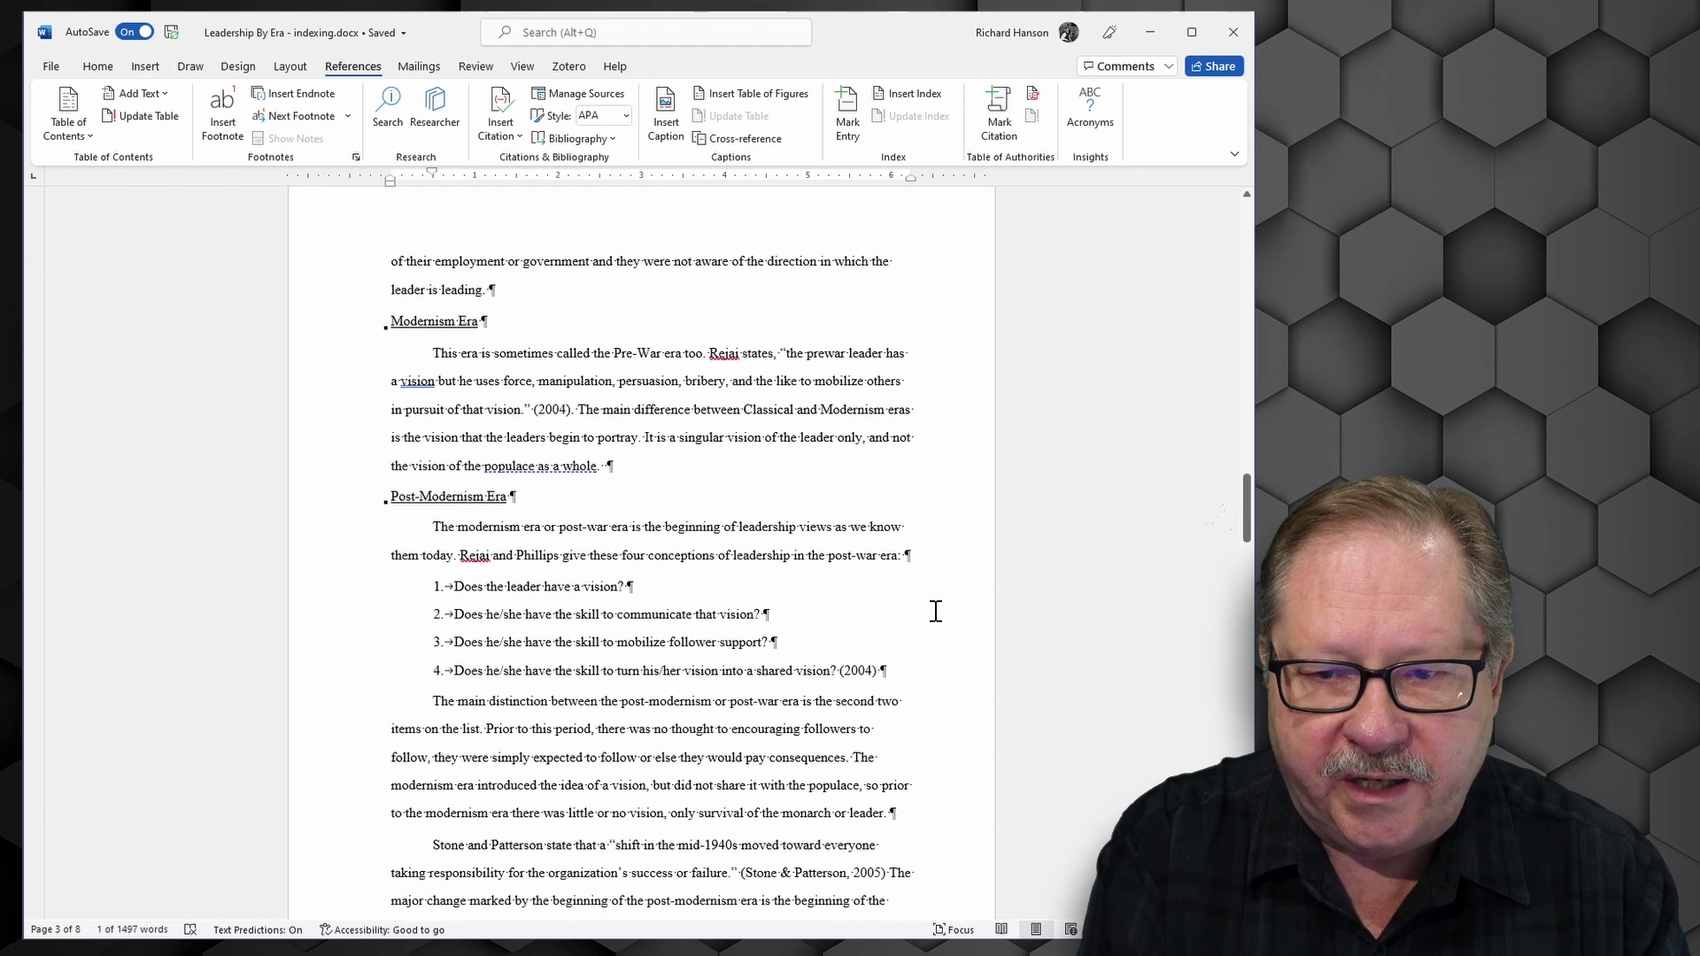
scroll(917, 616, "down", 1)
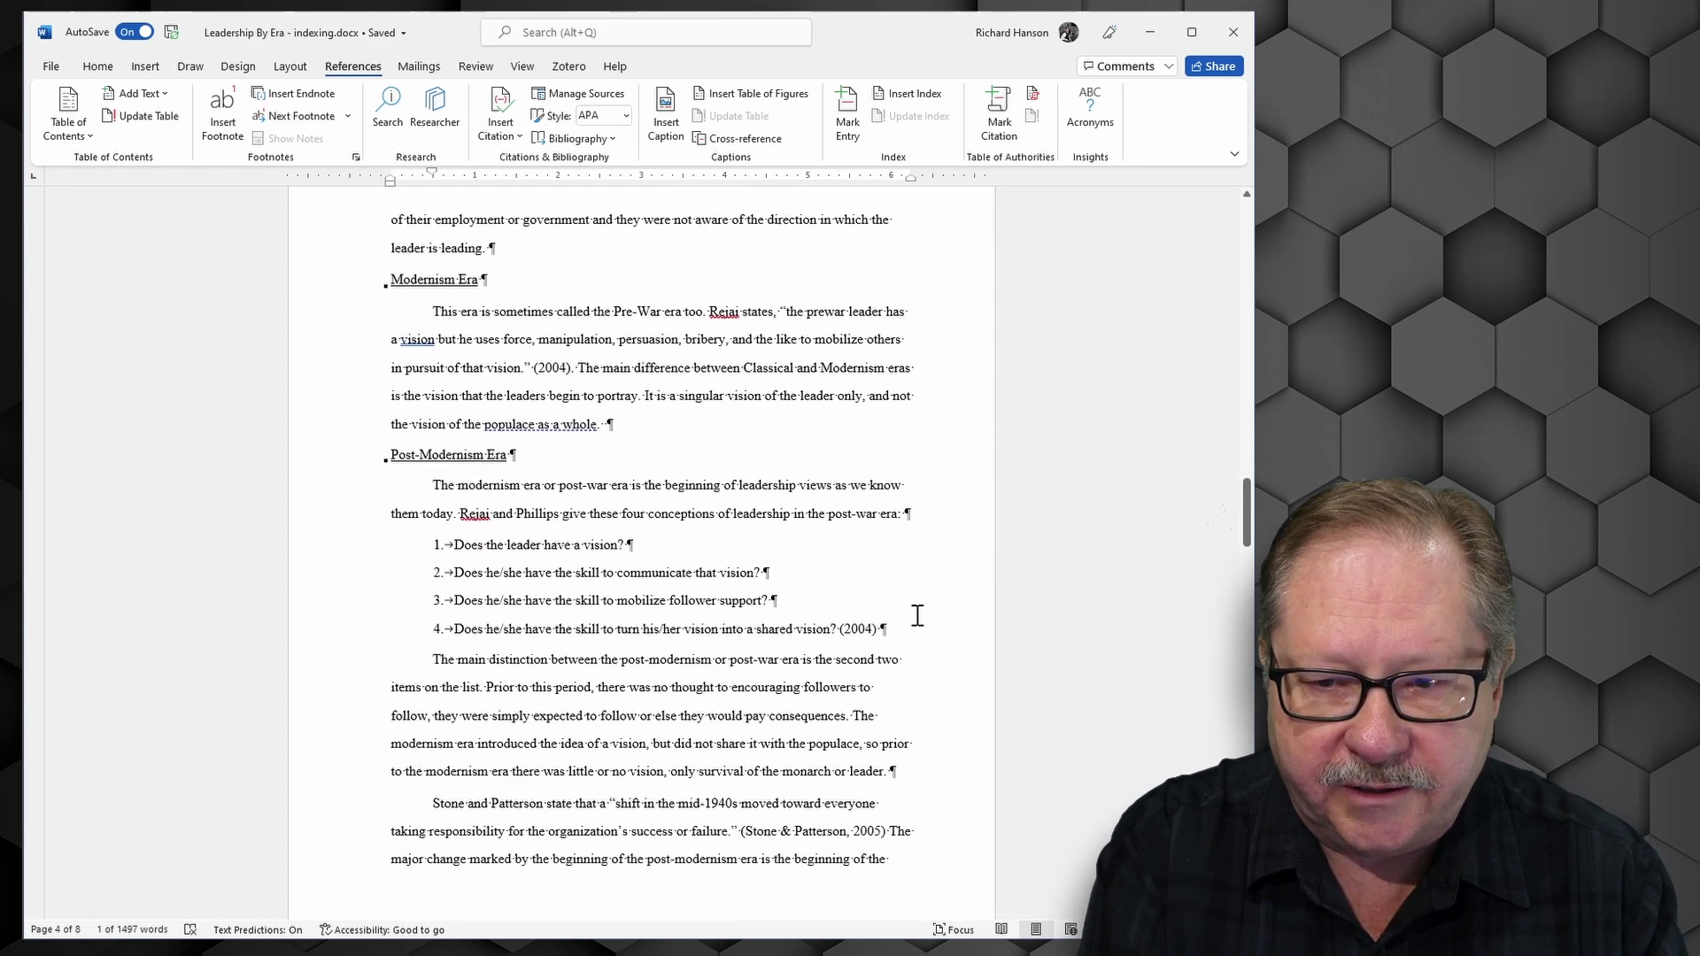
scroll(917, 617, "up", 2)
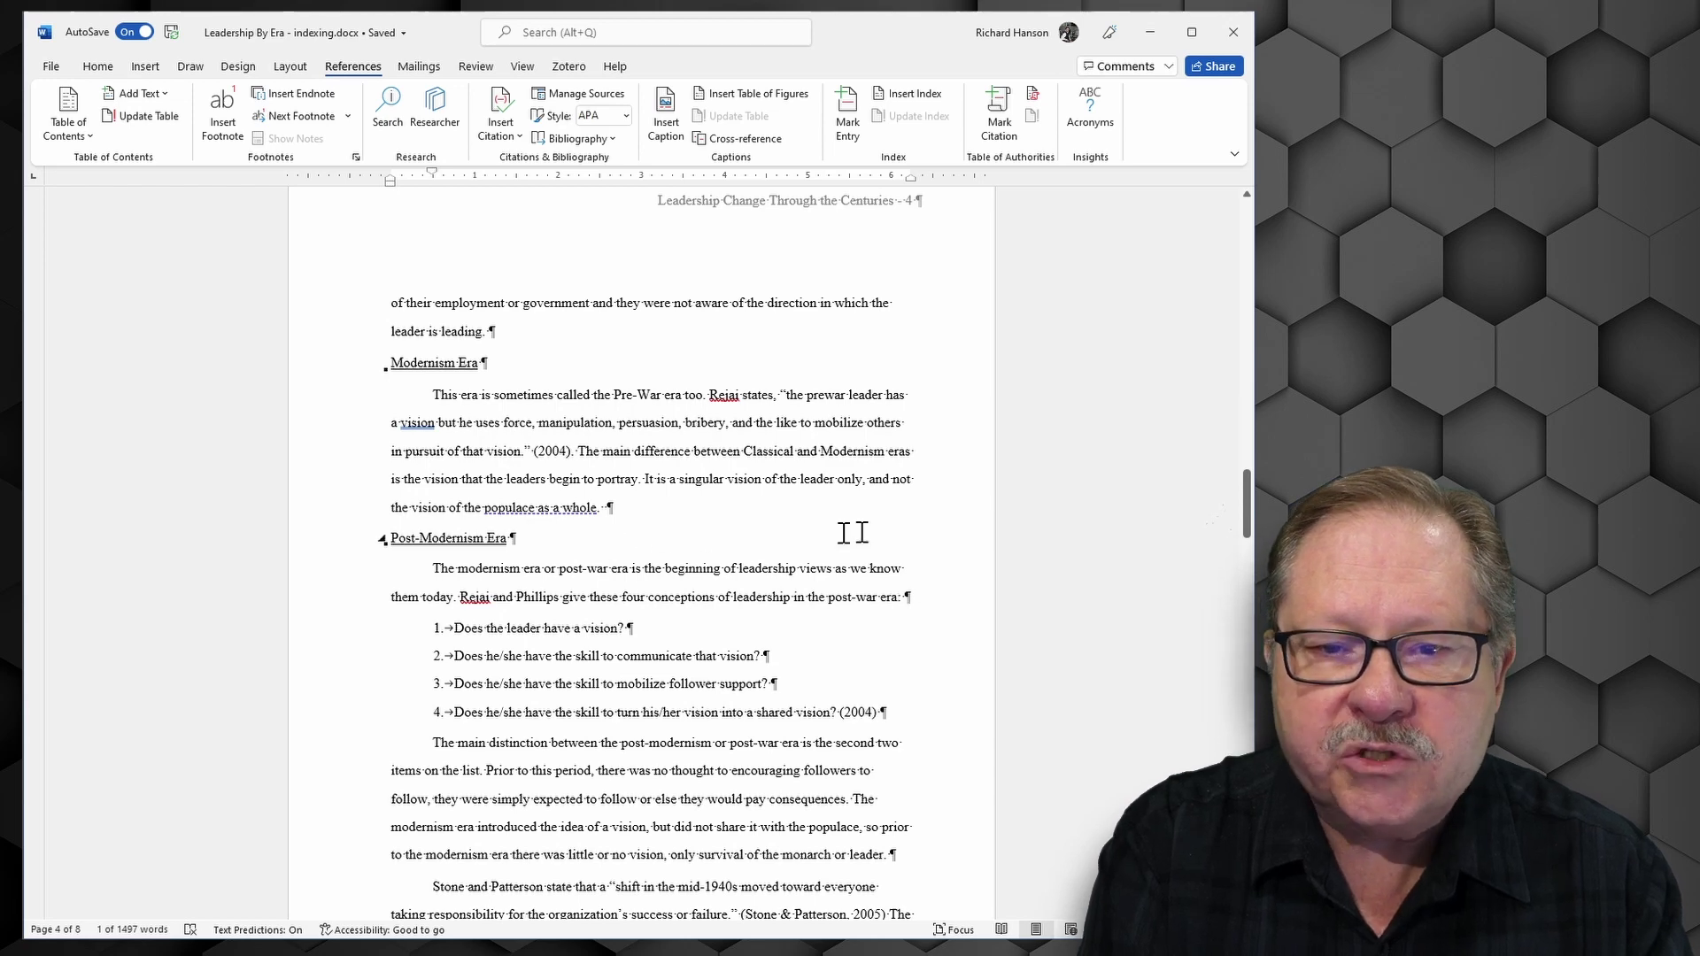
left_click(98, 67)
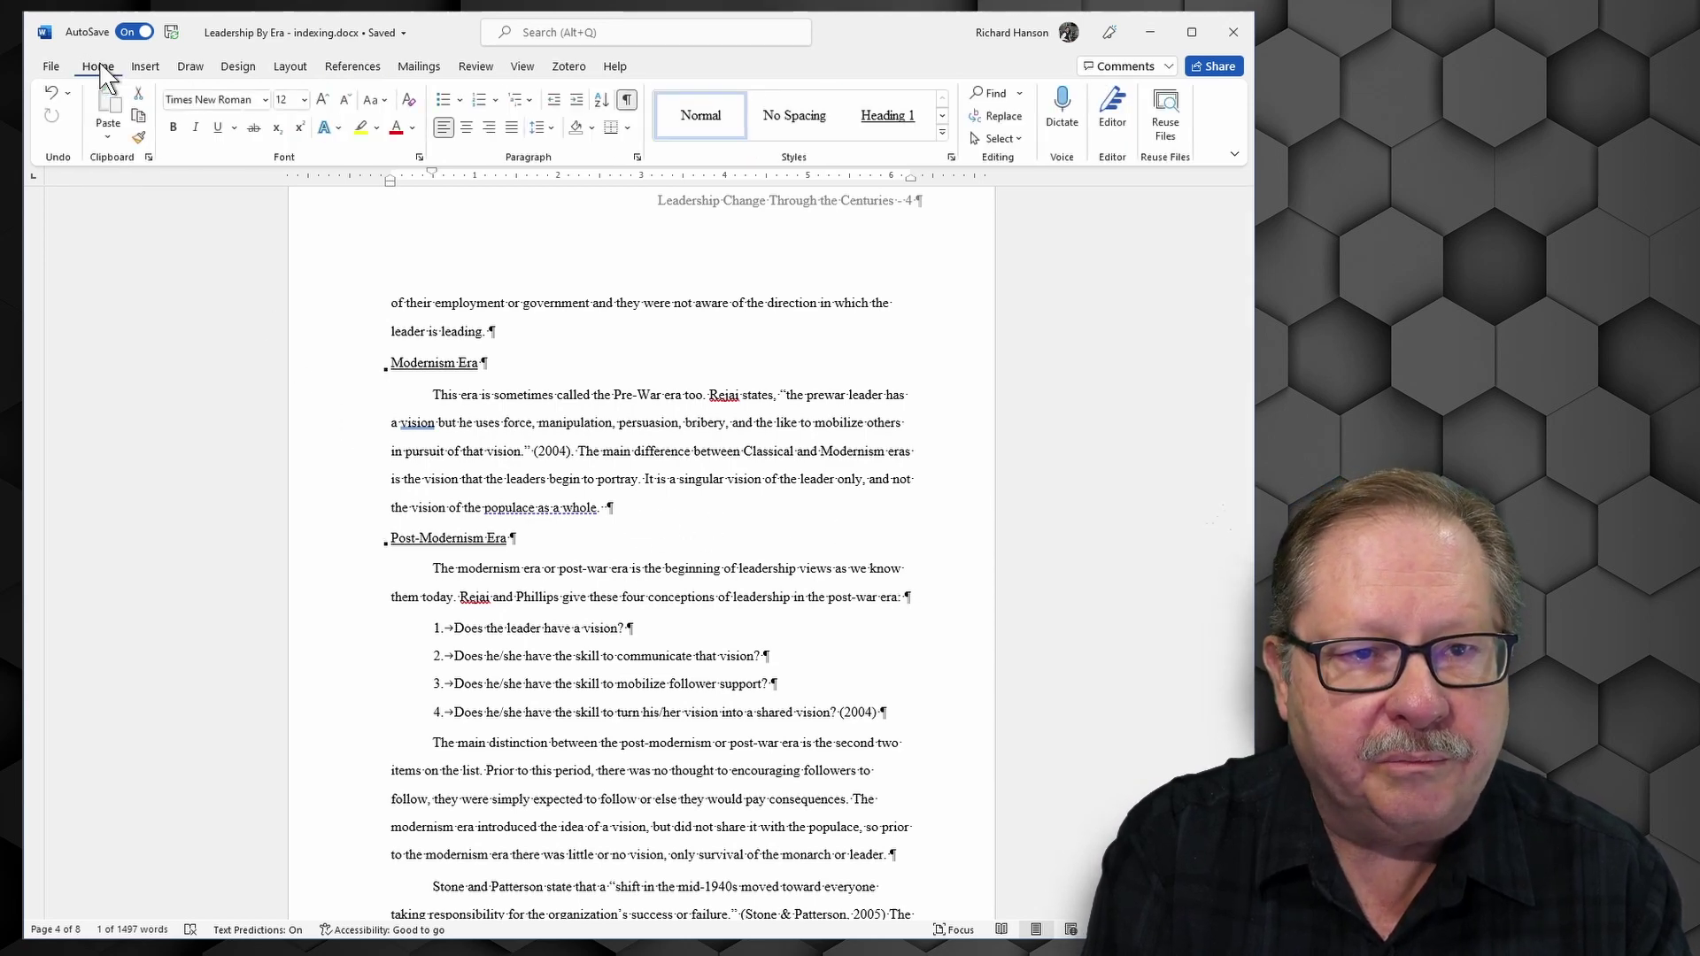
left_click(604, 32)
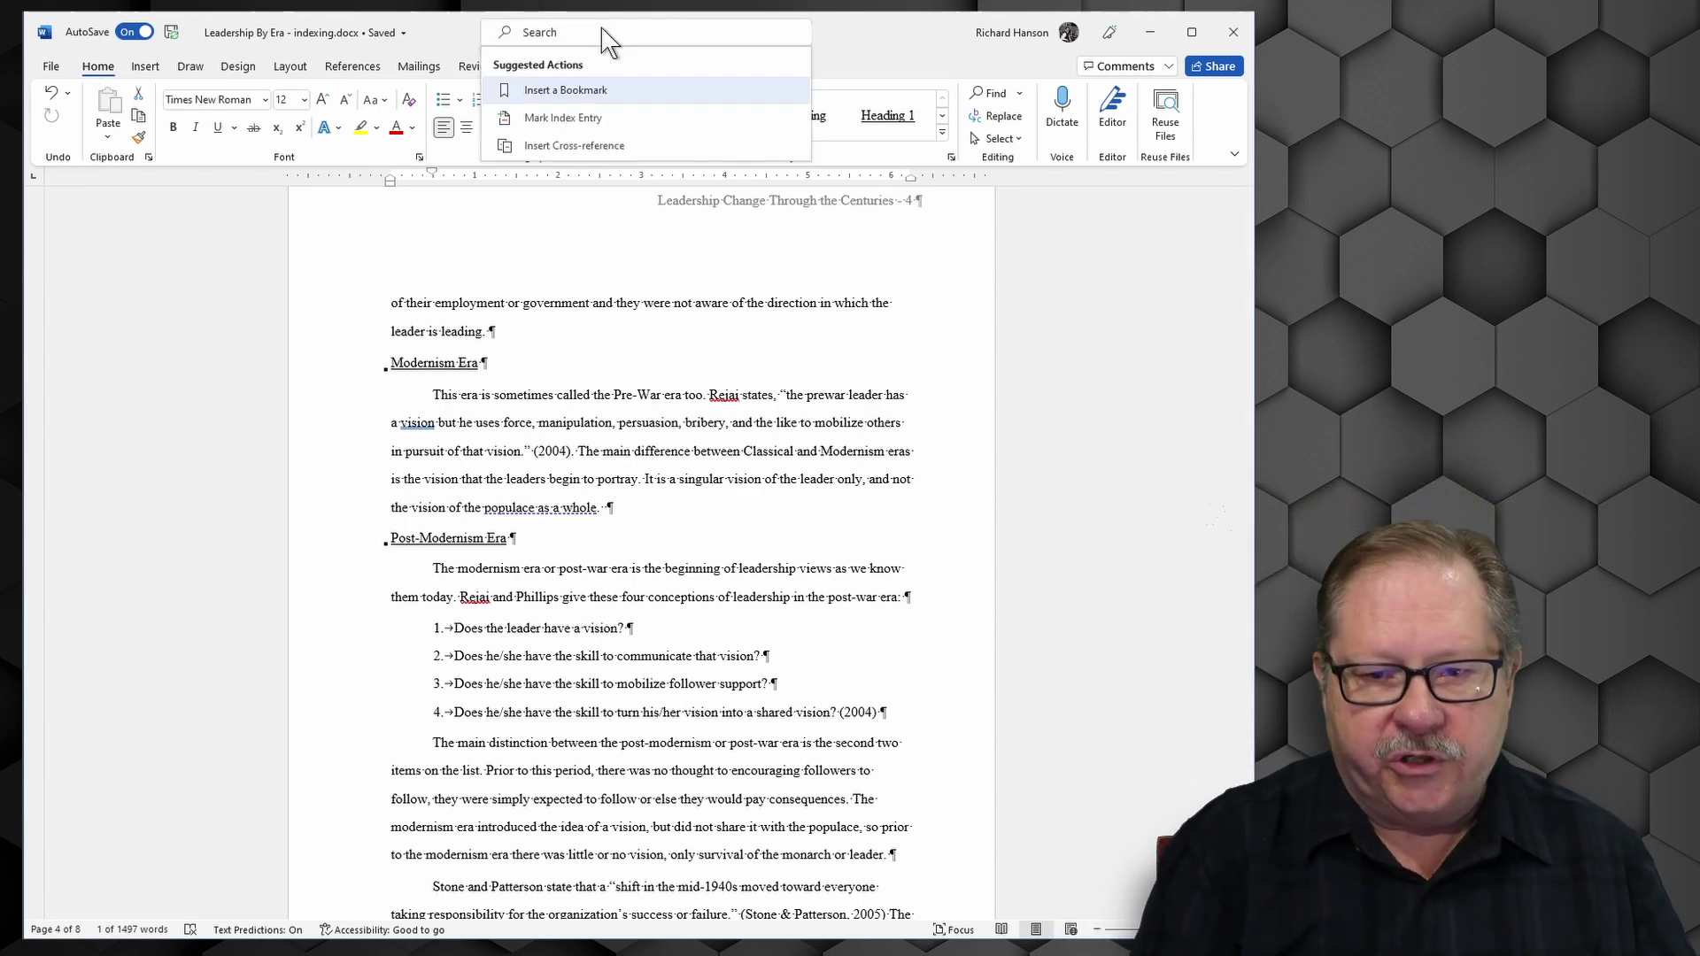
type("scien")
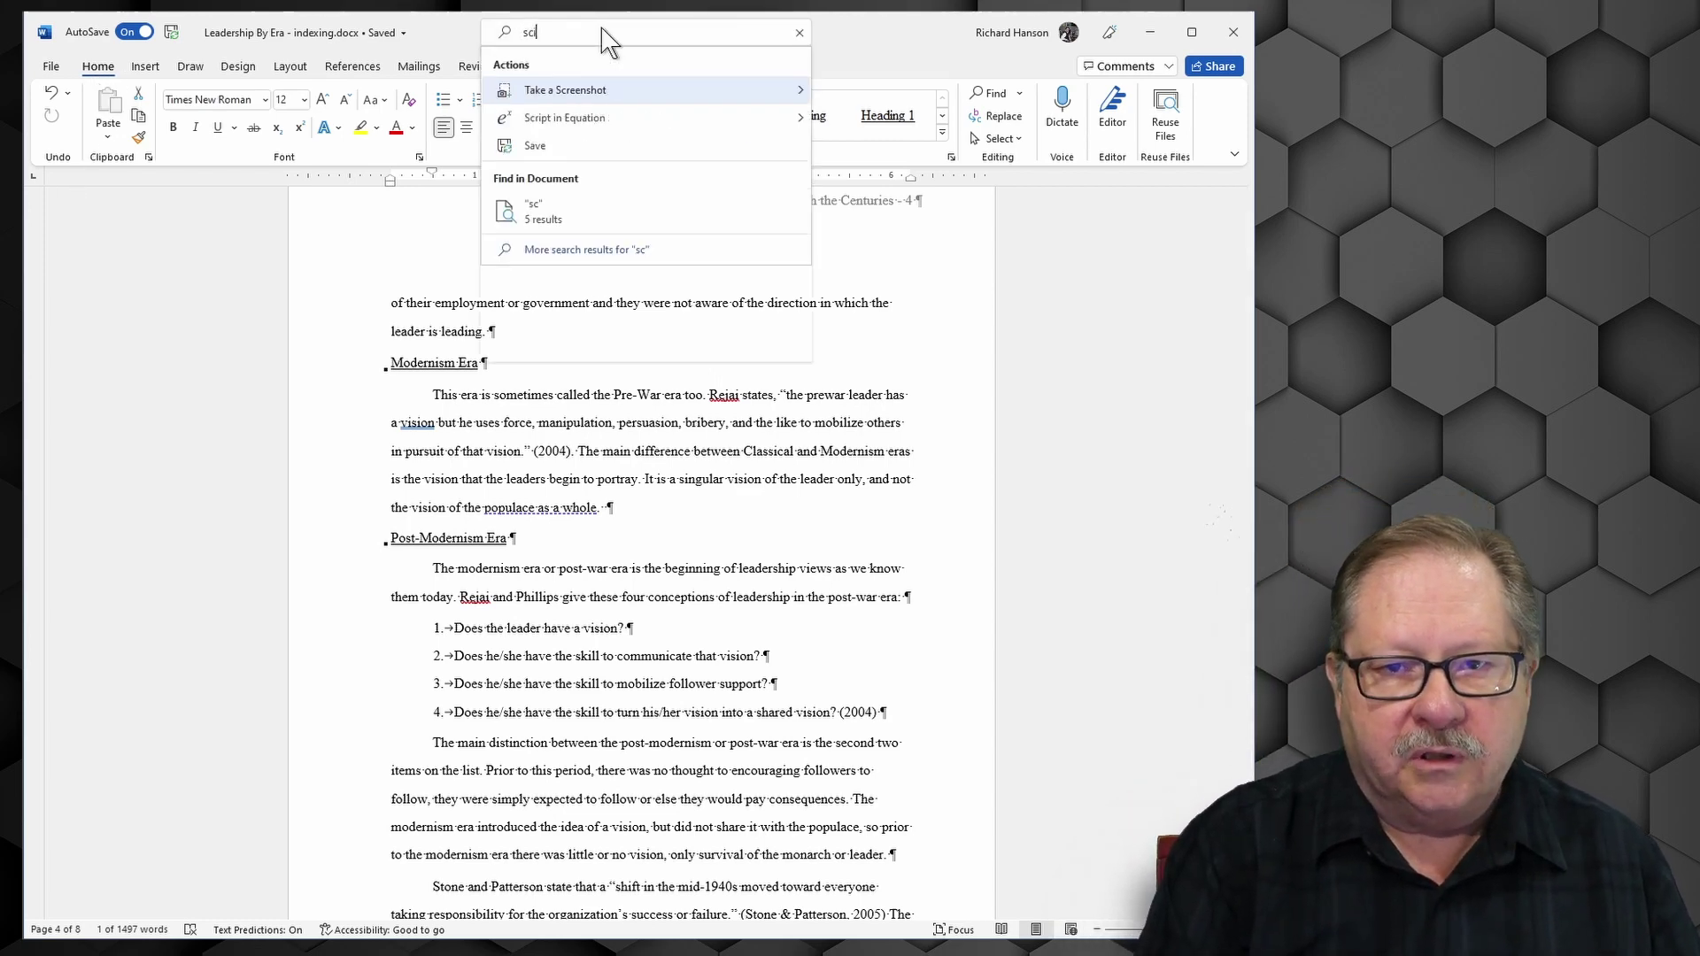
type("tific")
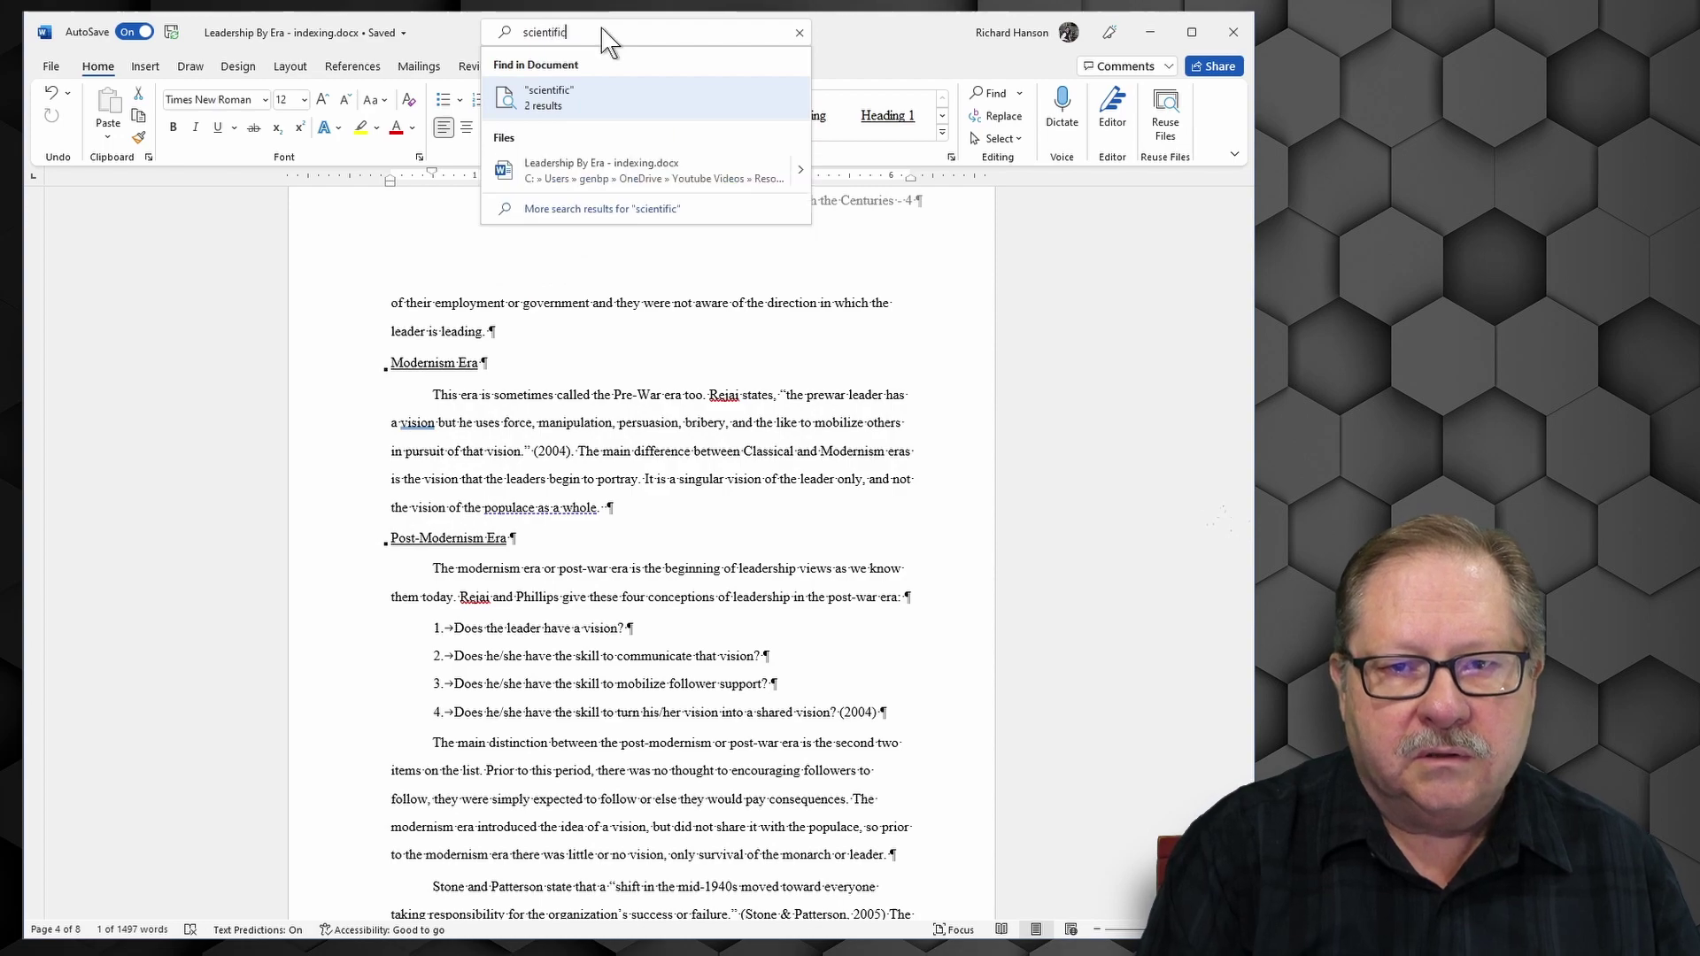
left_click(554, 102)
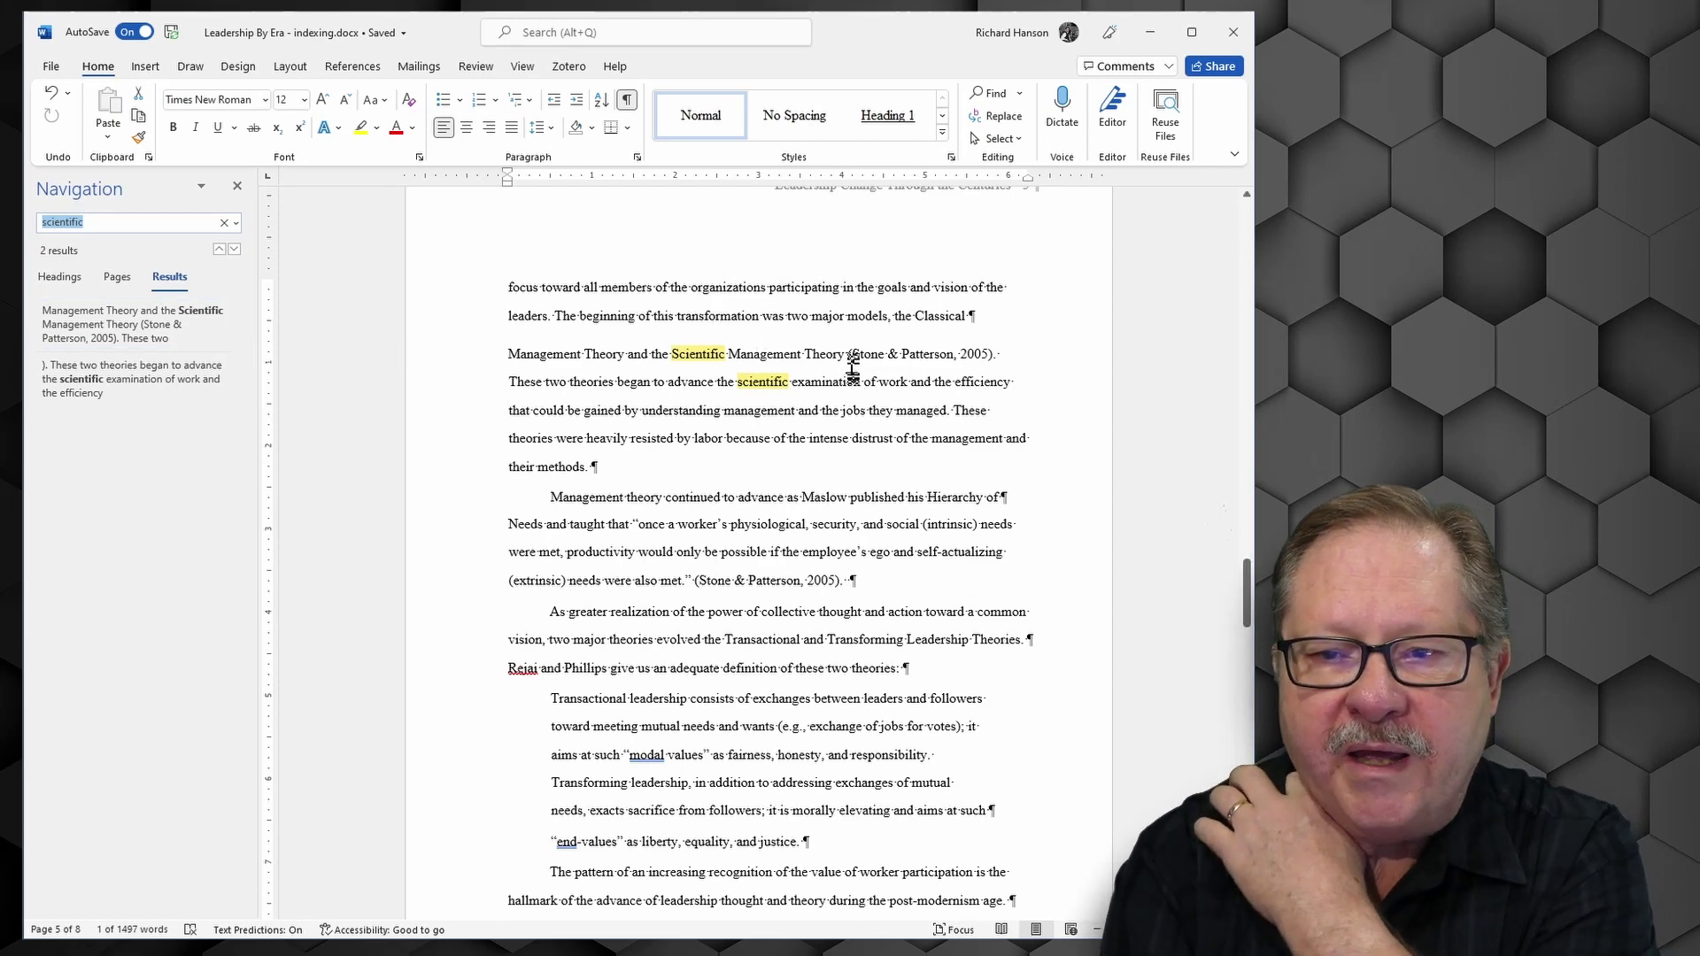
Mark the phrase 'Scientific Management Theory' on page 5 as an XE index entry
left_click_drag(845, 354, 675, 358)
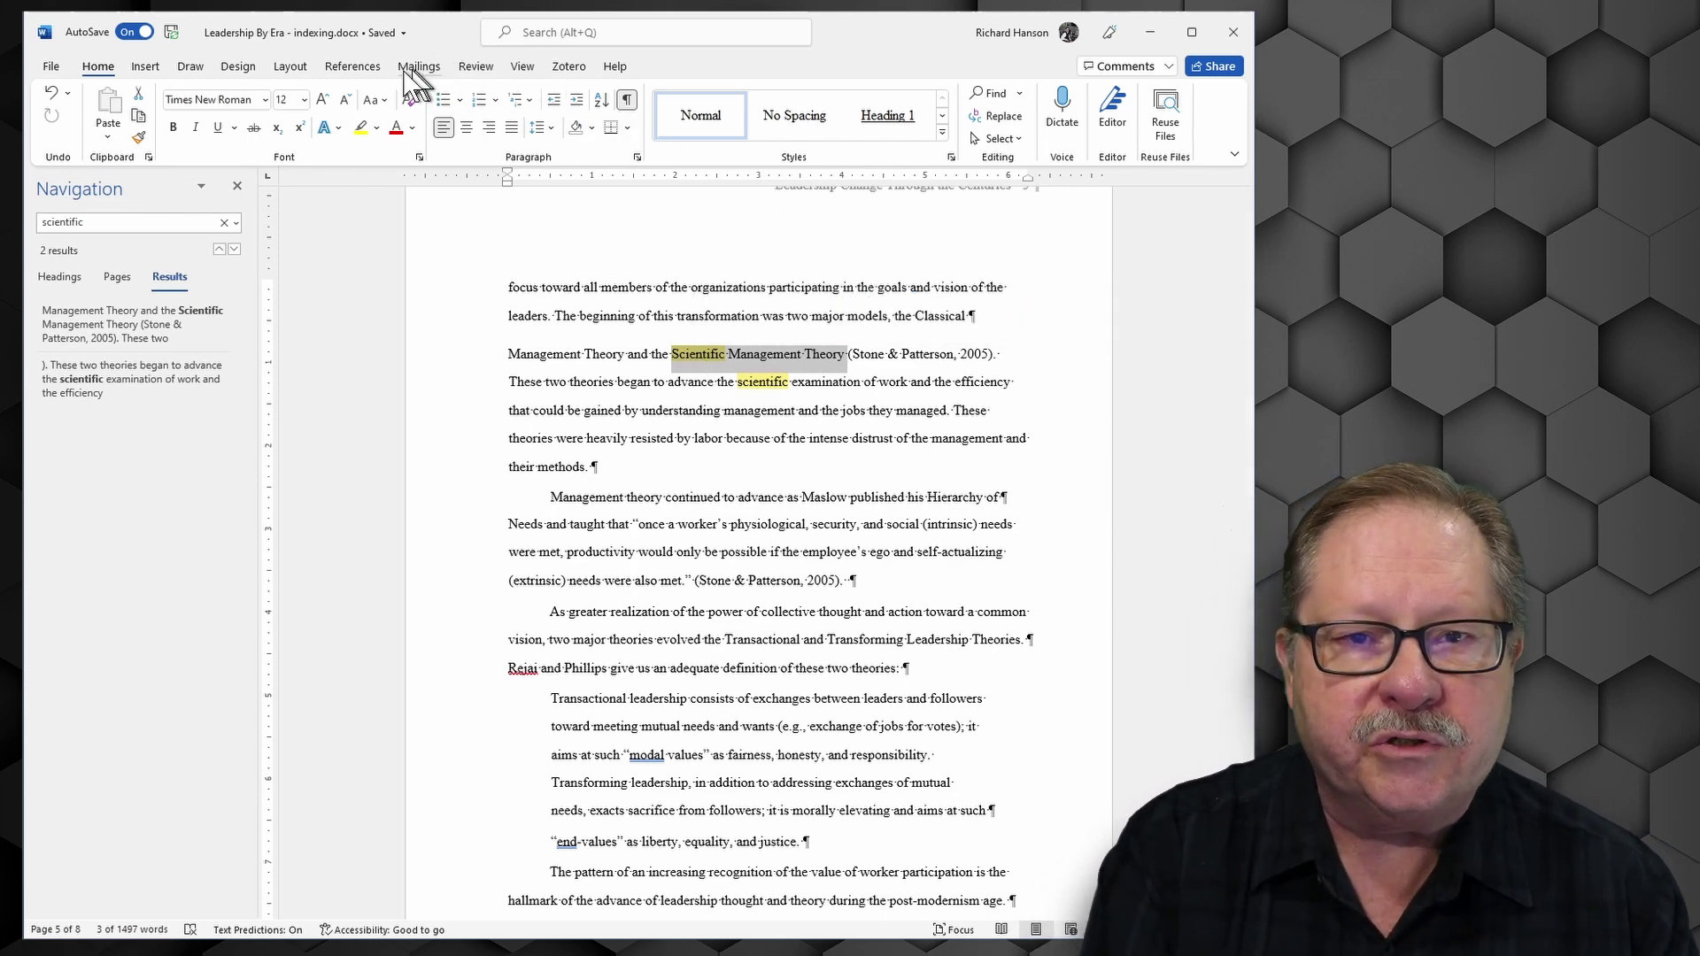
left_click(352, 67)
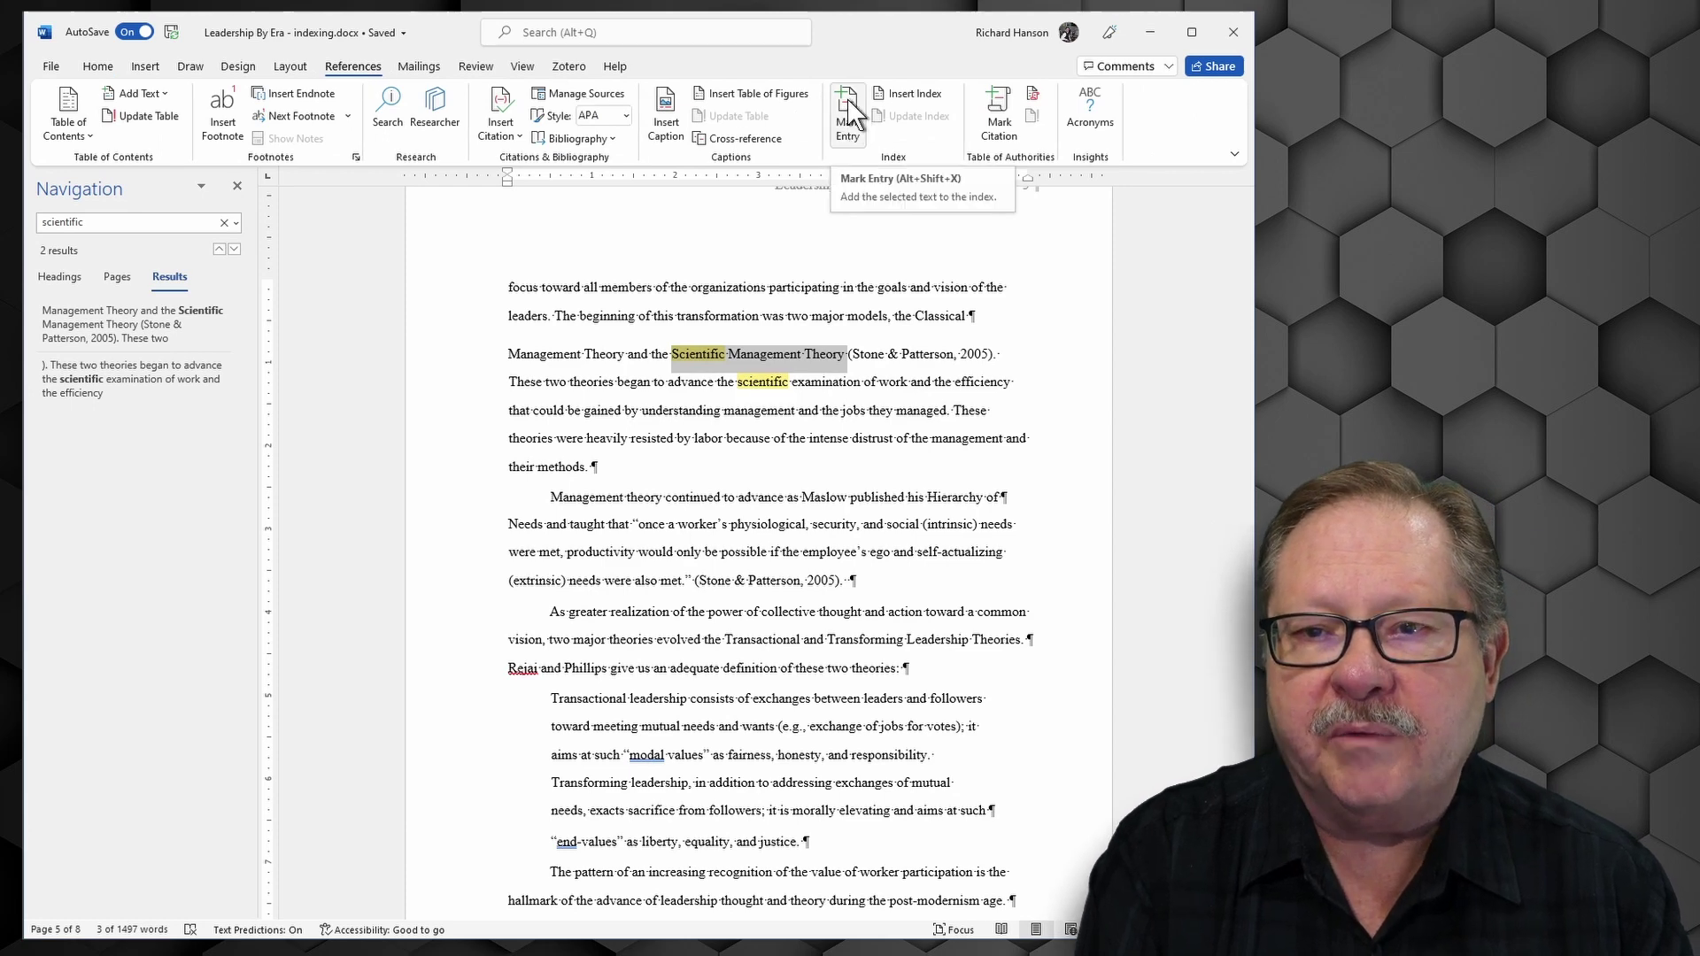
left_click(850, 113)
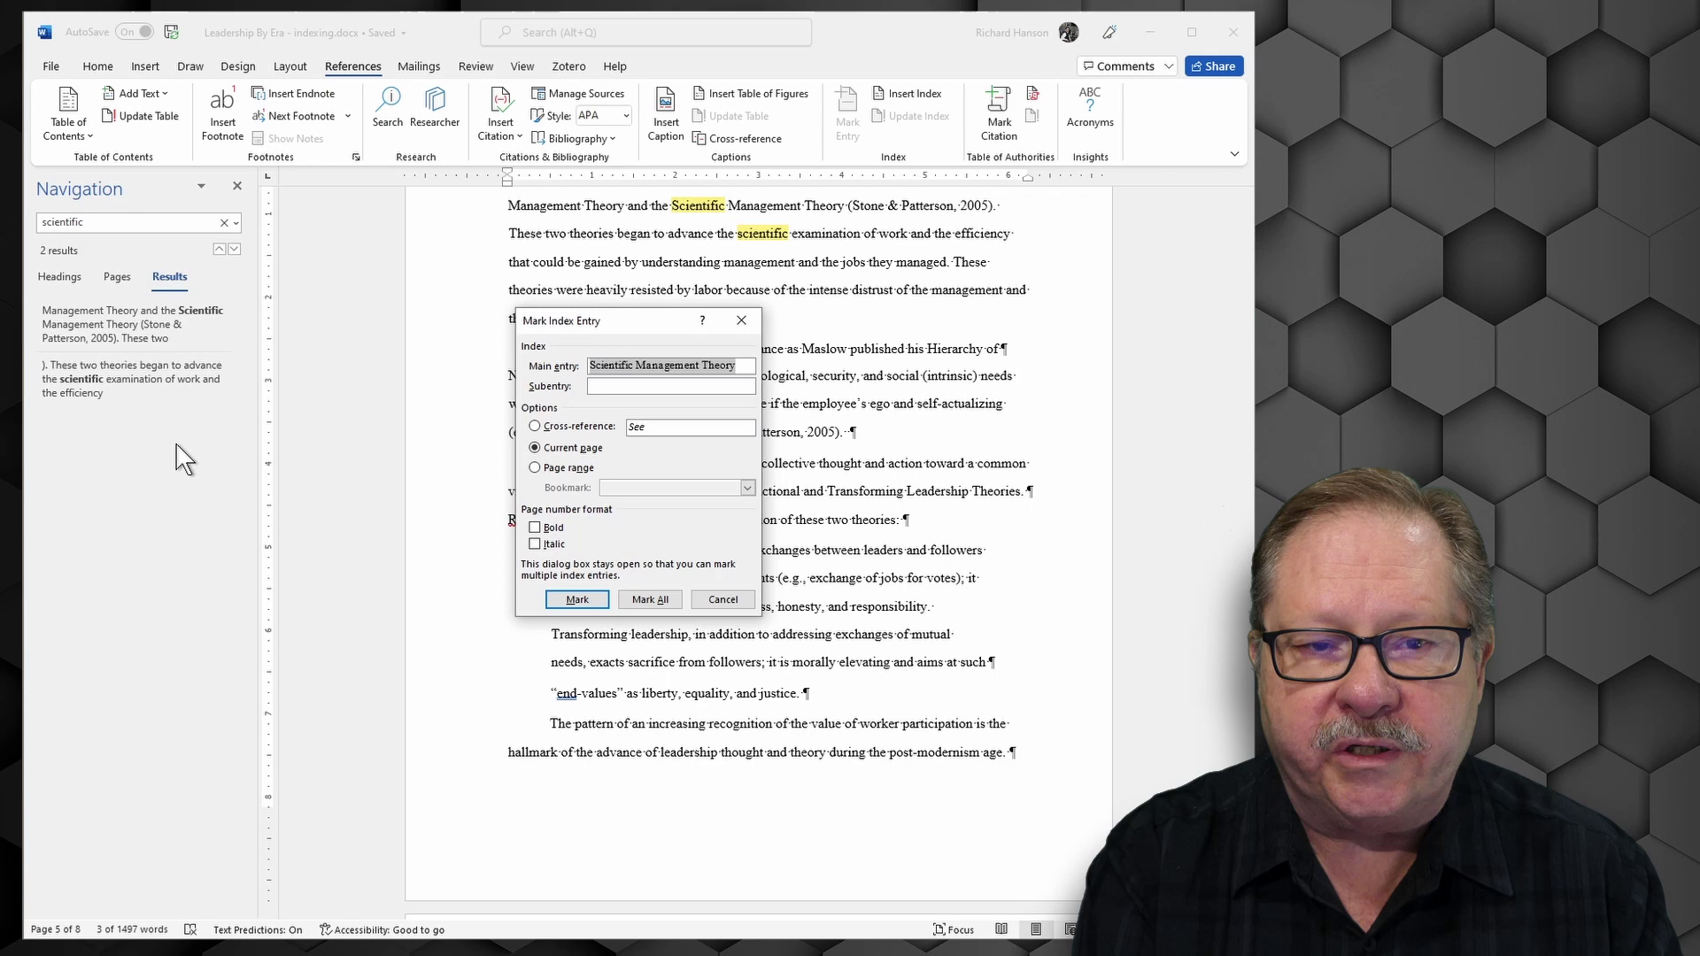
left_click(646, 599)
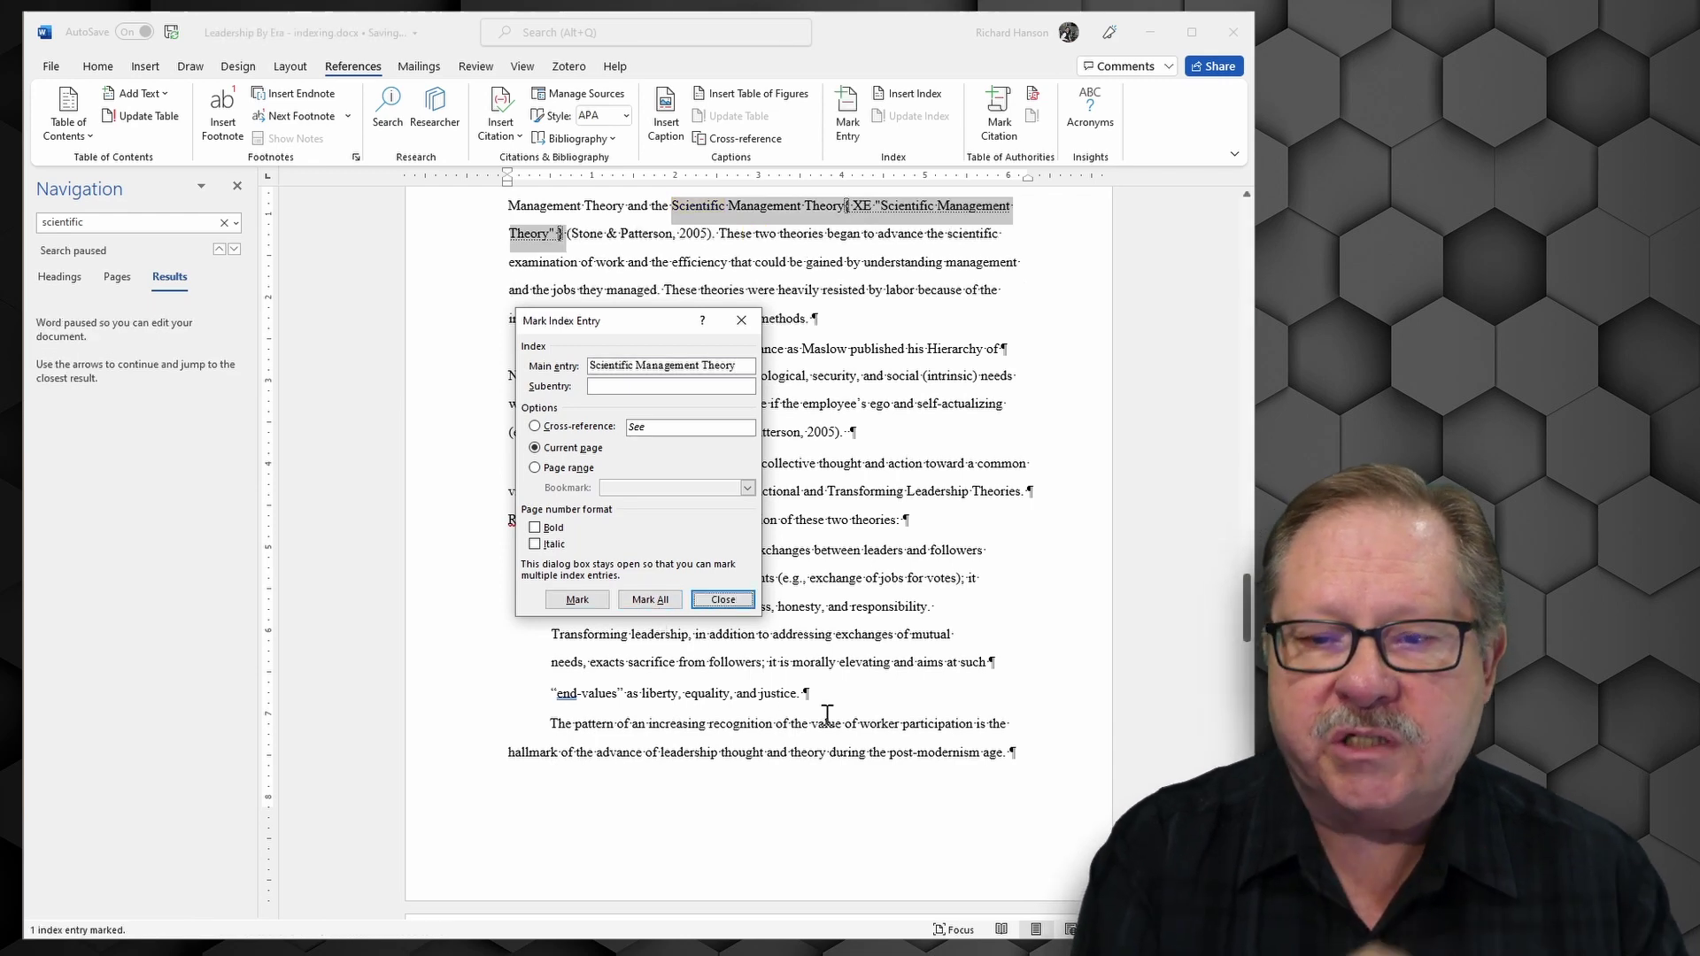
Close the index-marking window and replace the search term with 'classical'
left_click(722, 601)
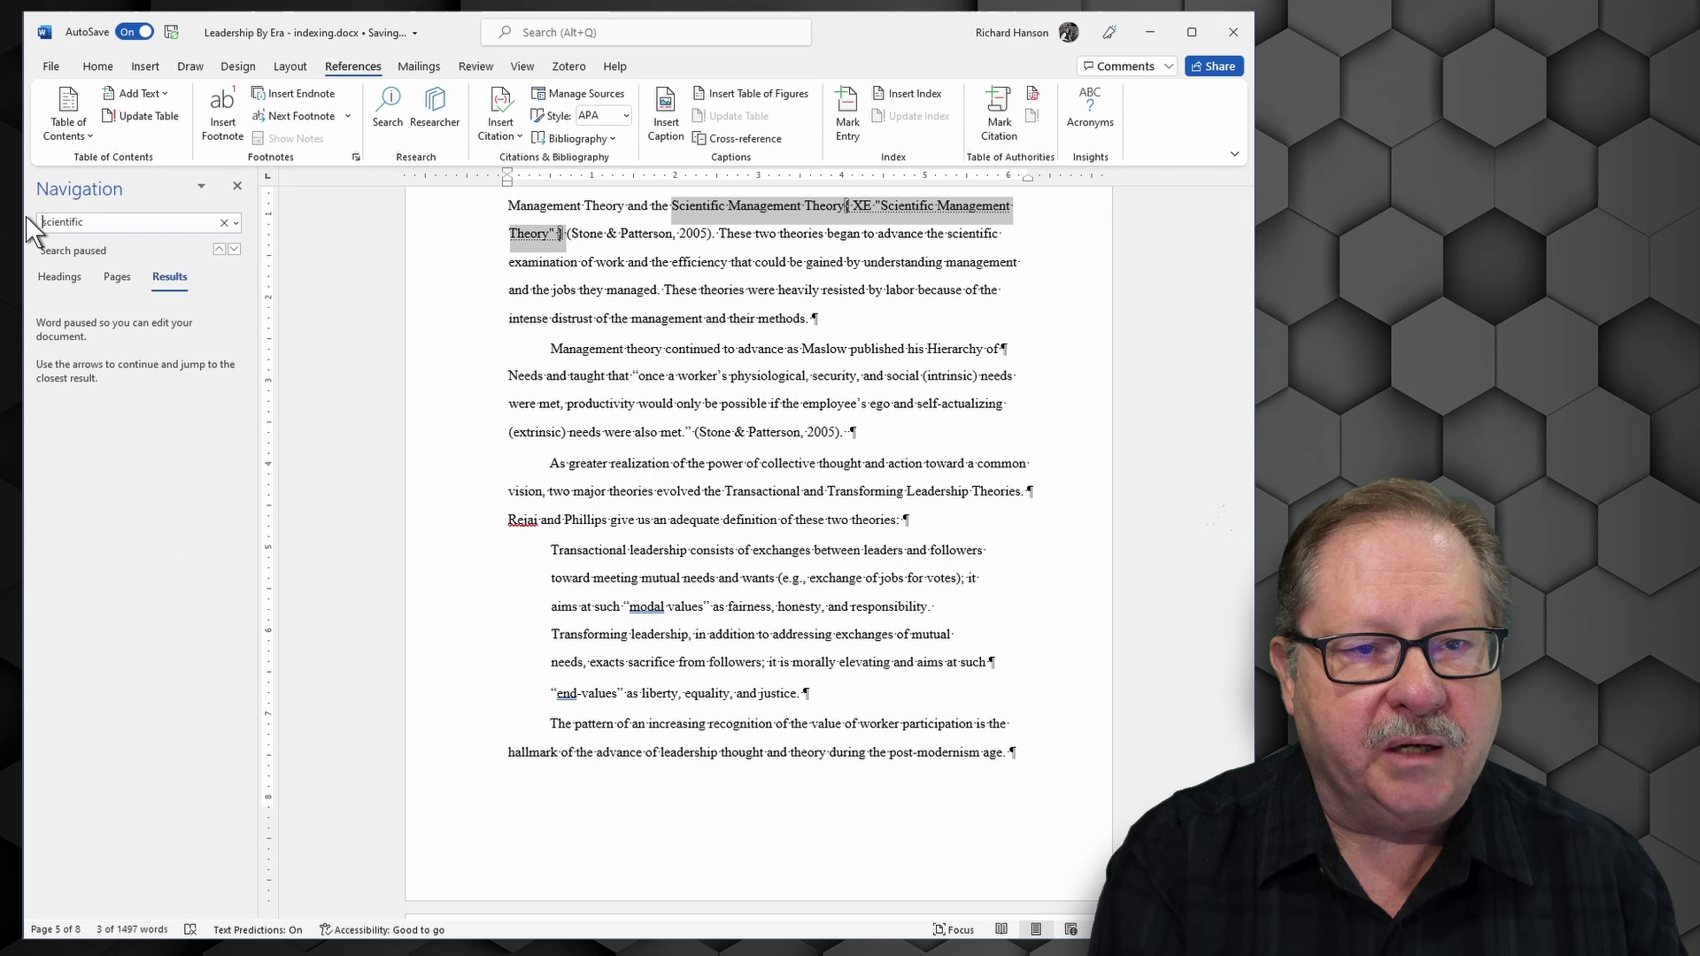
double_click(62, 222)
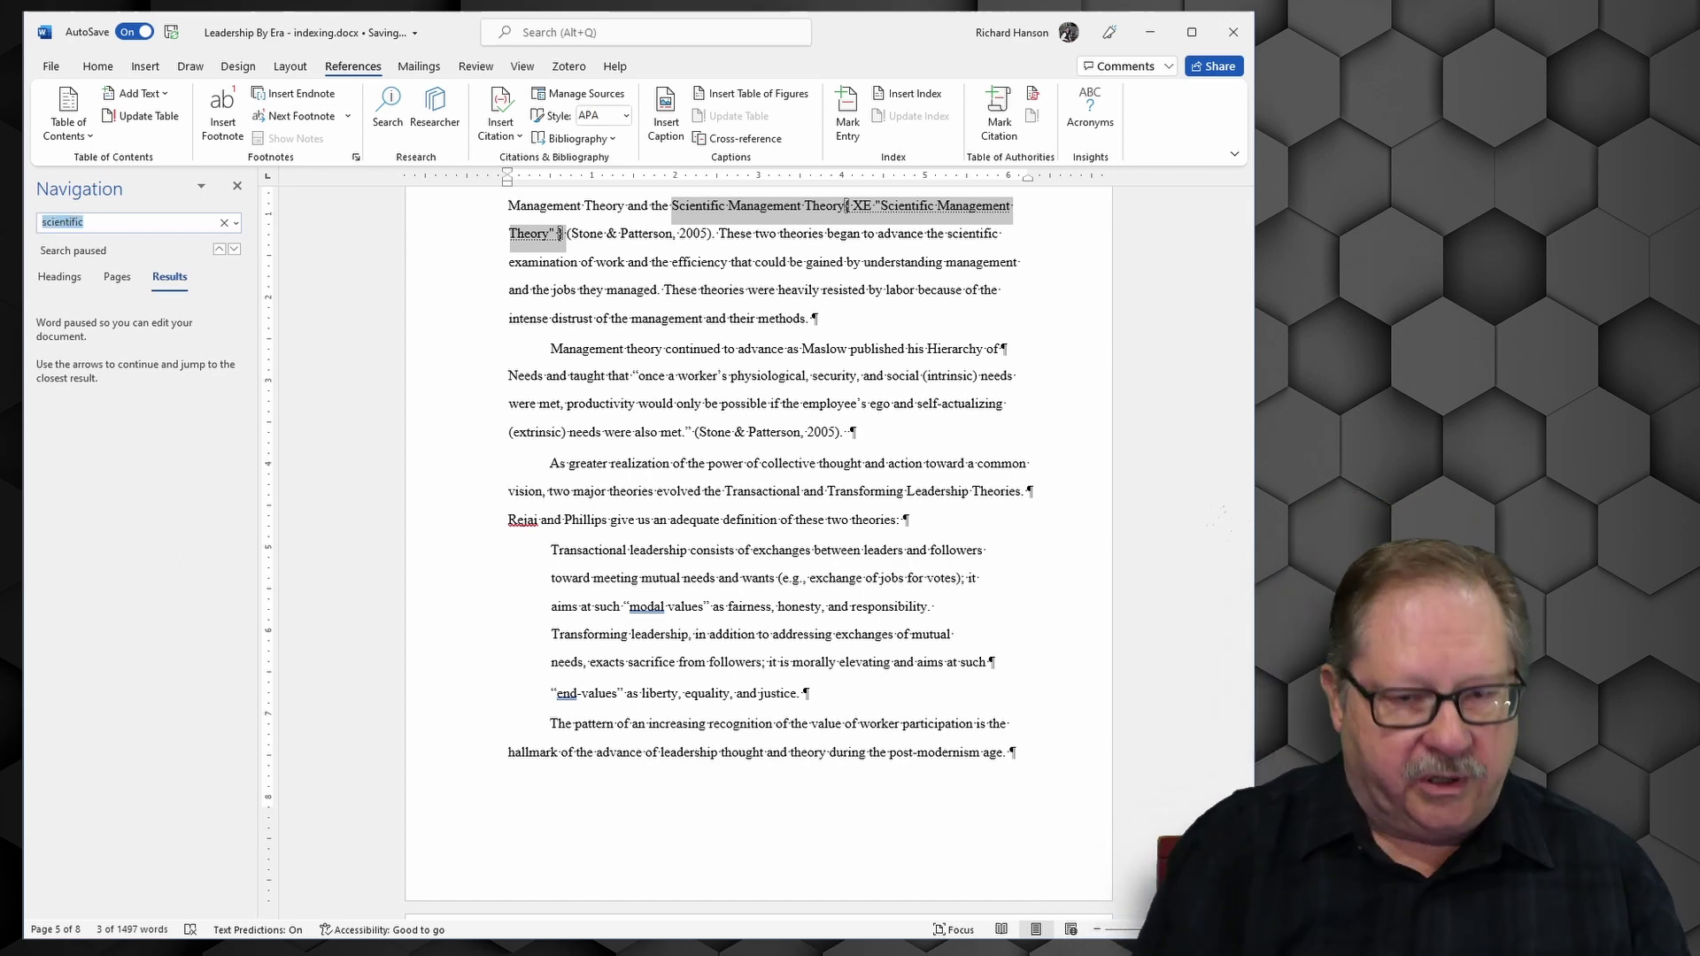
type("clas")
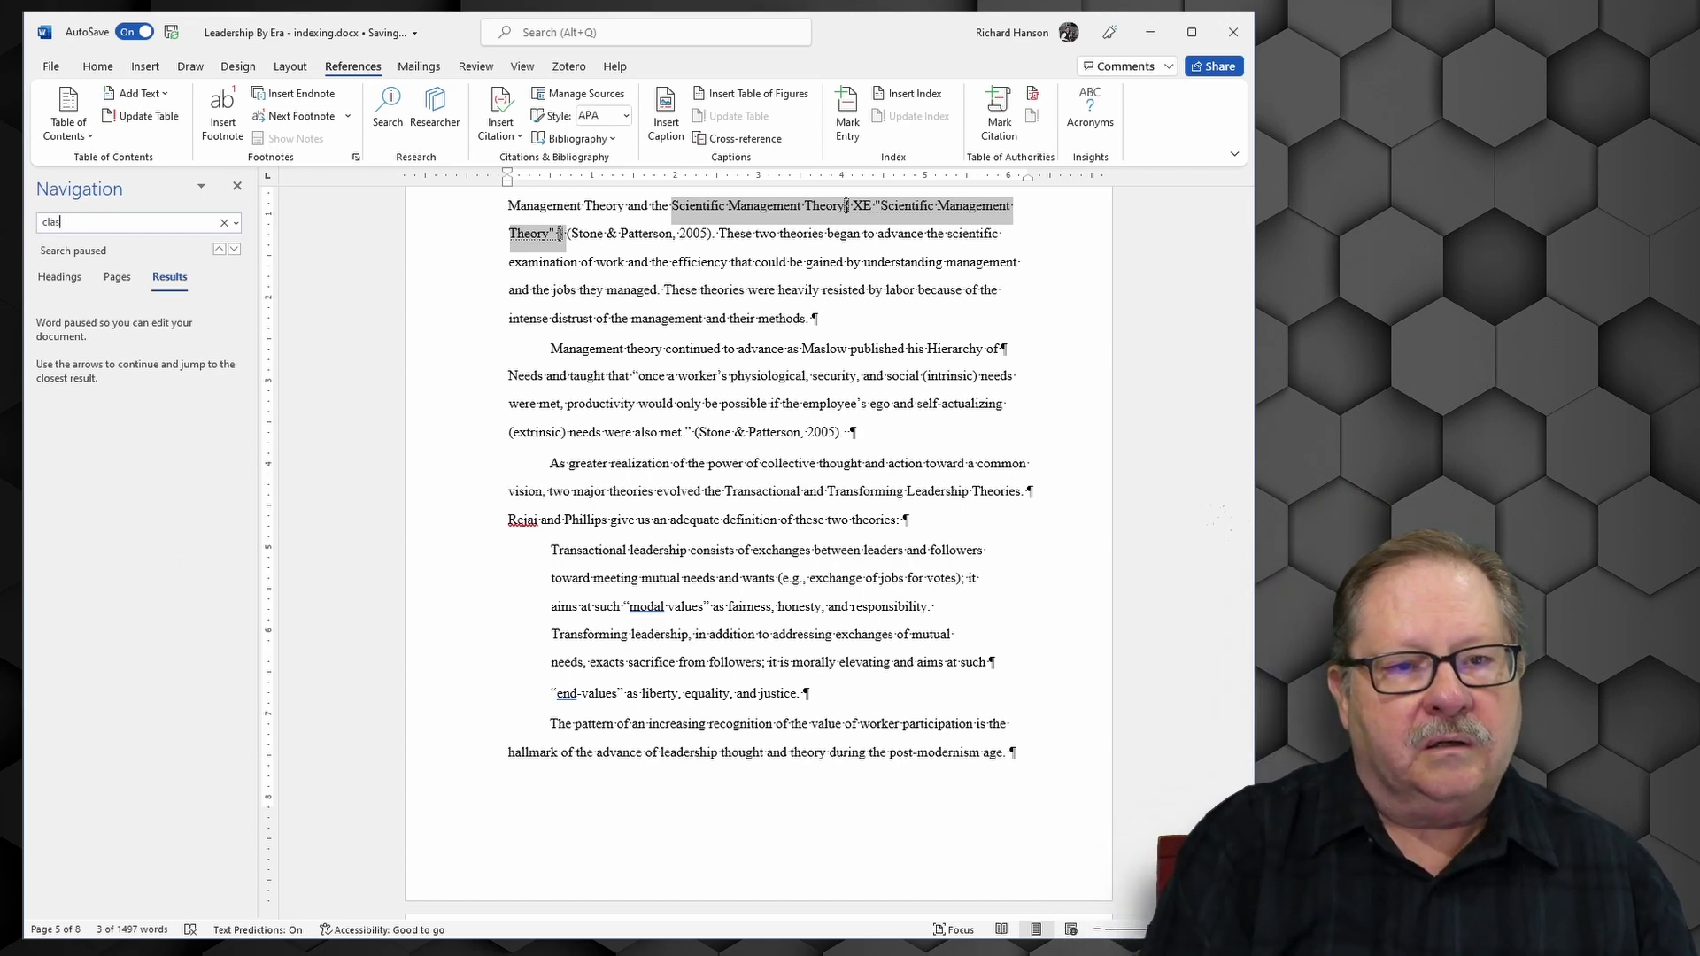
type("sical")
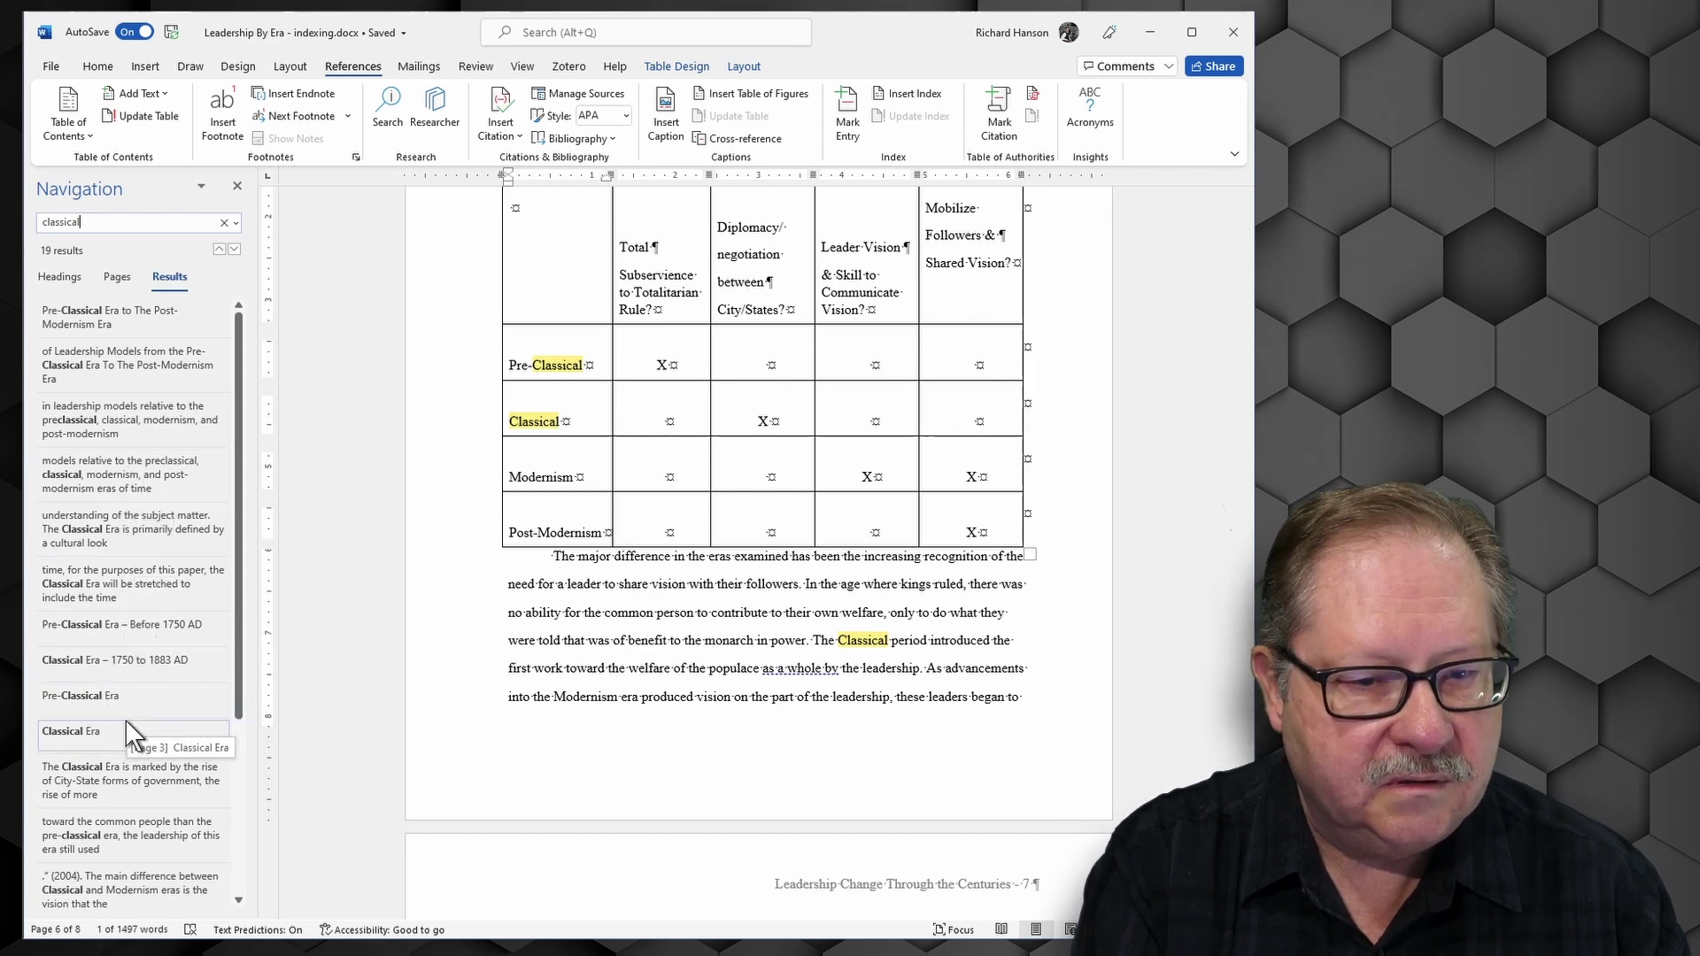
Mark every 'Classical Era' occurrence, including the heading, as an XE "Classical Era" index entry
left_click(86, 733)
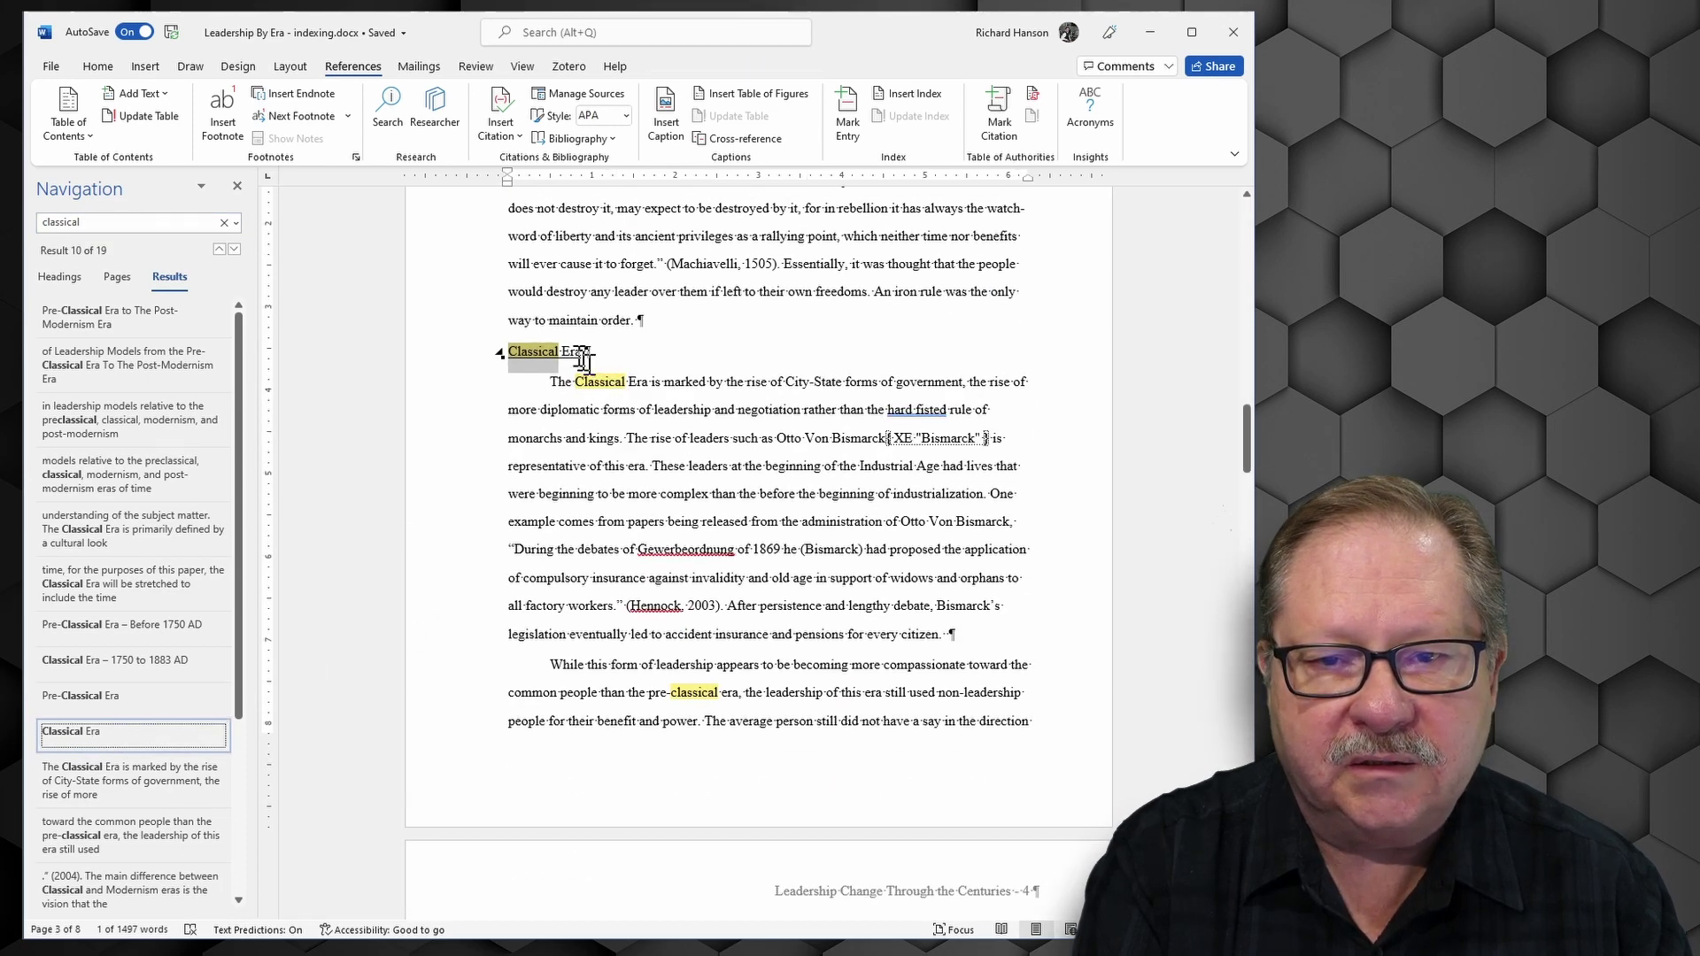
left_click_drag(581, 354, 510, 355)
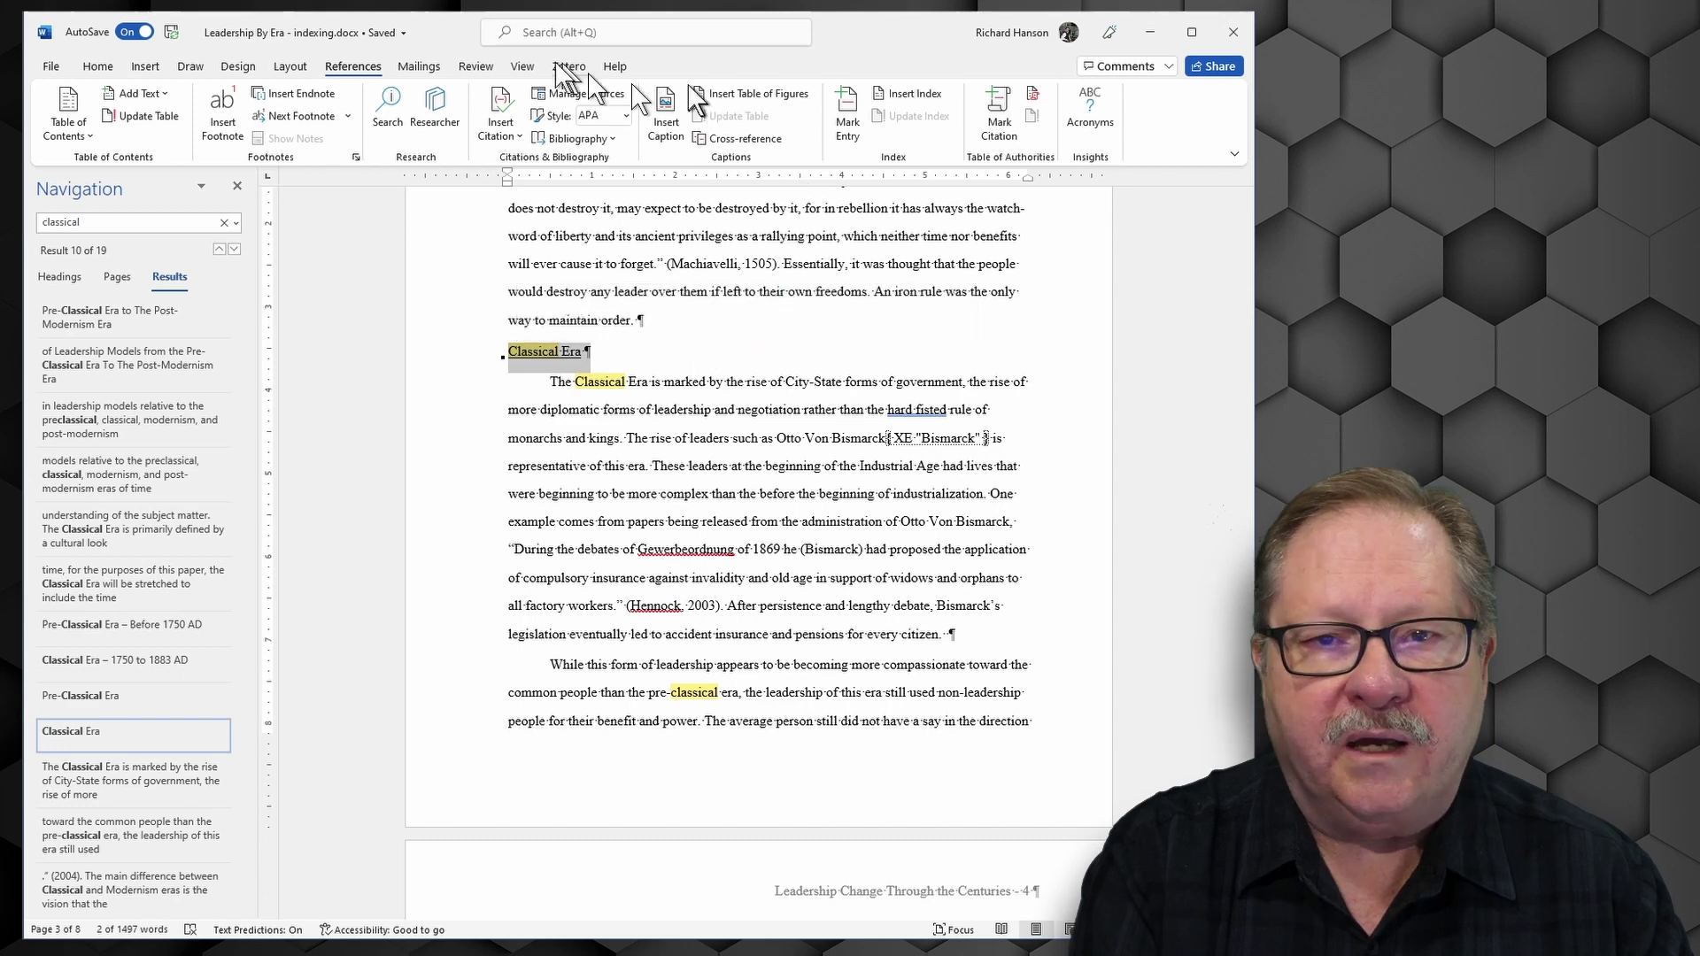
left_click(853, 108)
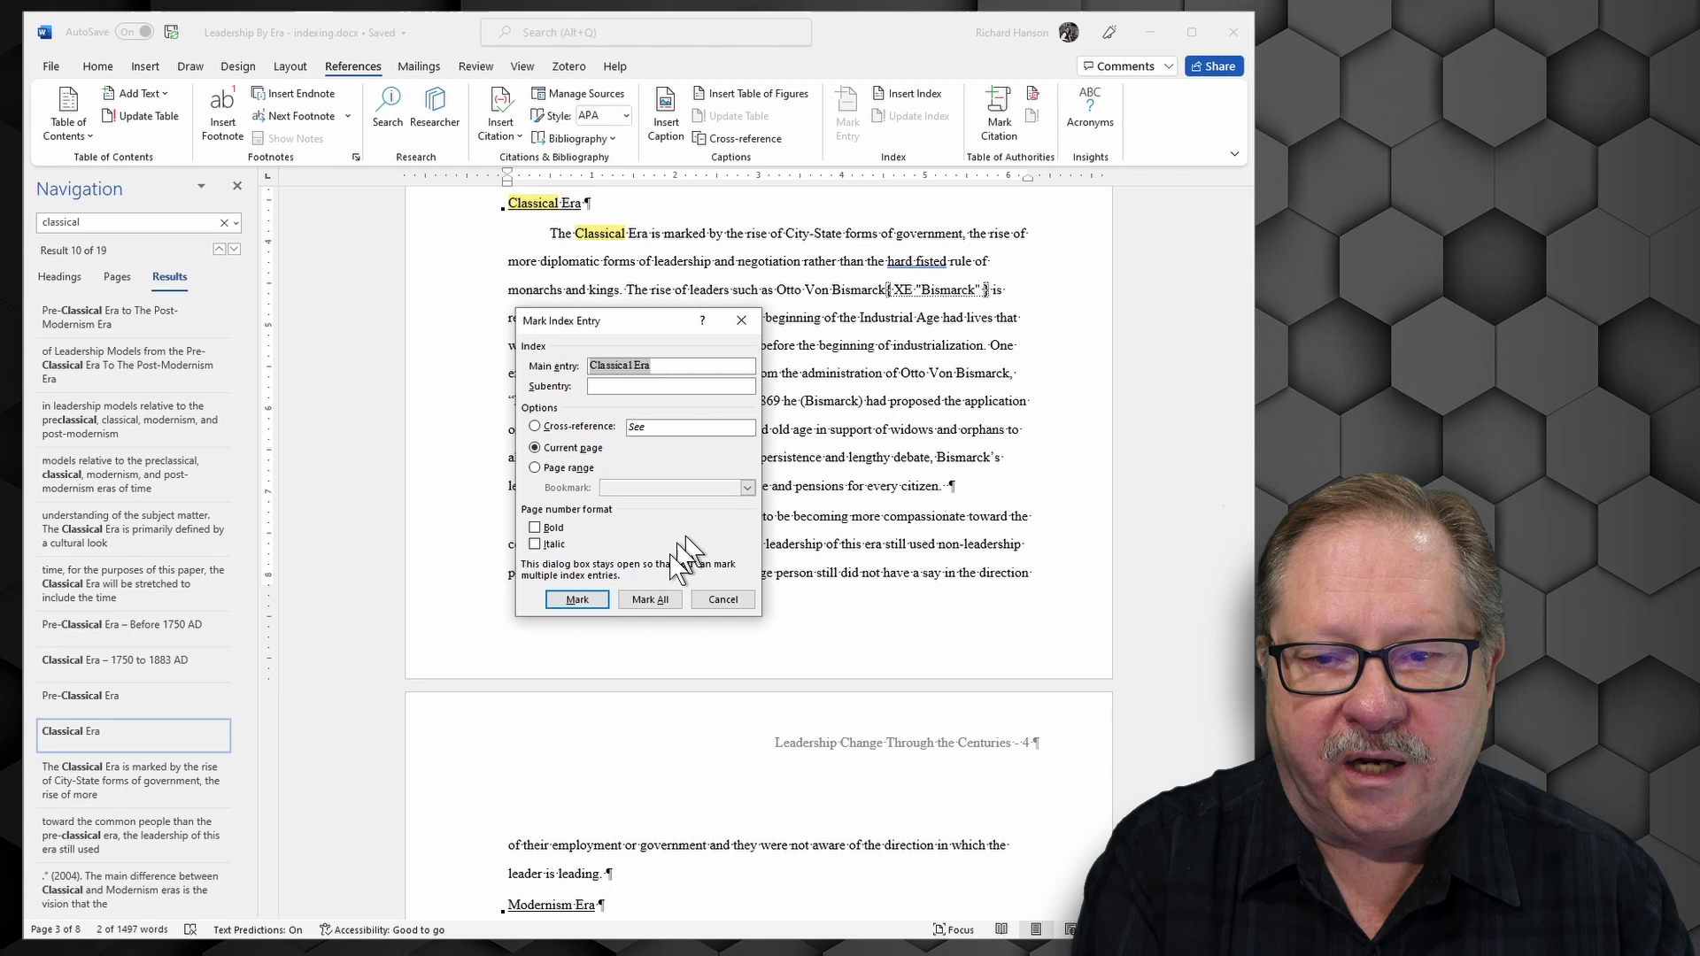
left_click(650, 595)
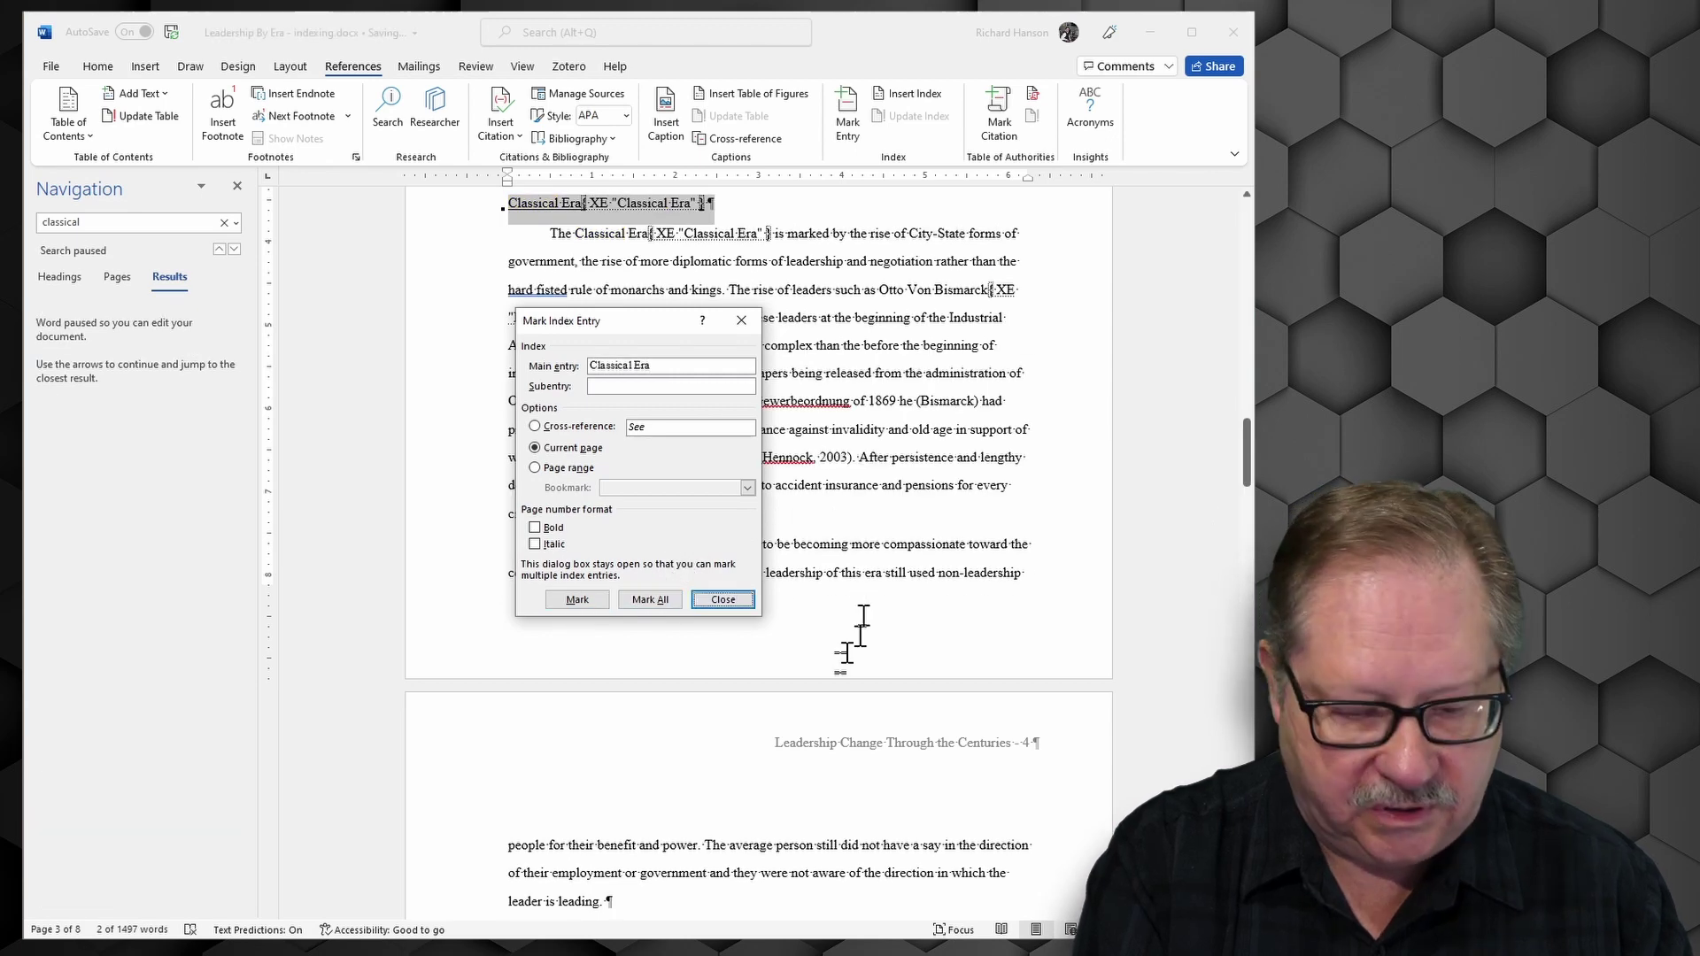
left_click(726, 599)
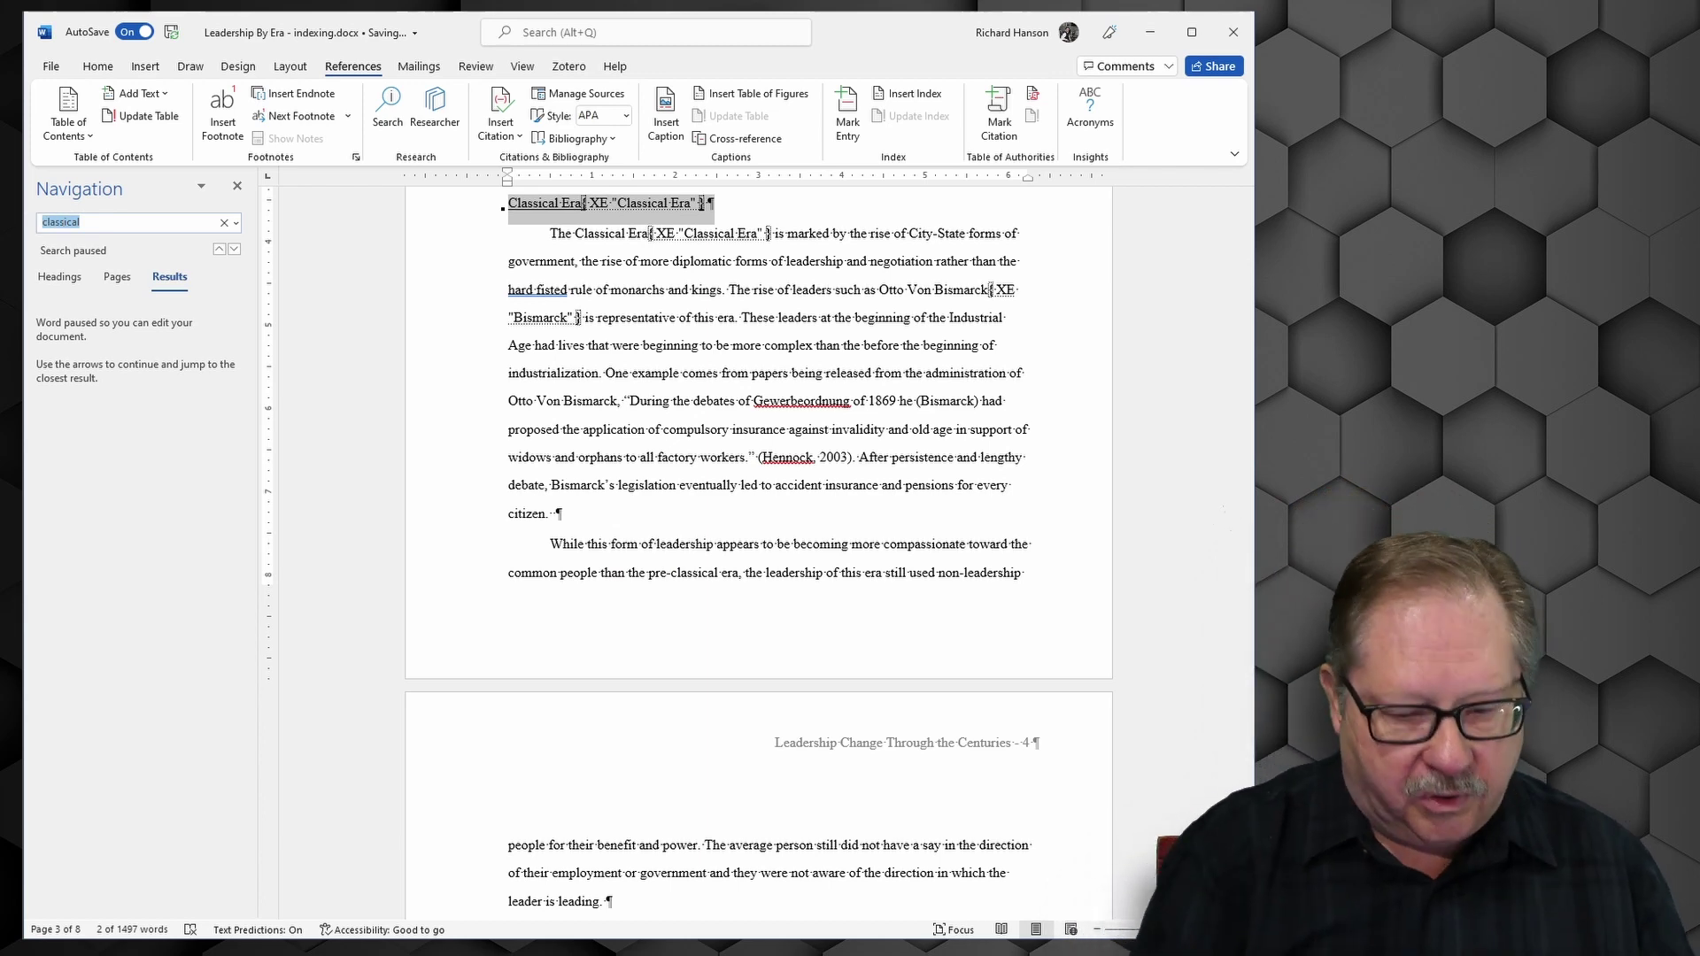
Find 'Maslow' in the Hierarchy of Needs paragraph and mark that occurrence as an XE "Maslow" entry
type("Maslow")
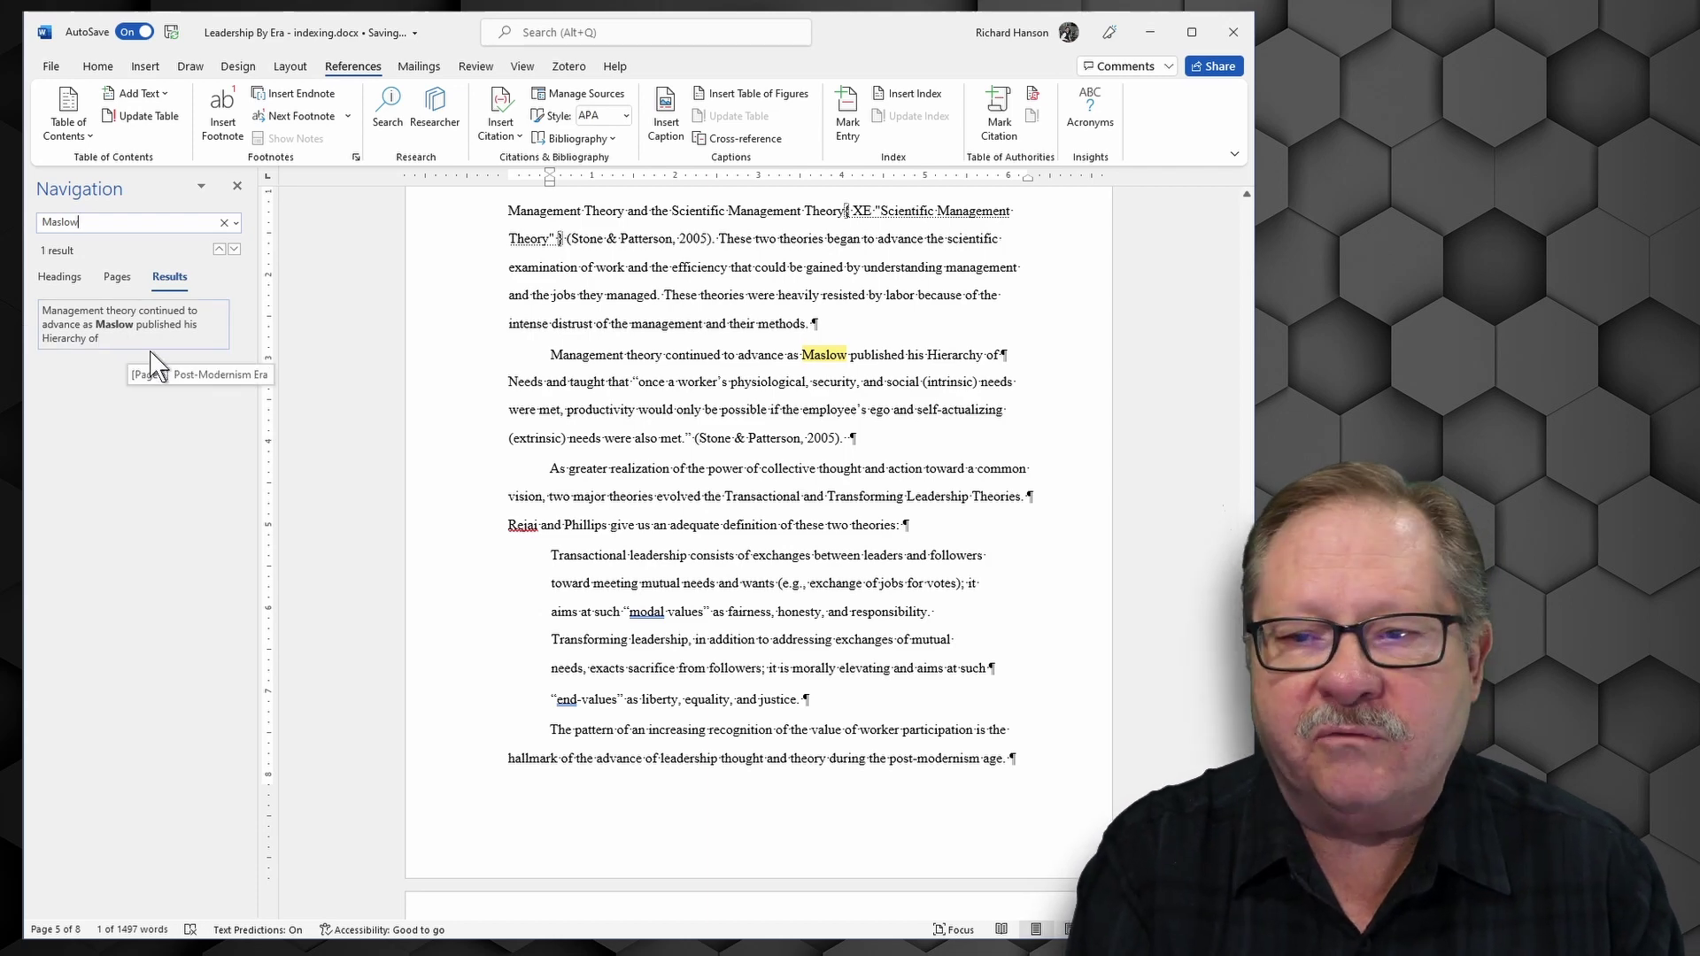
double_click(821, 354)
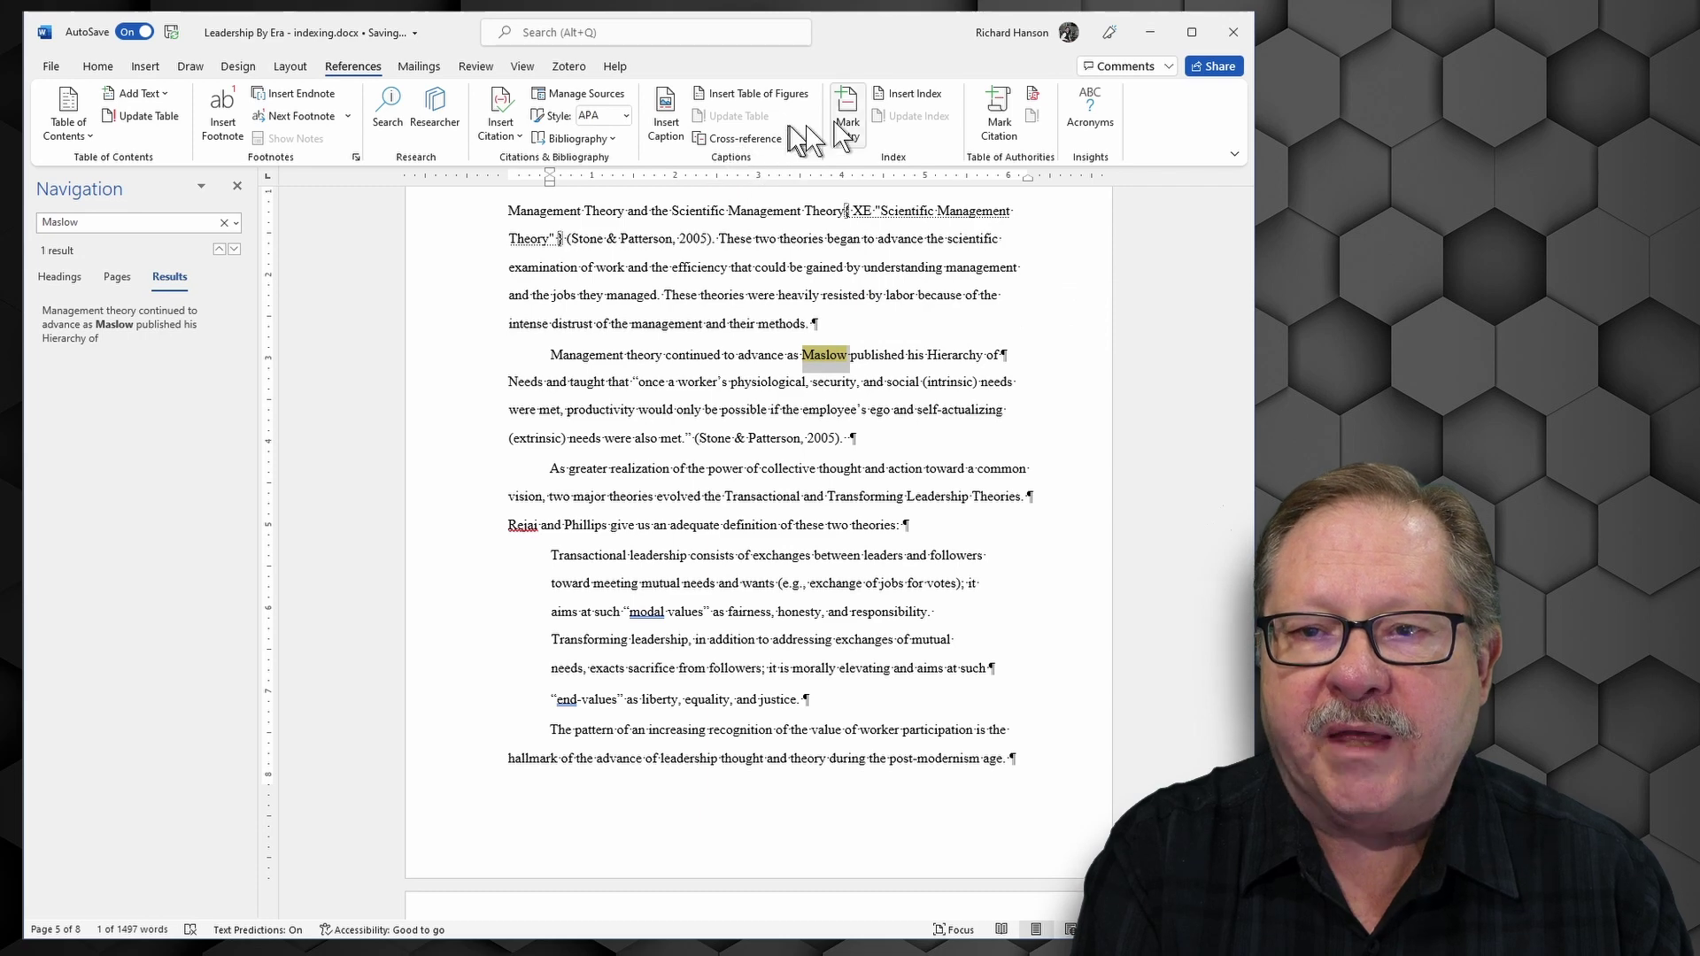
left_click(848, 111)
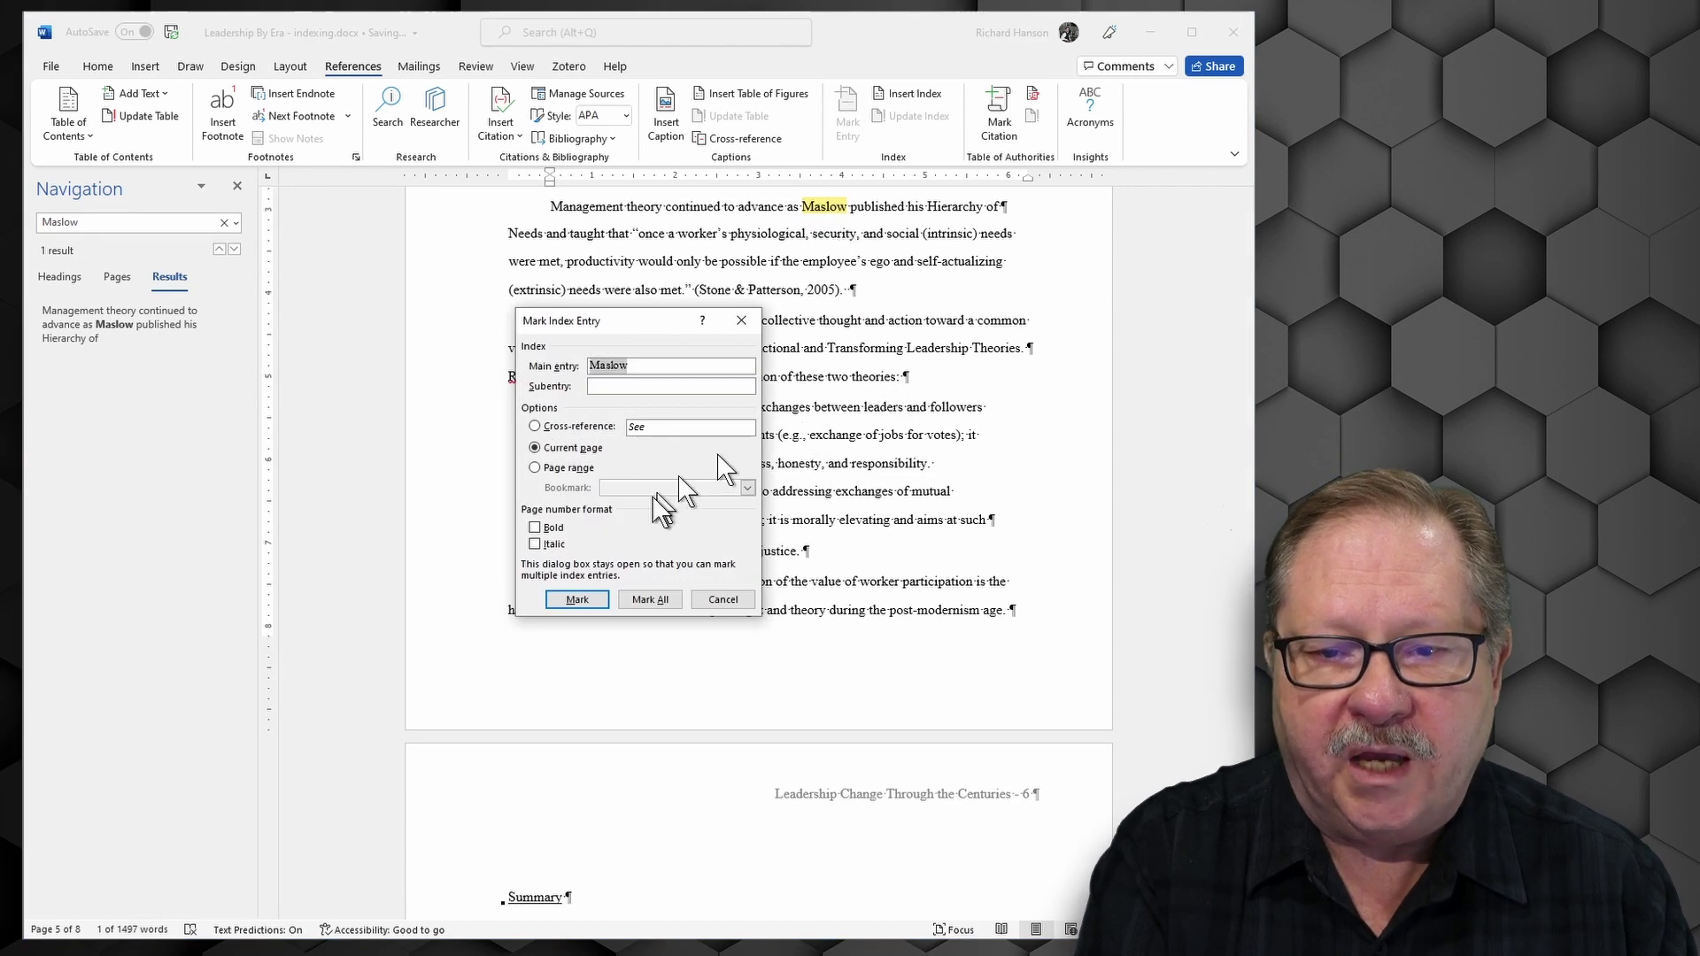
left_click(584, 599)
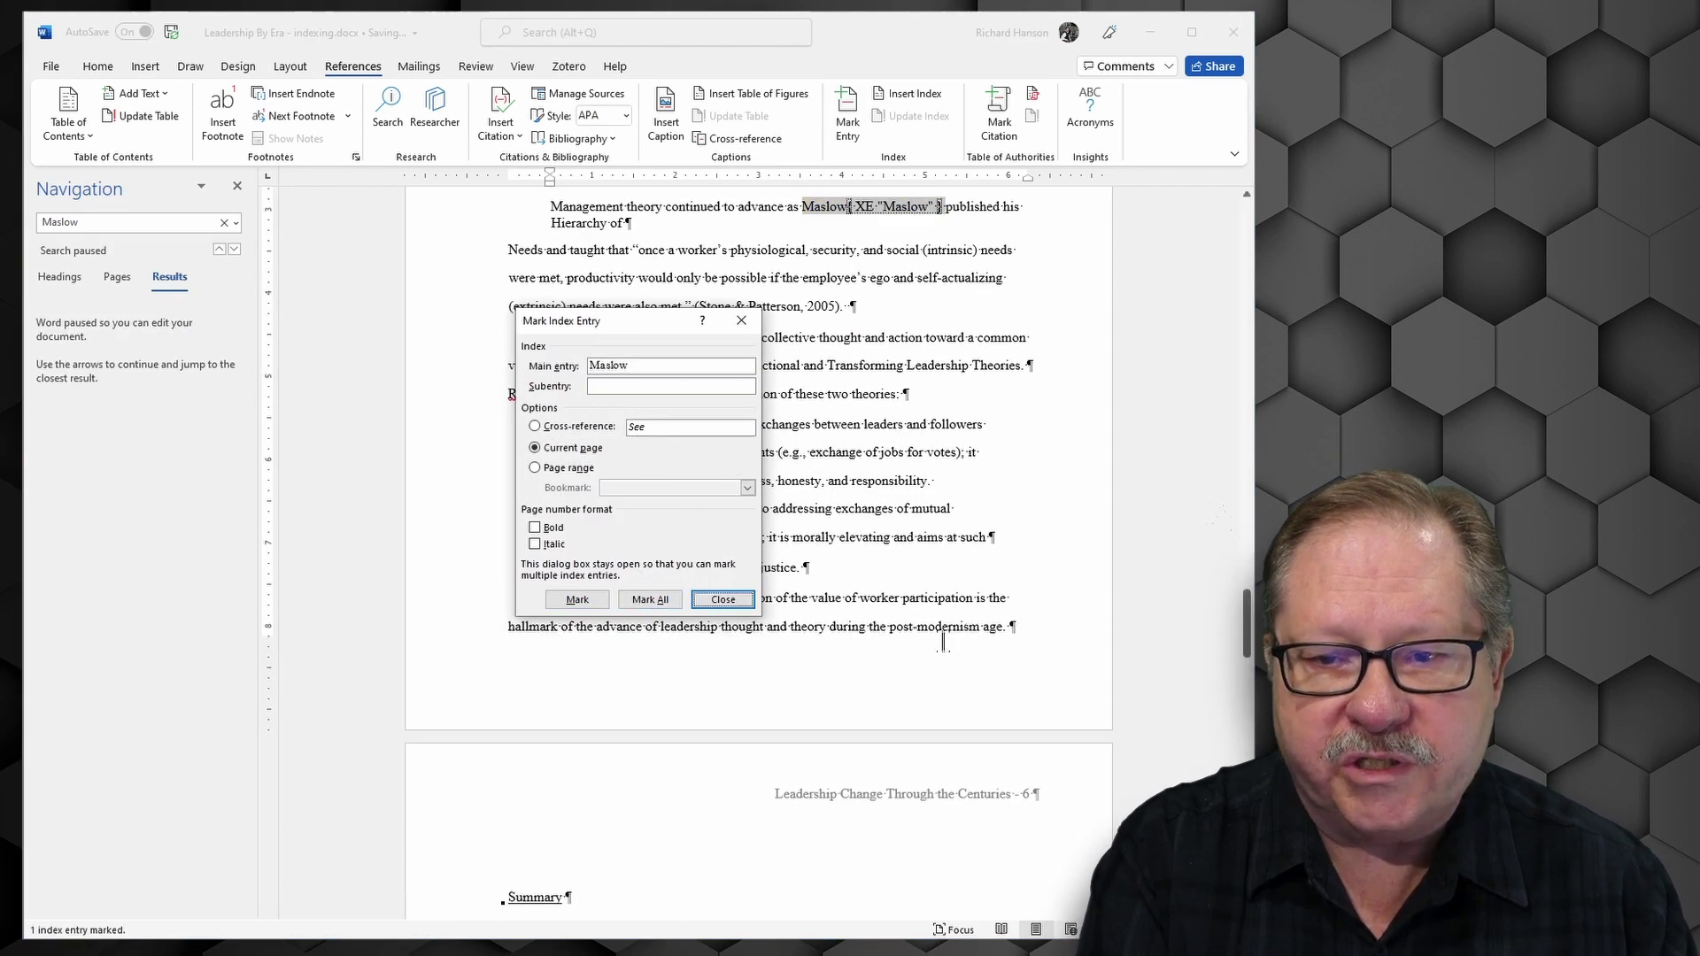
left_click(721, 599)
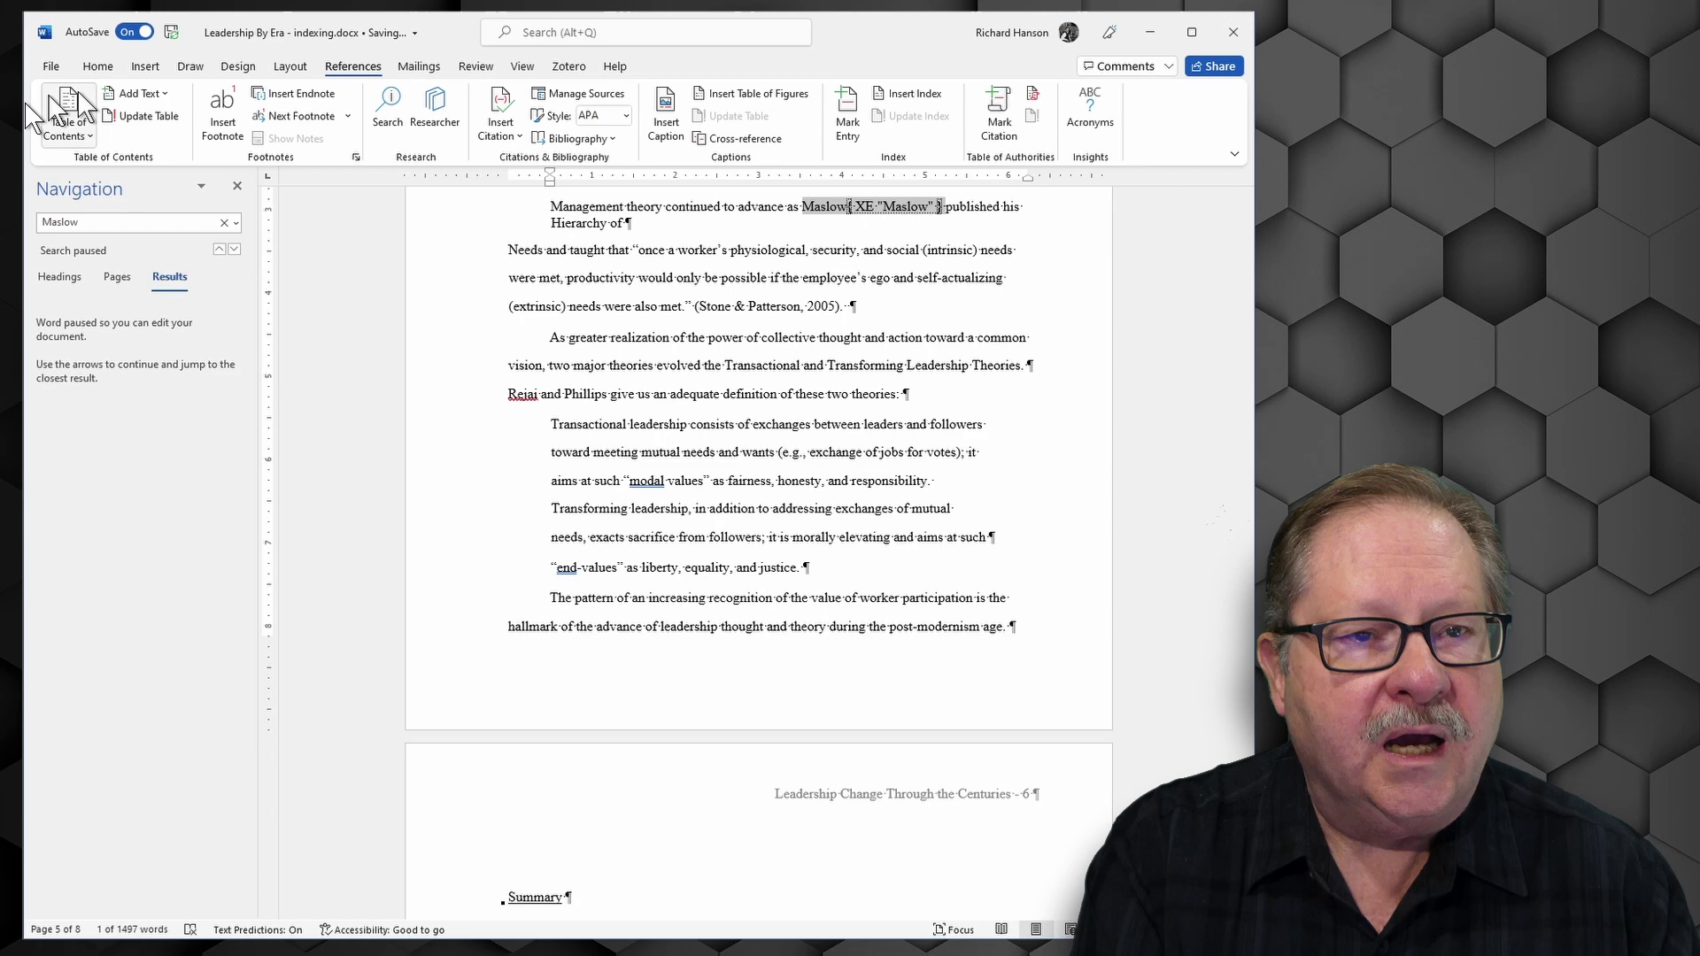
Turn off Show/Hide ¶ so formatting marks and XE field codes are hidden
left_click(94, 64)
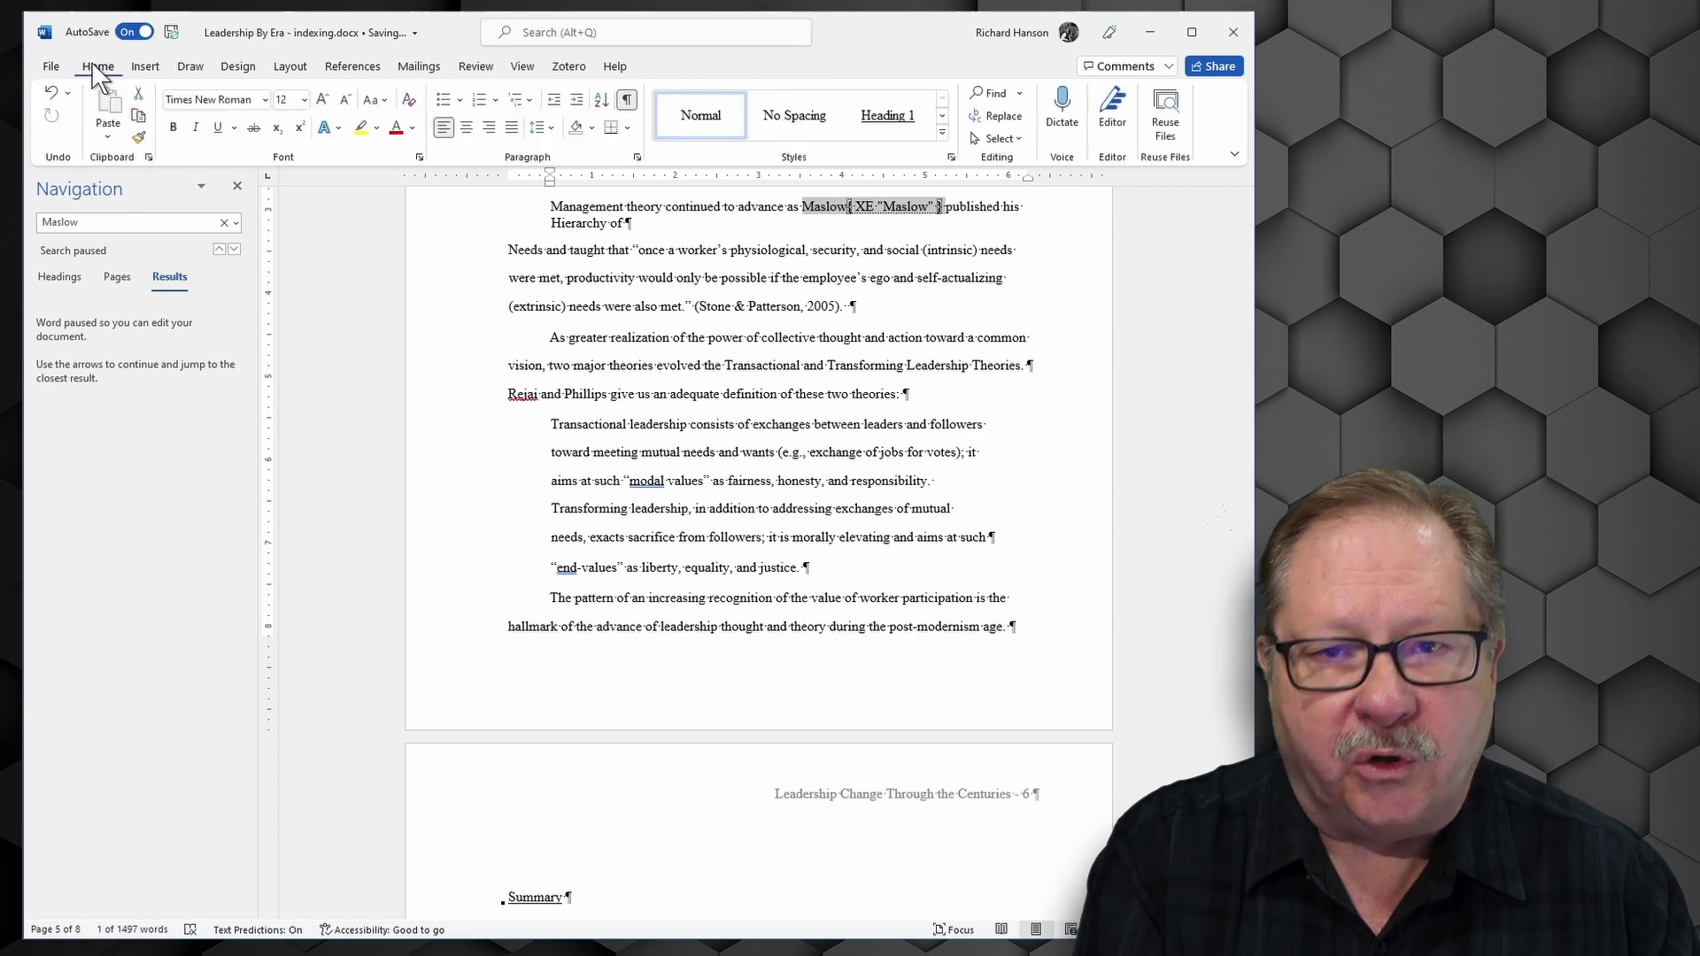
left_click(627, 100)
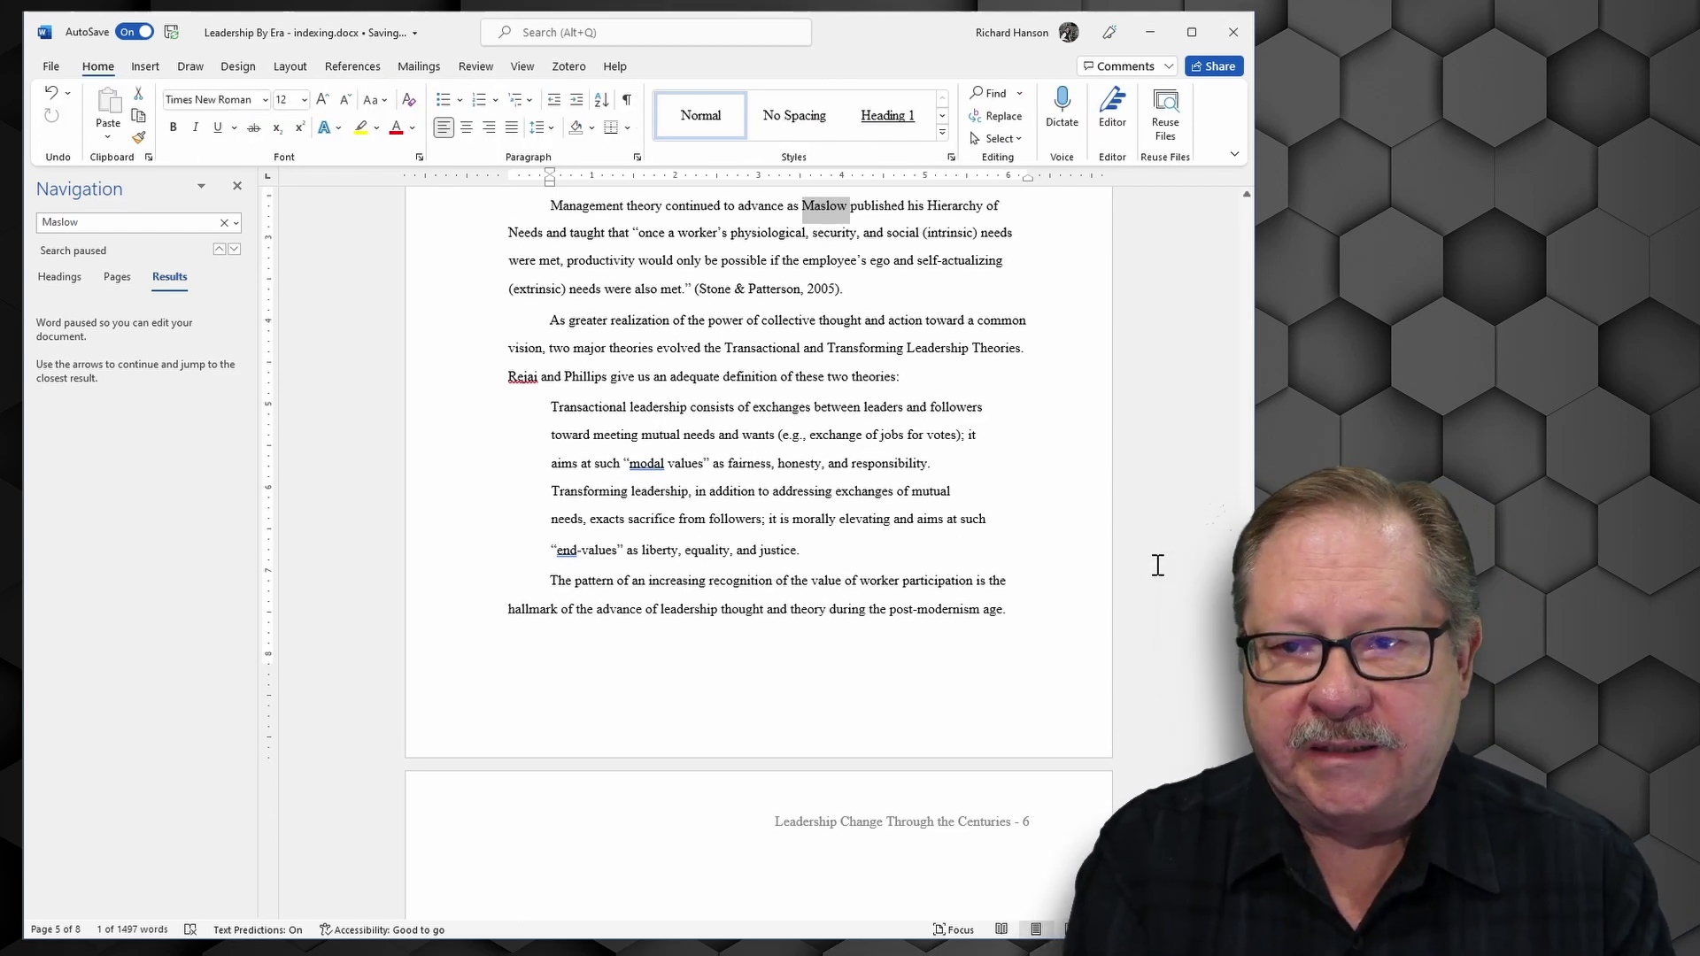
scroll(1157, 565, "up", 3)
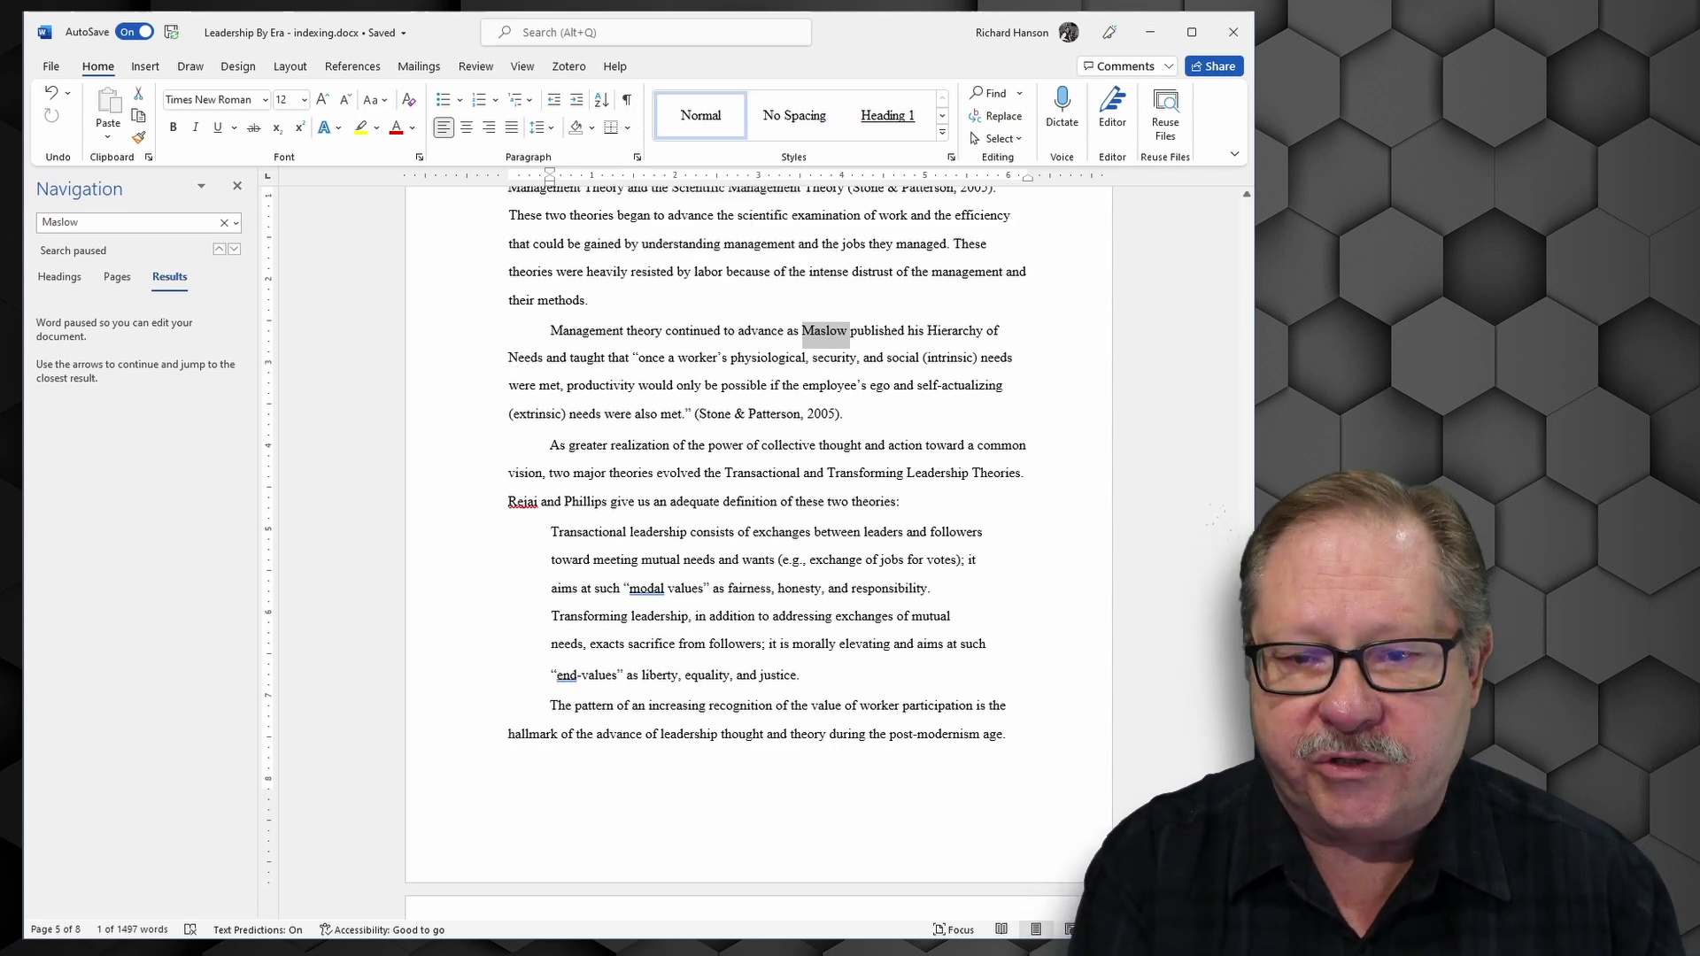
scroll(1208, 668, "down", 15)
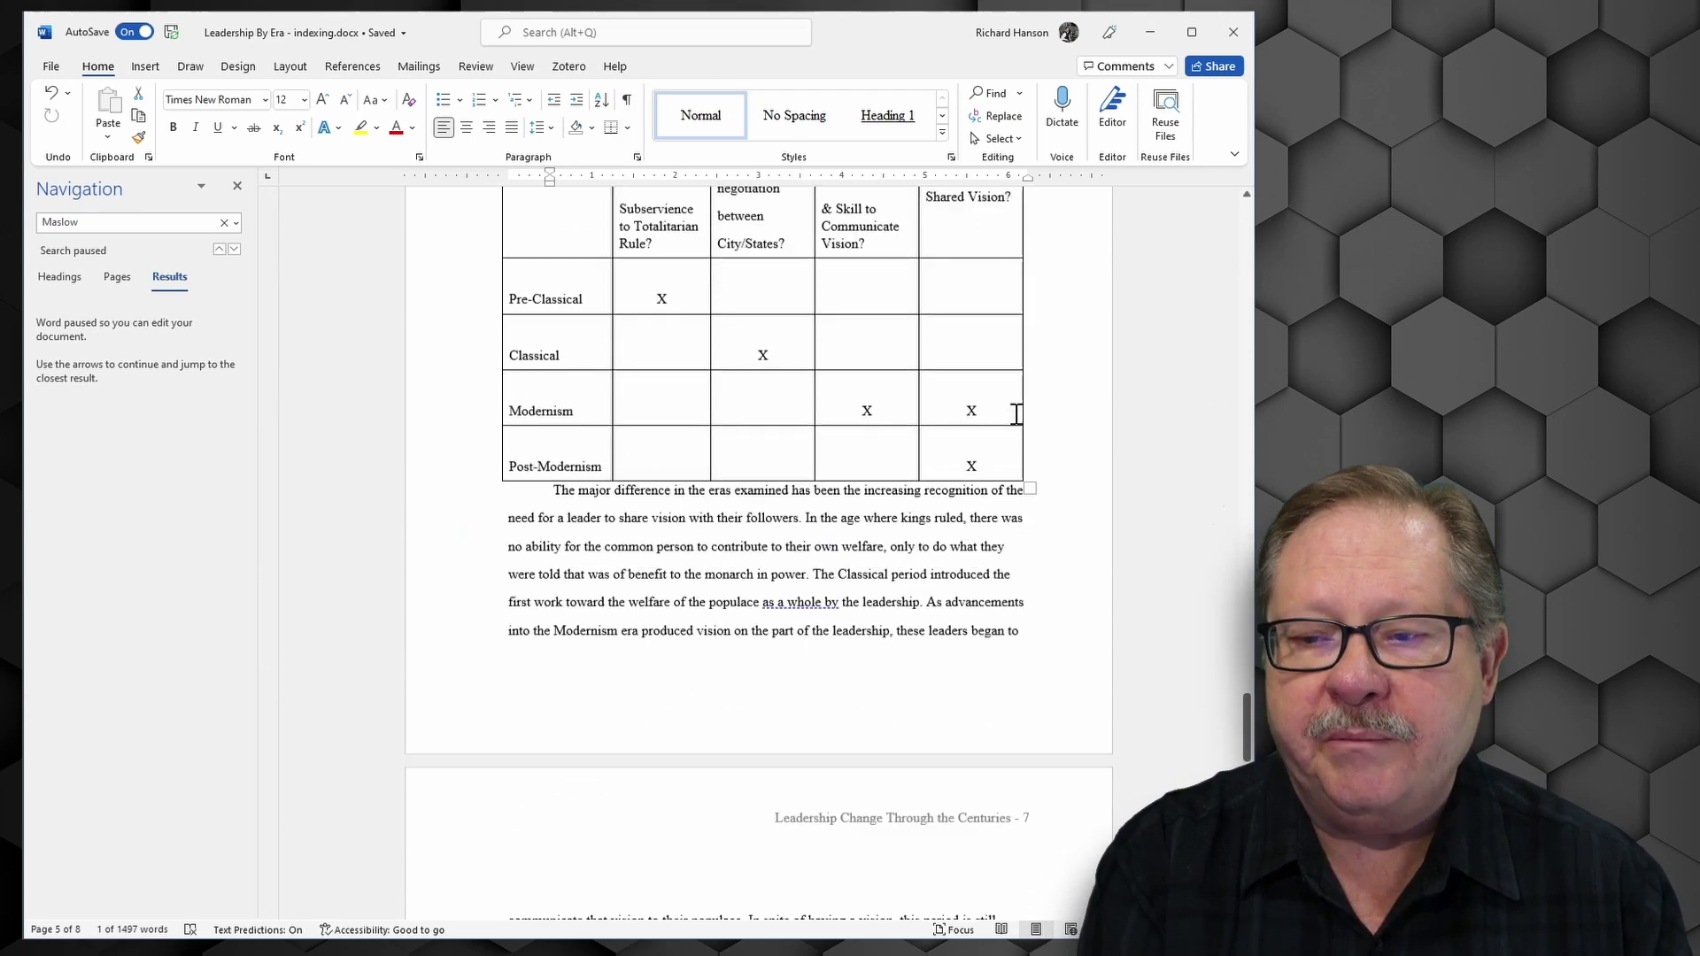
left_click_drag(1244, 753, 1246, 779)
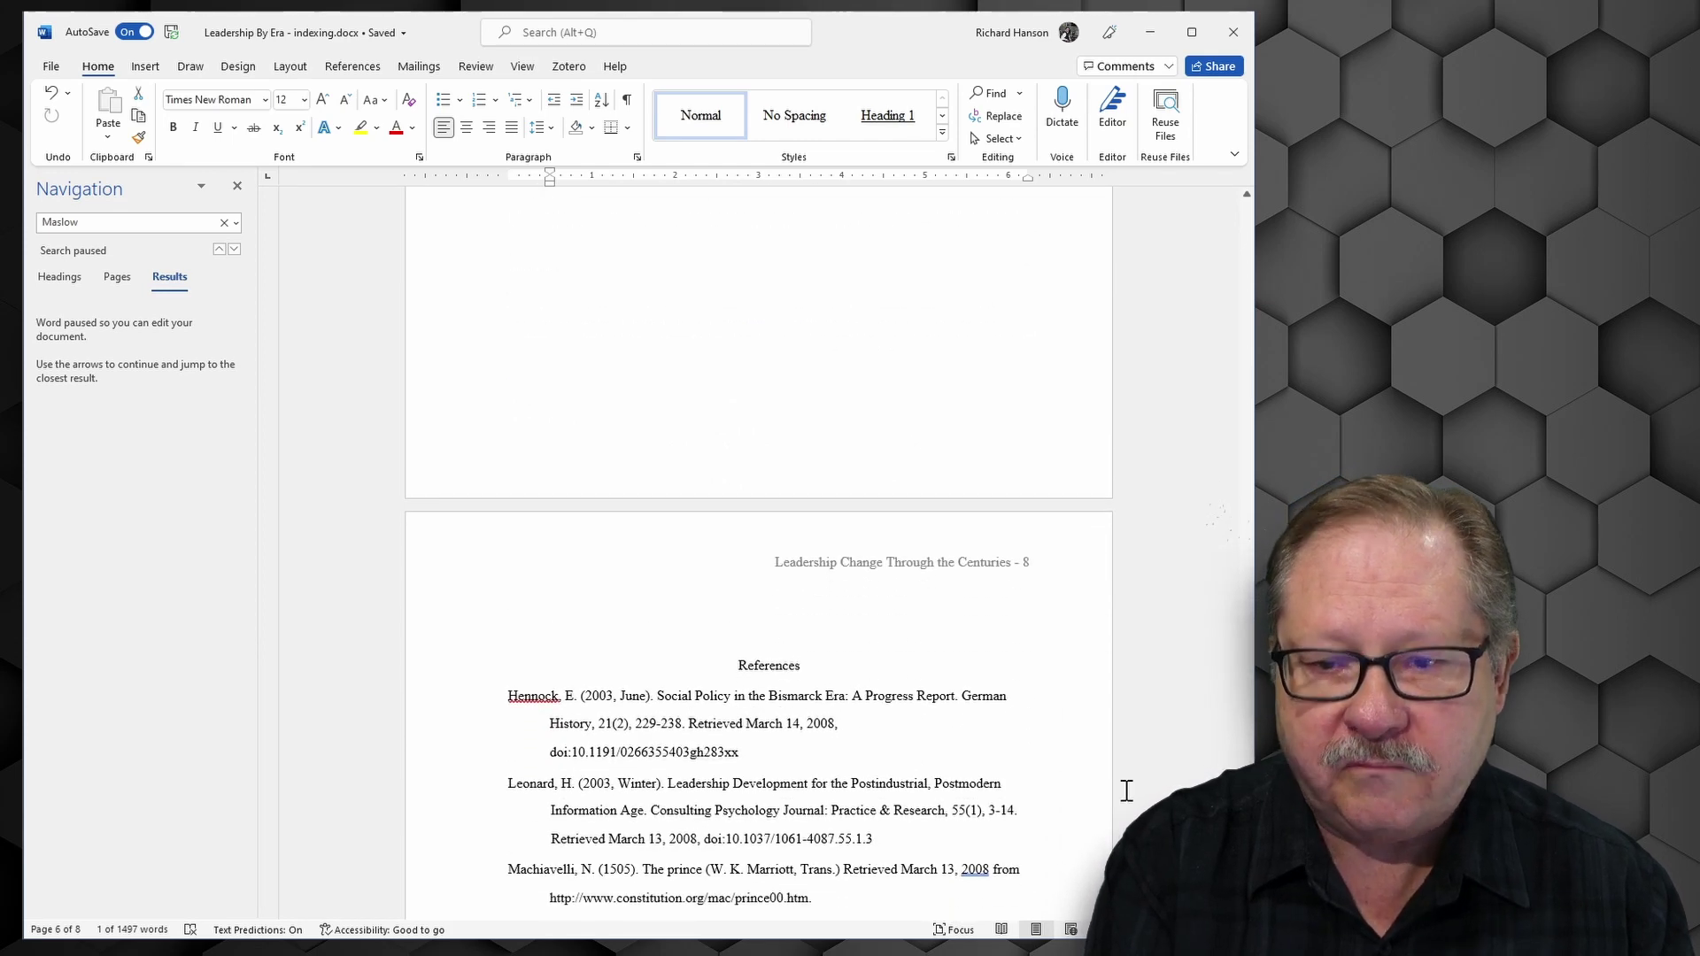
left_click(740, 662)
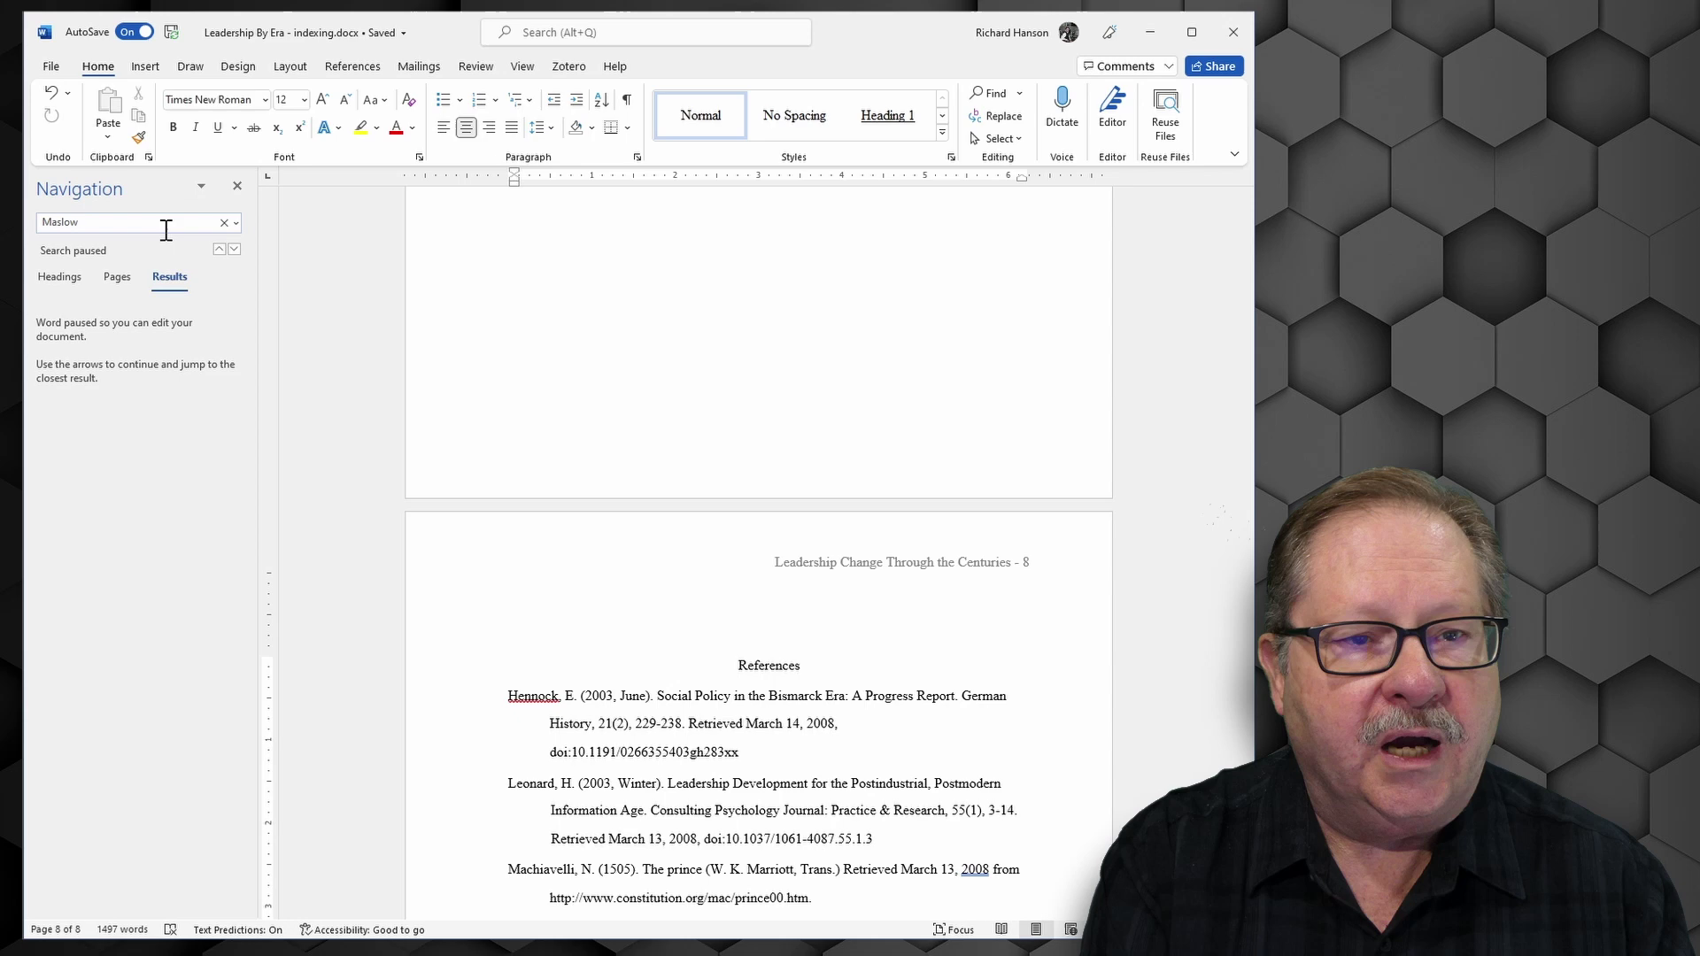
left_click(142, 66)
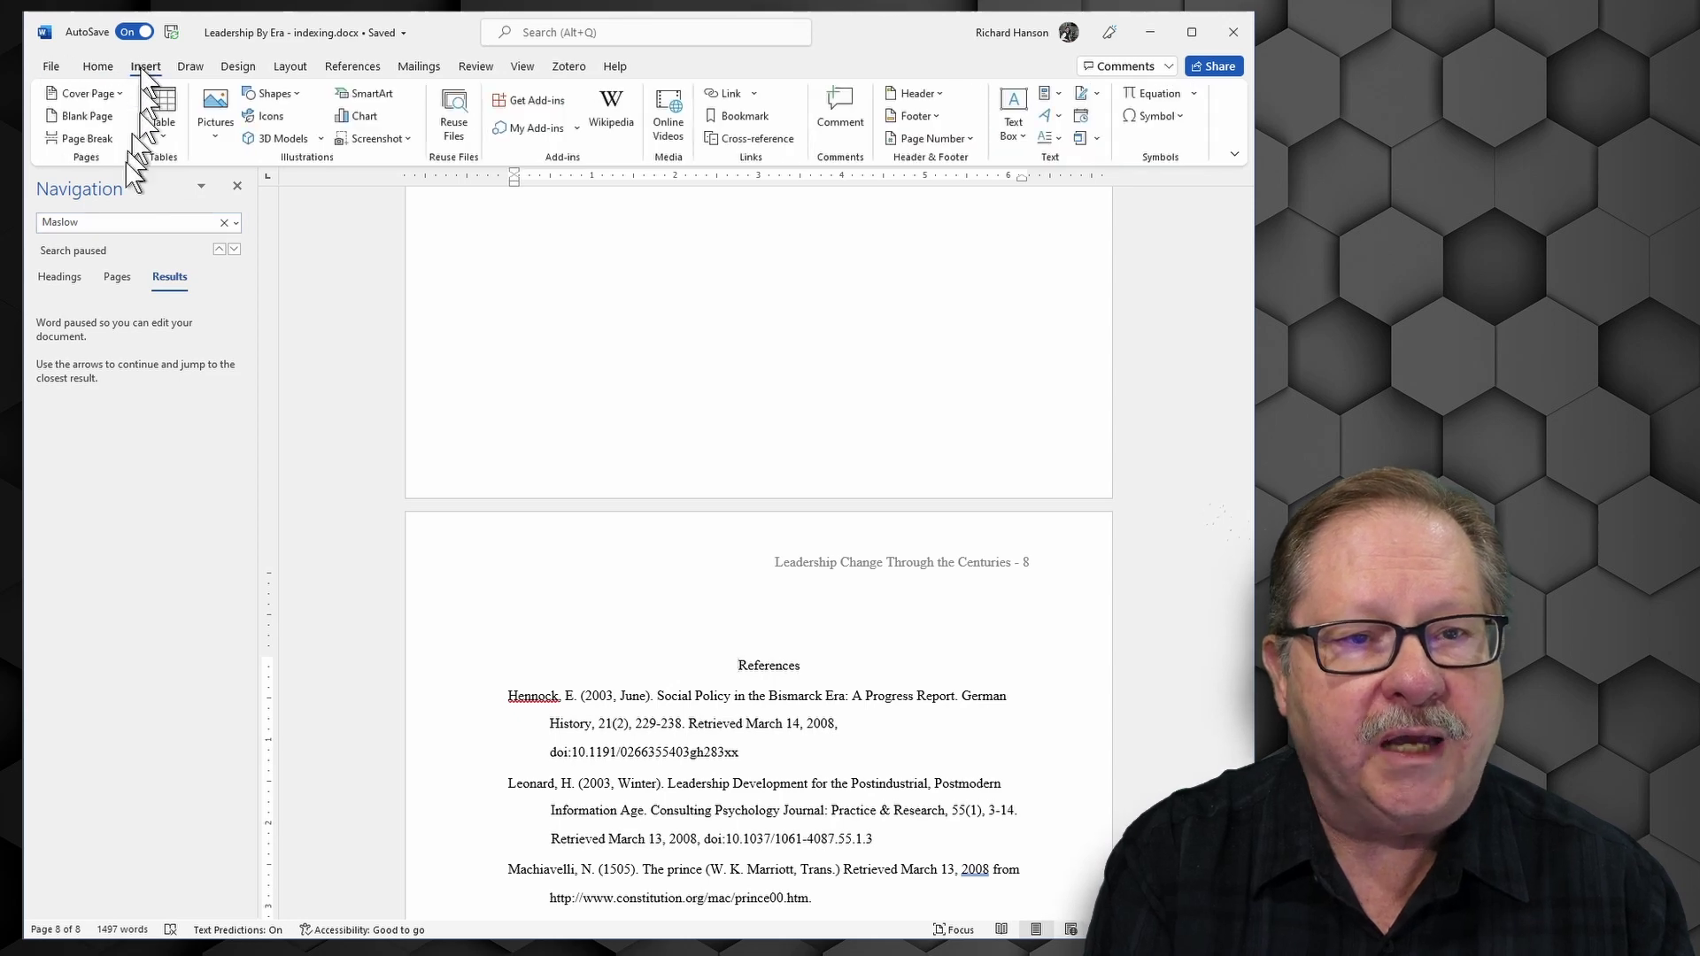
left_click(94, 138)
scroll(753, 456, "up", 3)
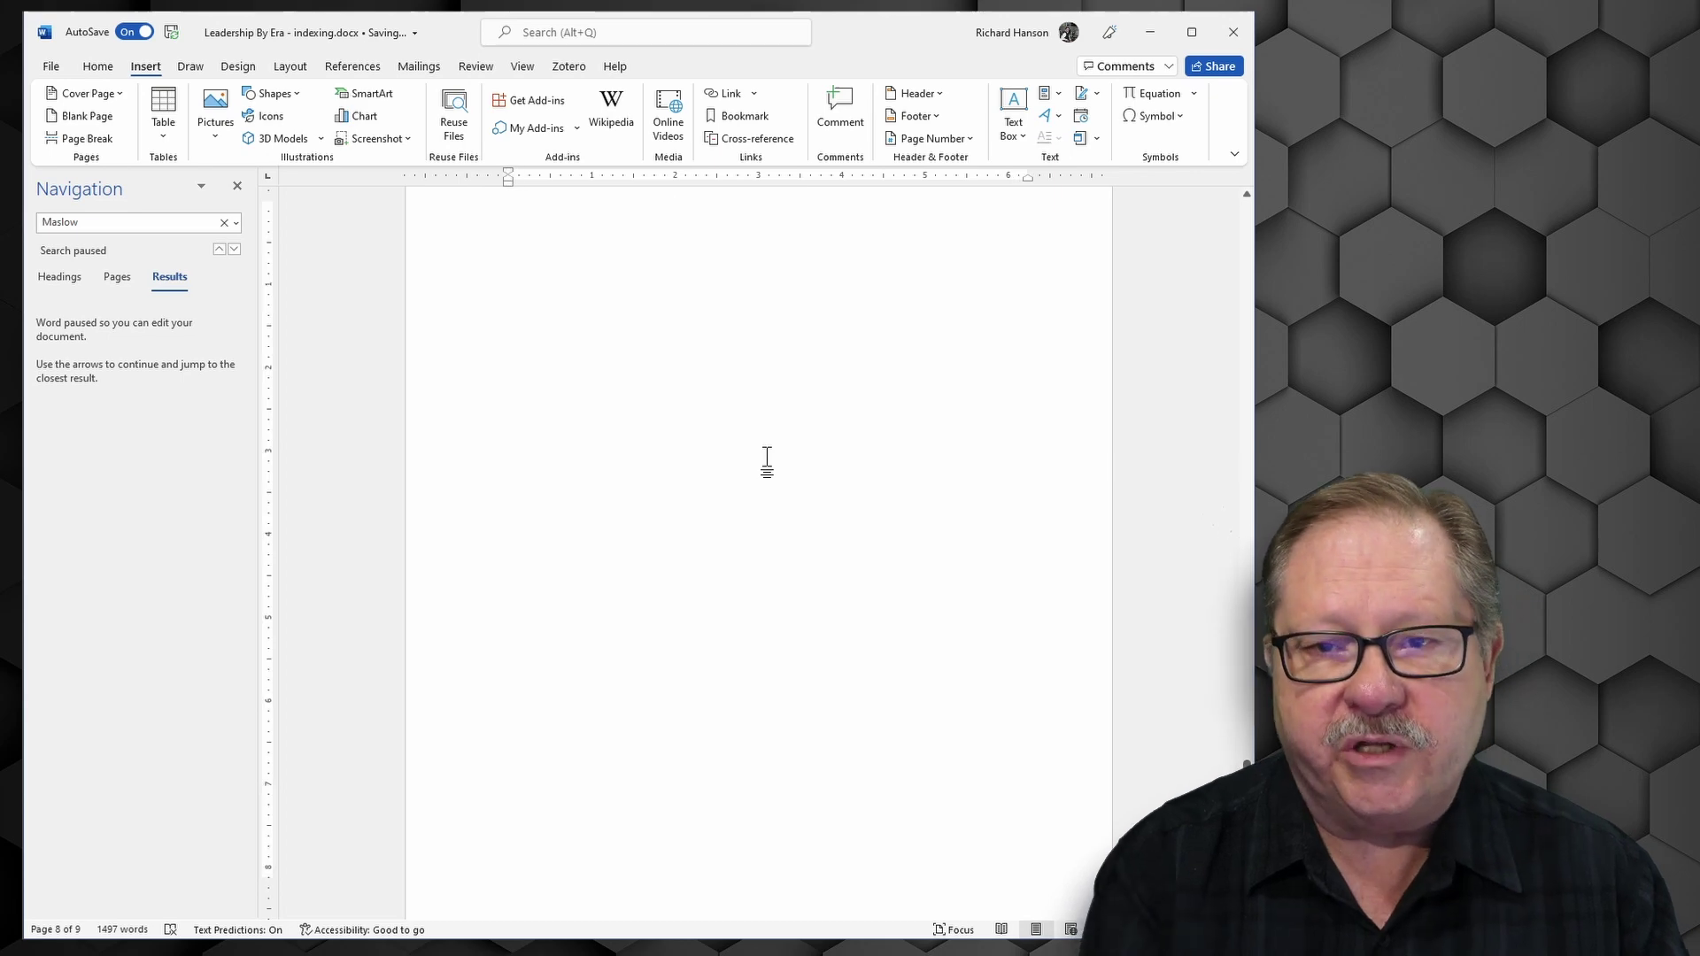
scroll(767, 460, "up", 3)
scroll(709, 496, "up", 1)
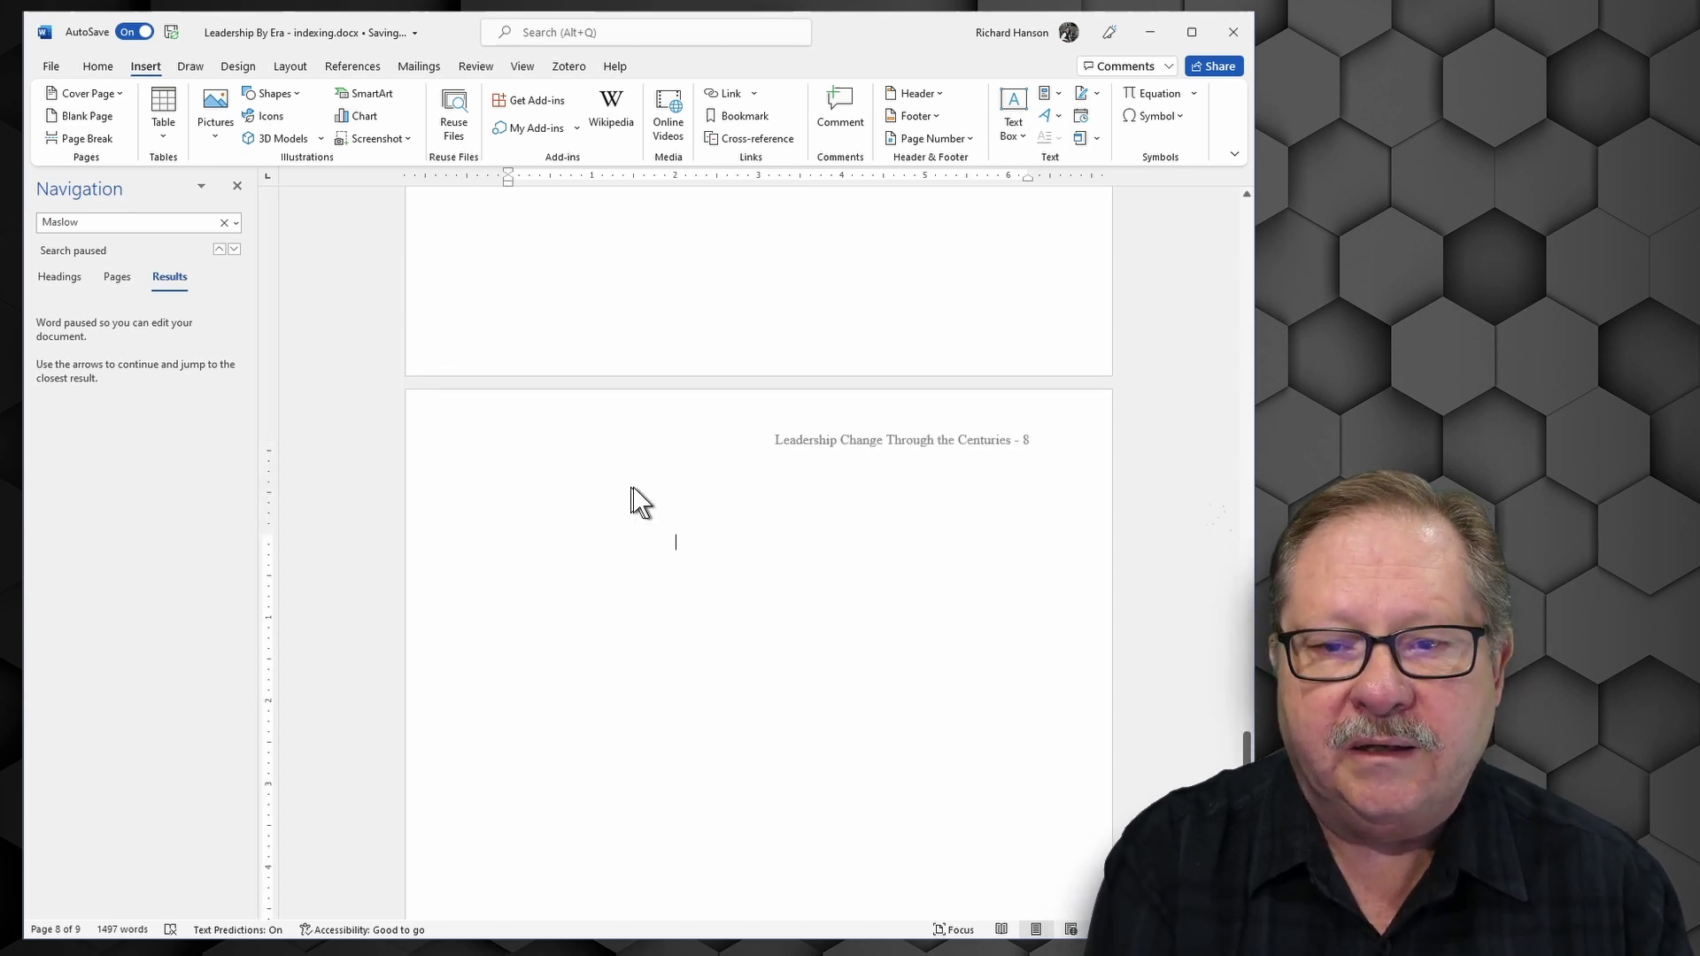
scroll(633, 487, "up", 3)
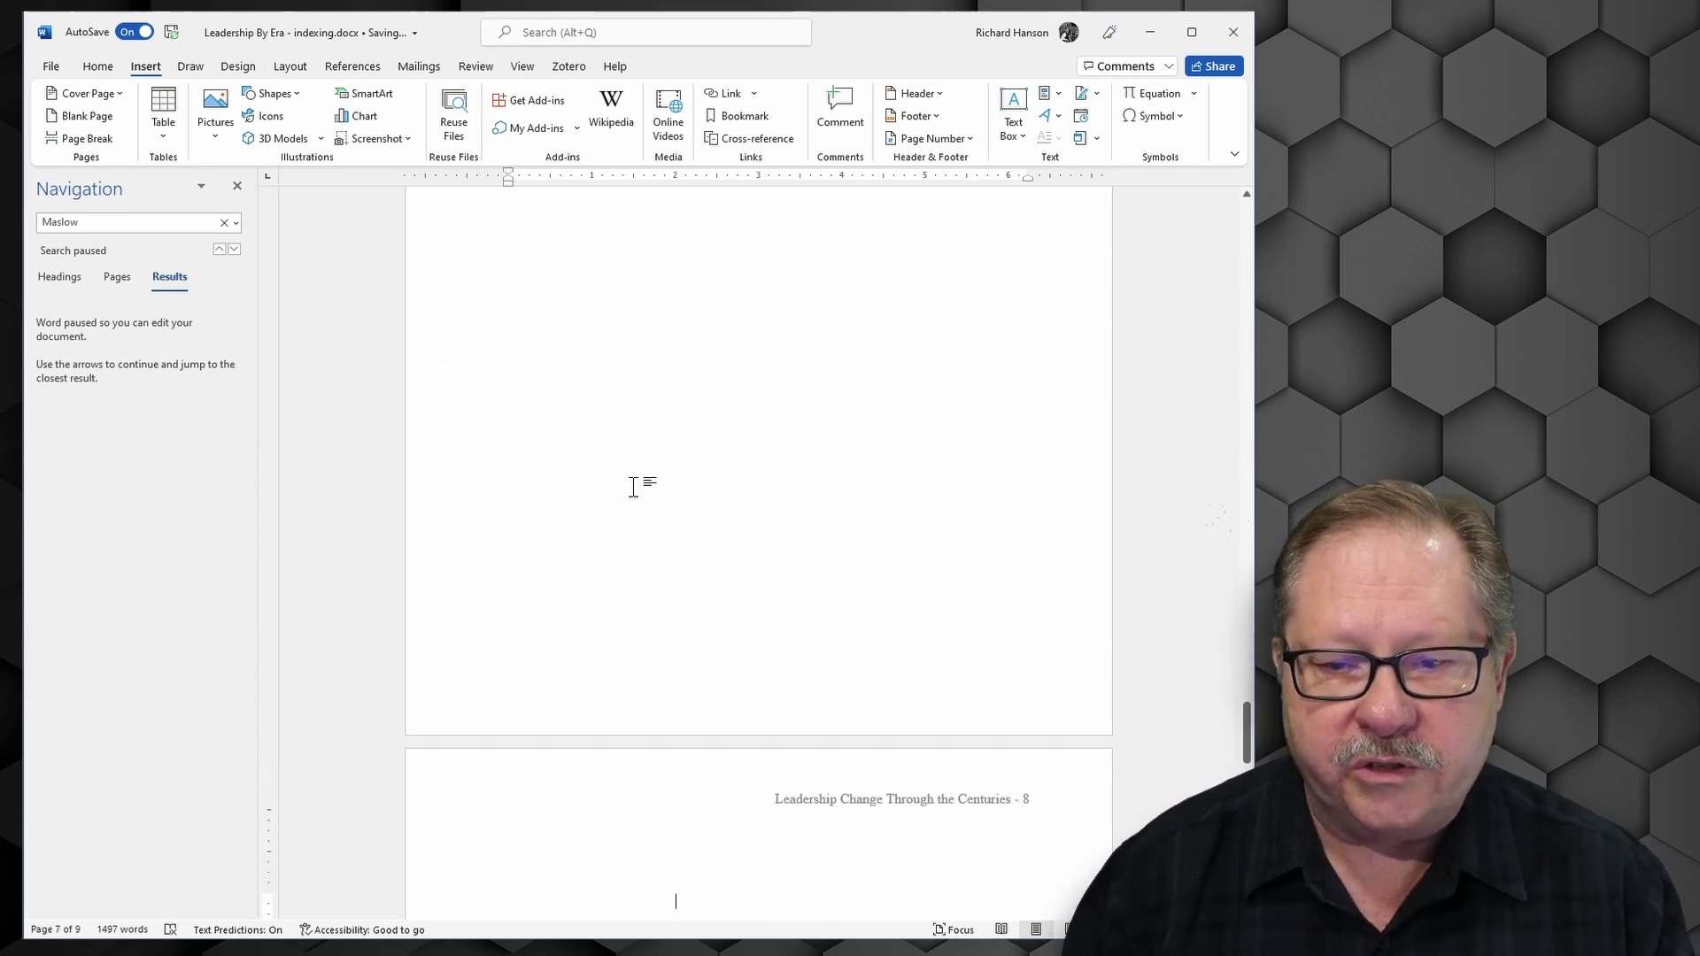
scroll(687, 518, "down", 2)
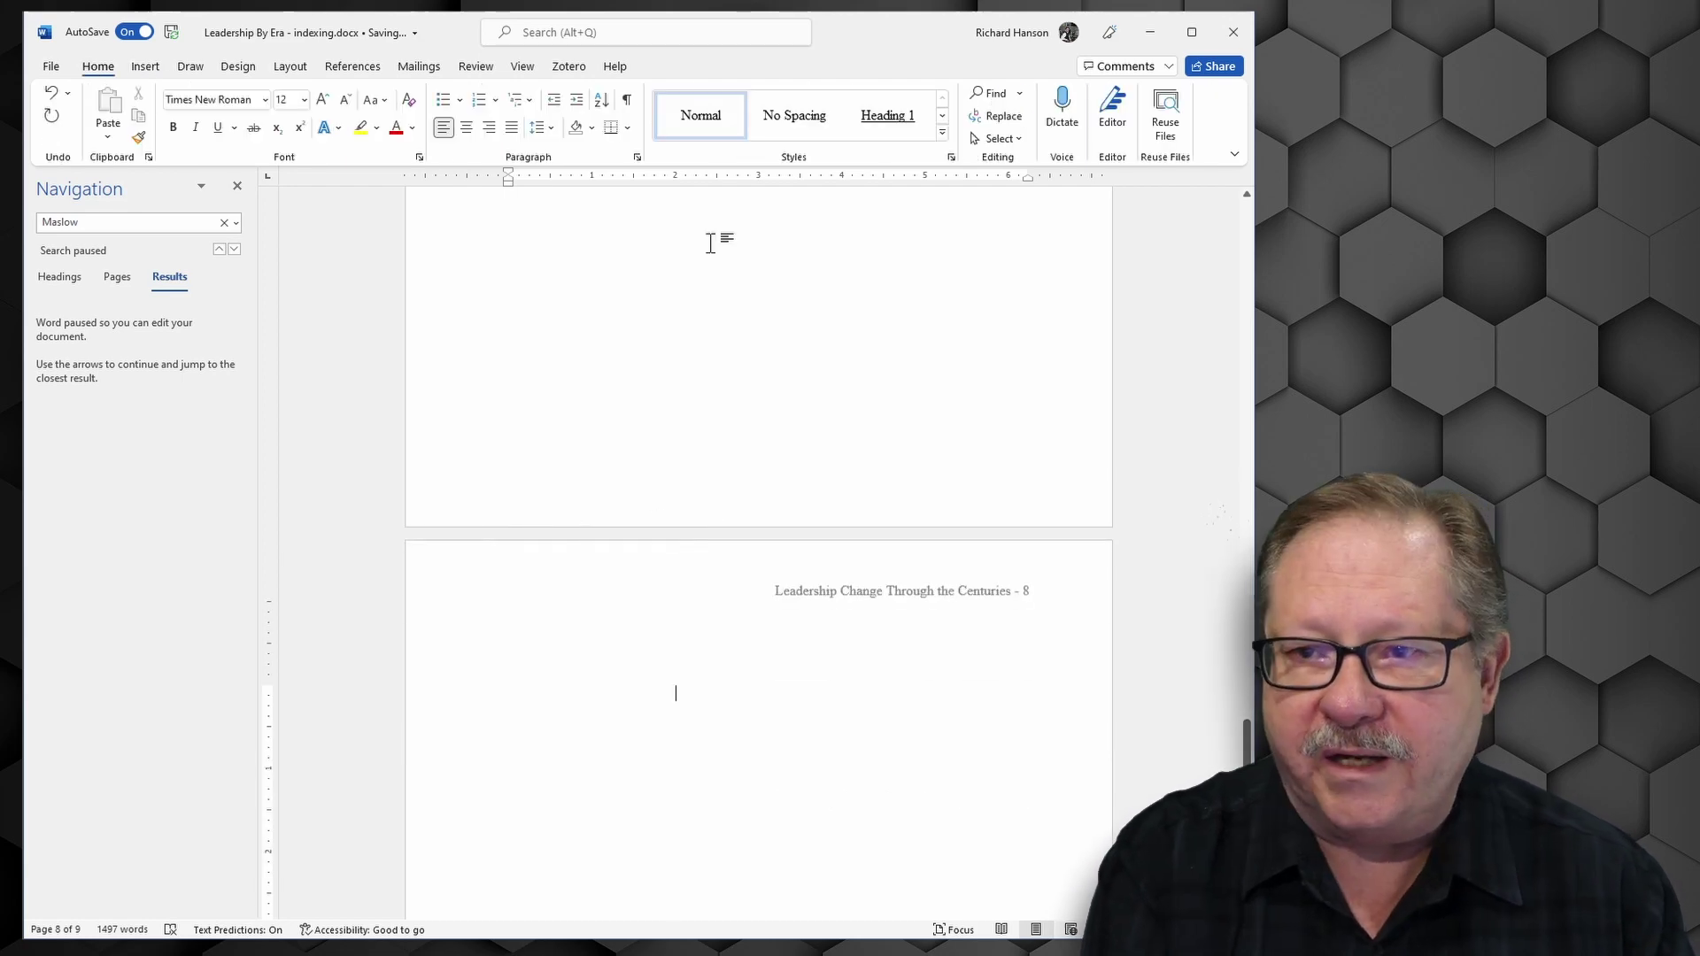
Insert a 2-column index with right-aligned page numbers above the References heading
left_click(358, 67)
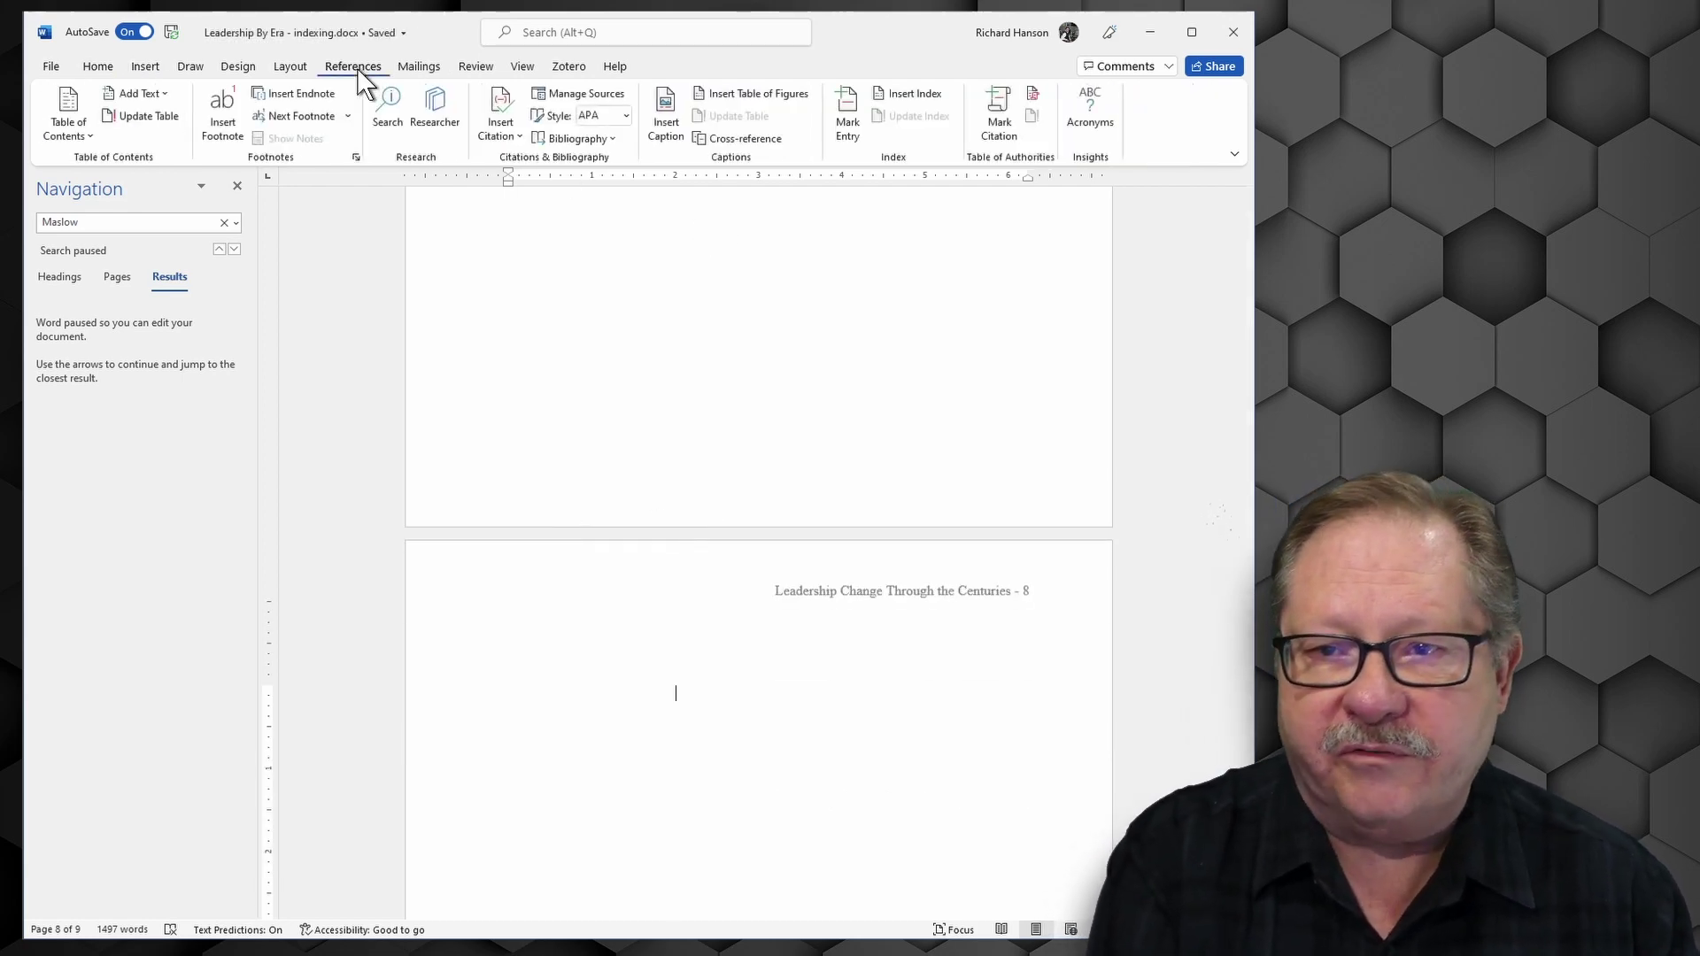
left_click(921, 94)
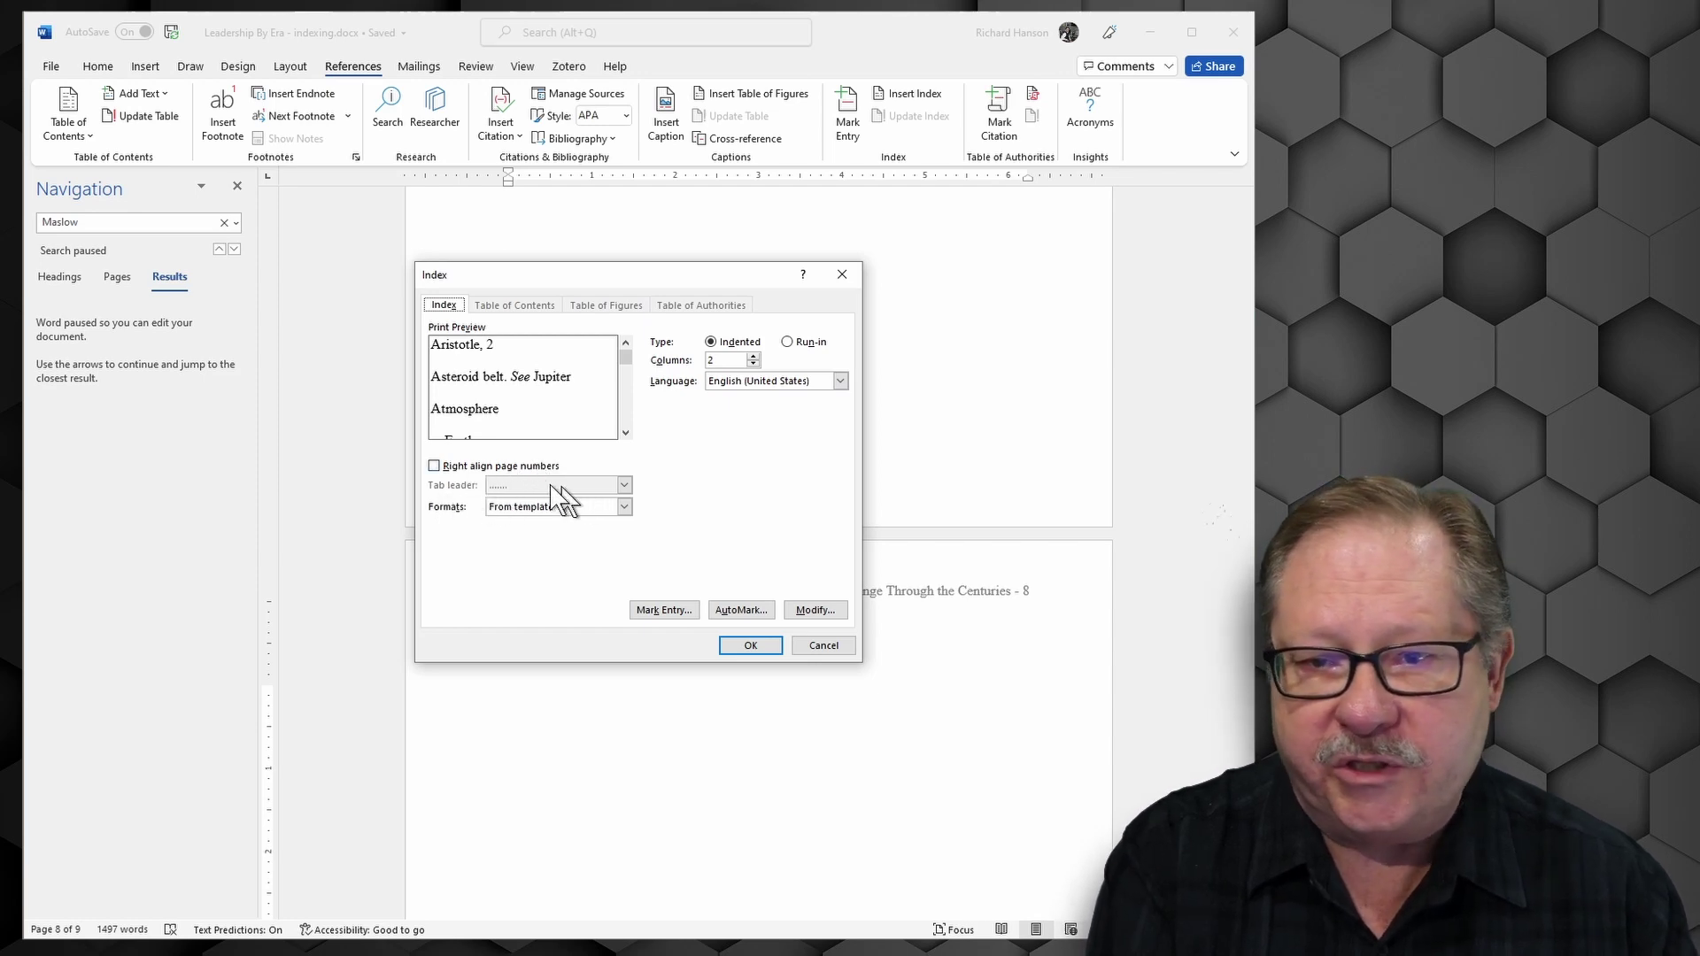
left_click(433, 465)
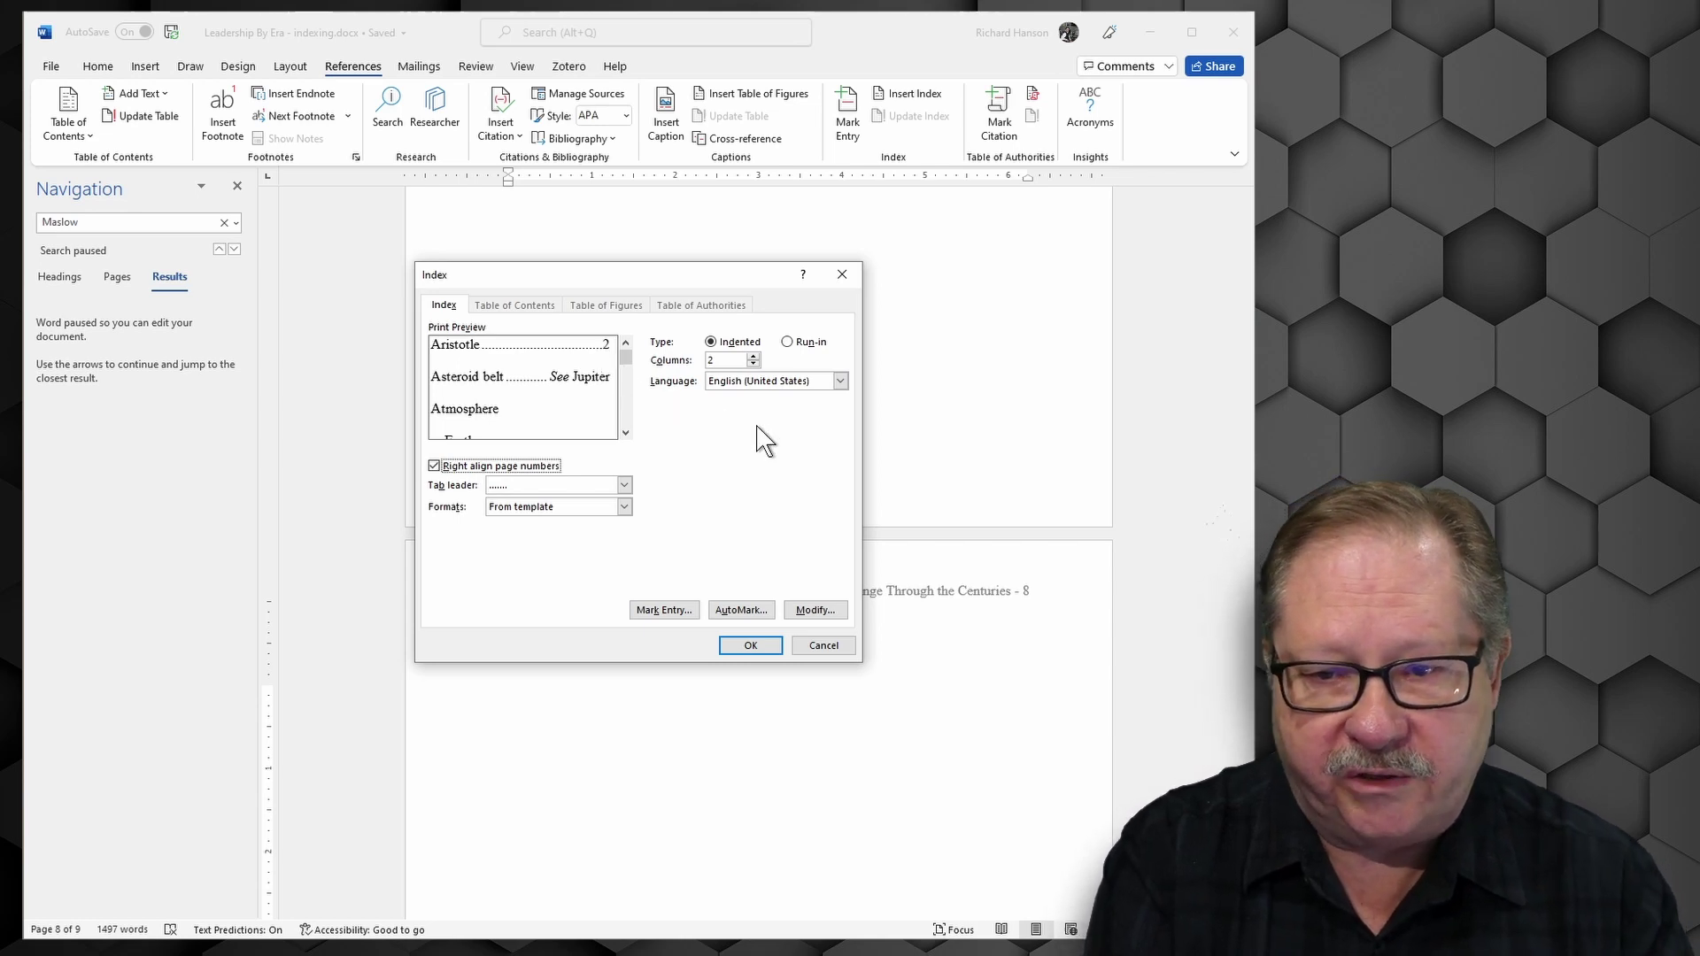
left_click(751, 644)
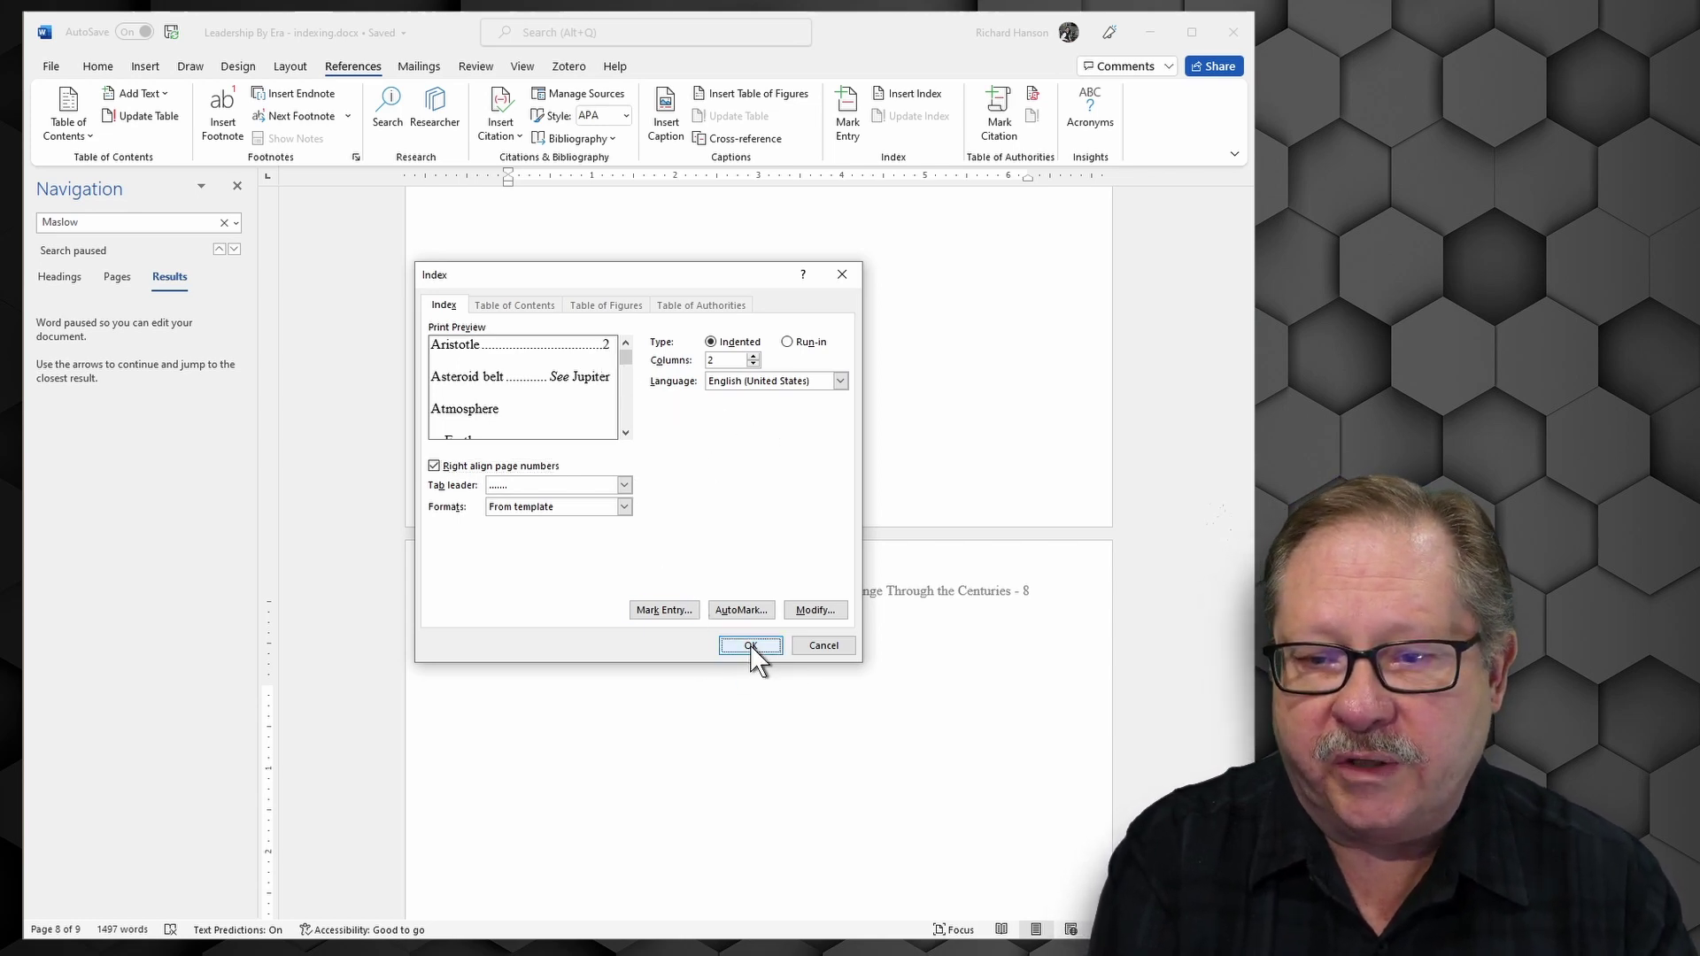
Turn on formatting marks and delete the extra page break above the index
scroll(751, 645, "down", 2)
scroll(763, 633, "down", 3)
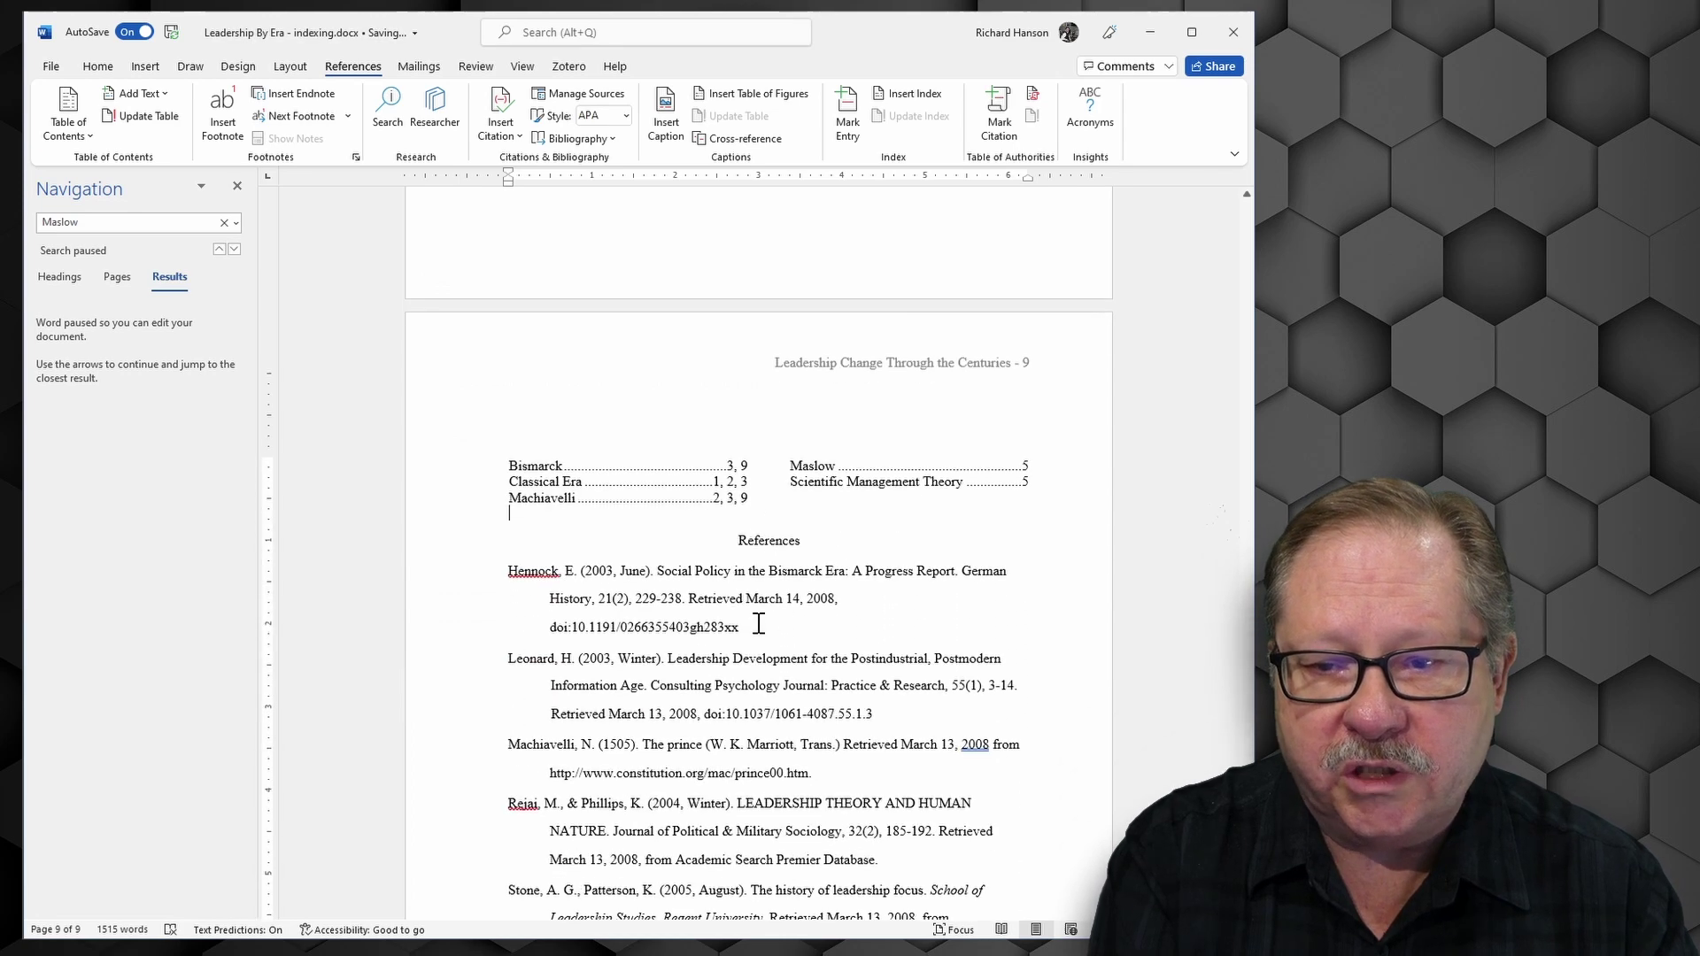
scroll(1075, 586, "up", 3)
scroll(728, 650, "up", 2)
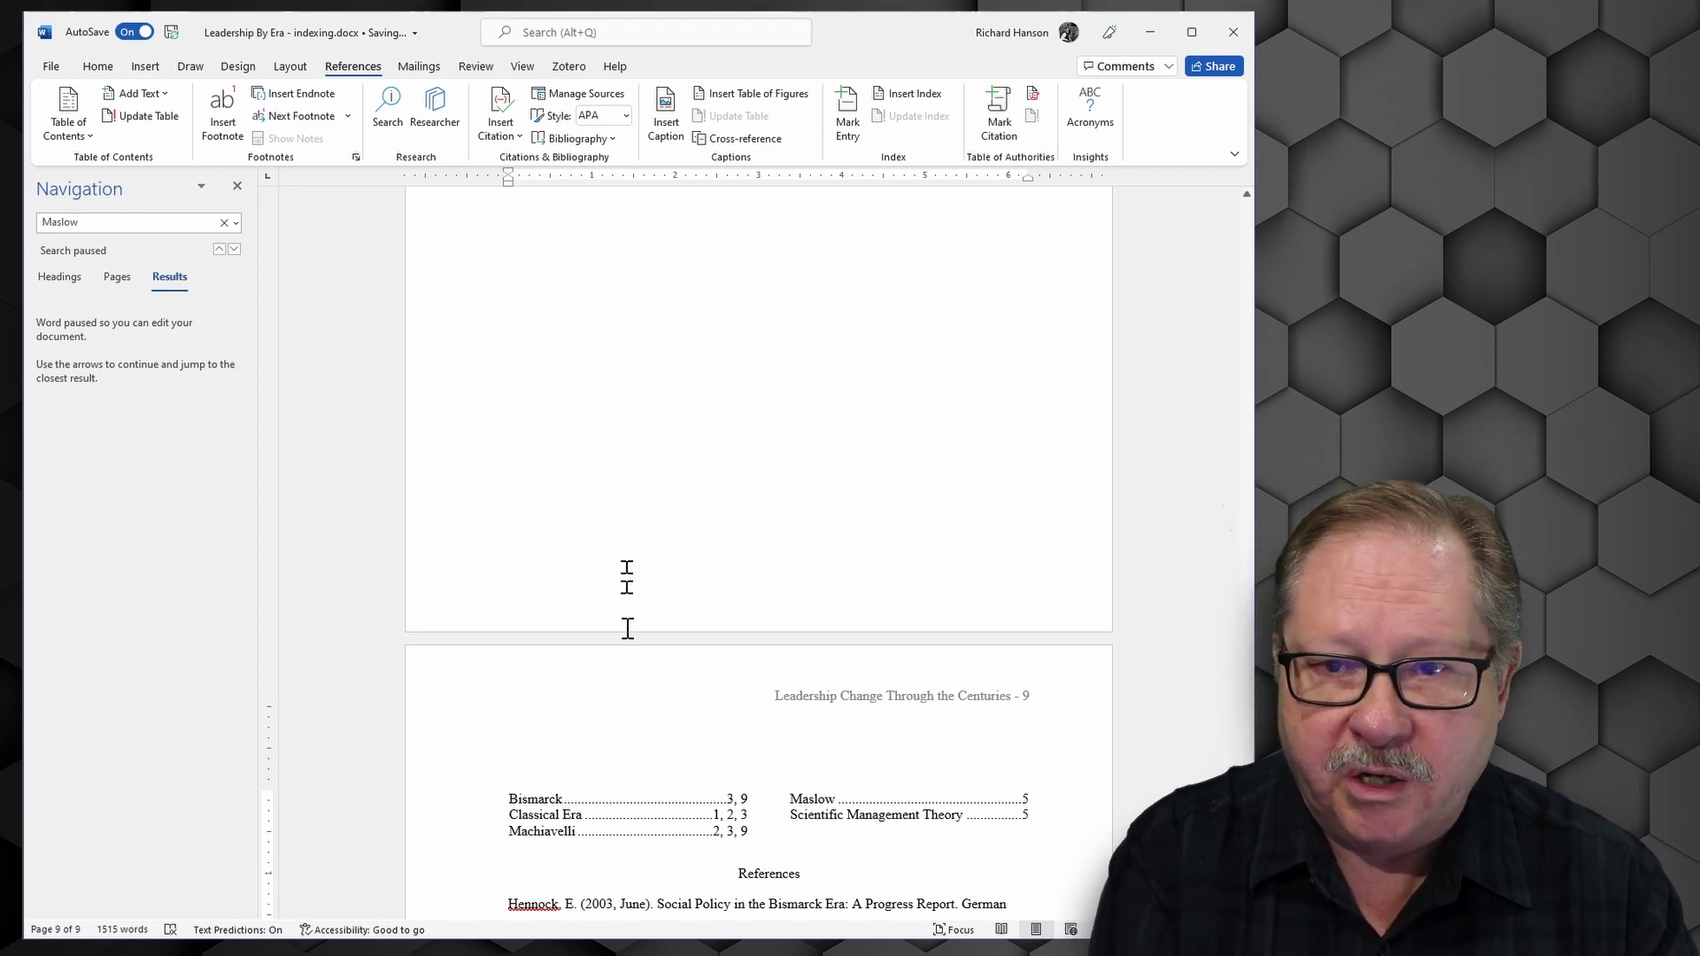
scroll(653, 292, "up", 3)
scroll(733, 303, "up", 3)
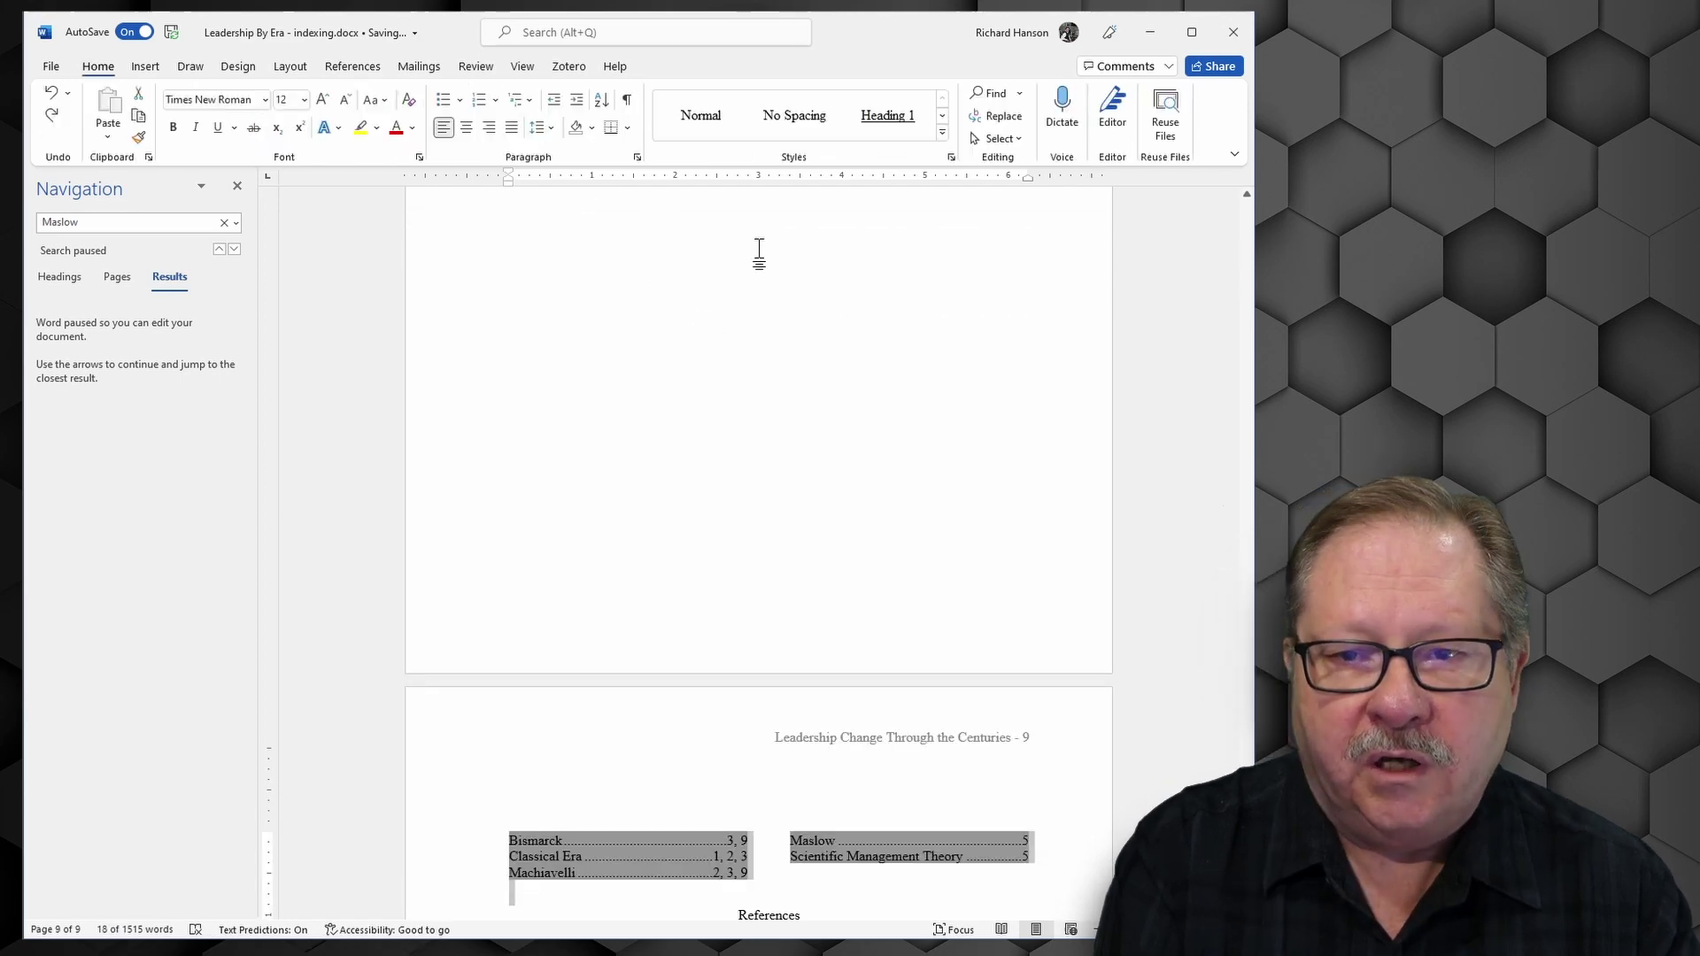
scroll(752, 266, "down", 5)
scroll(654, 379, "up", 1)
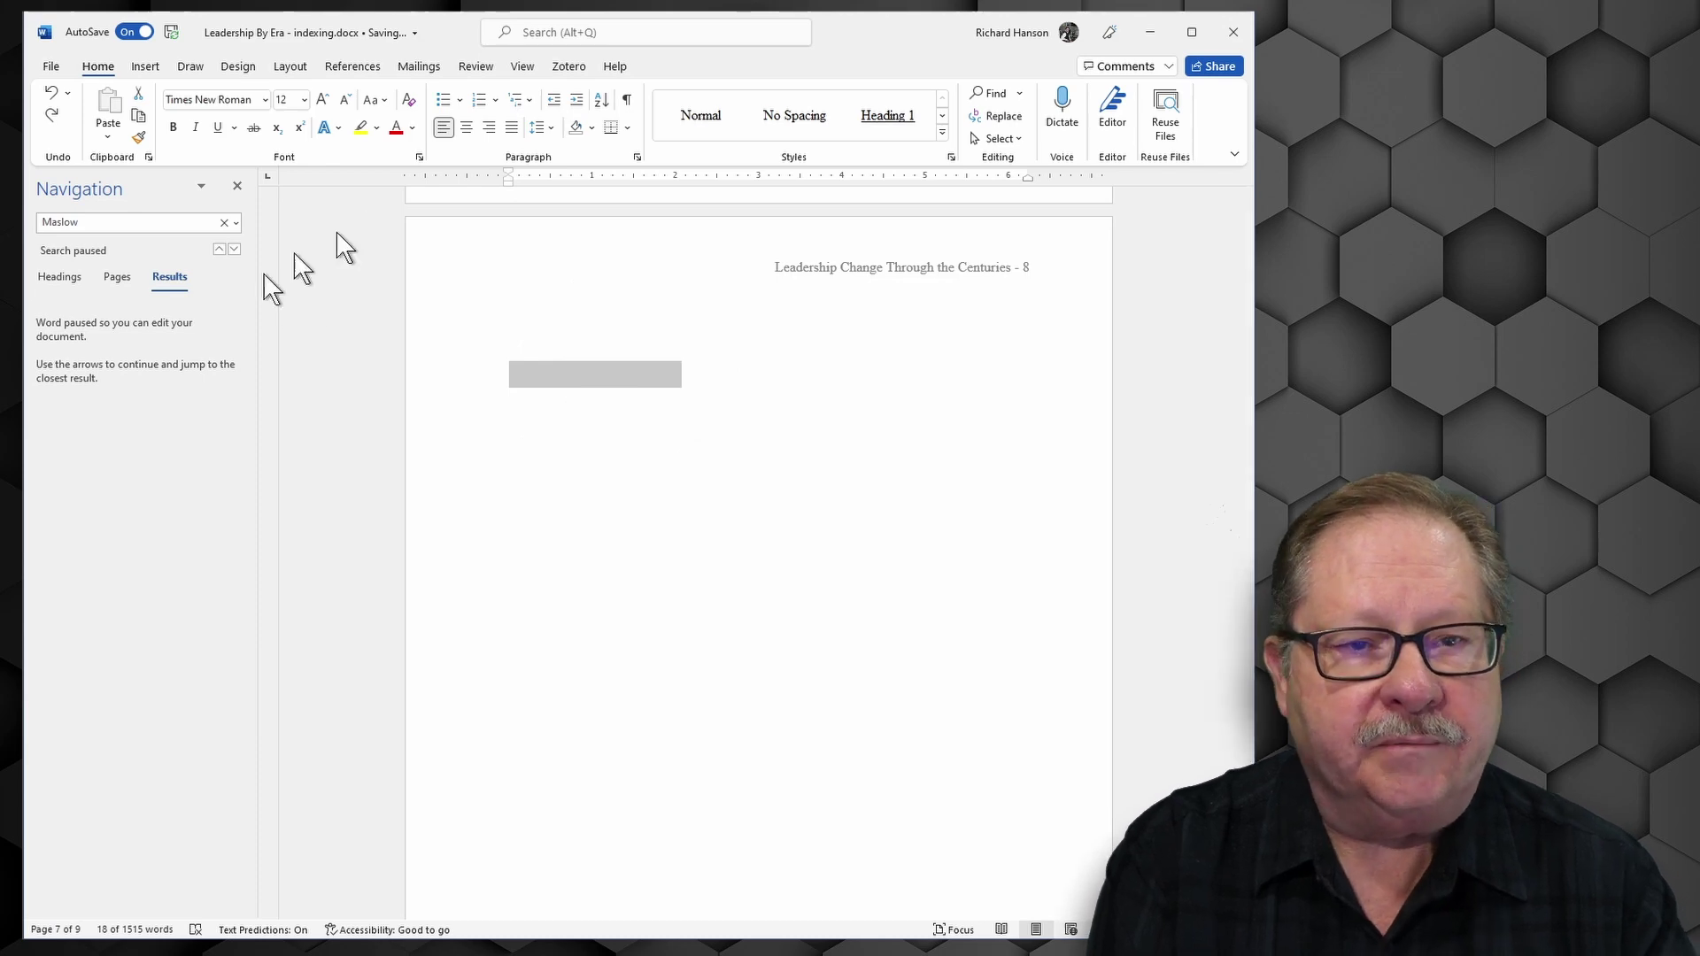
left_click(148, 68)
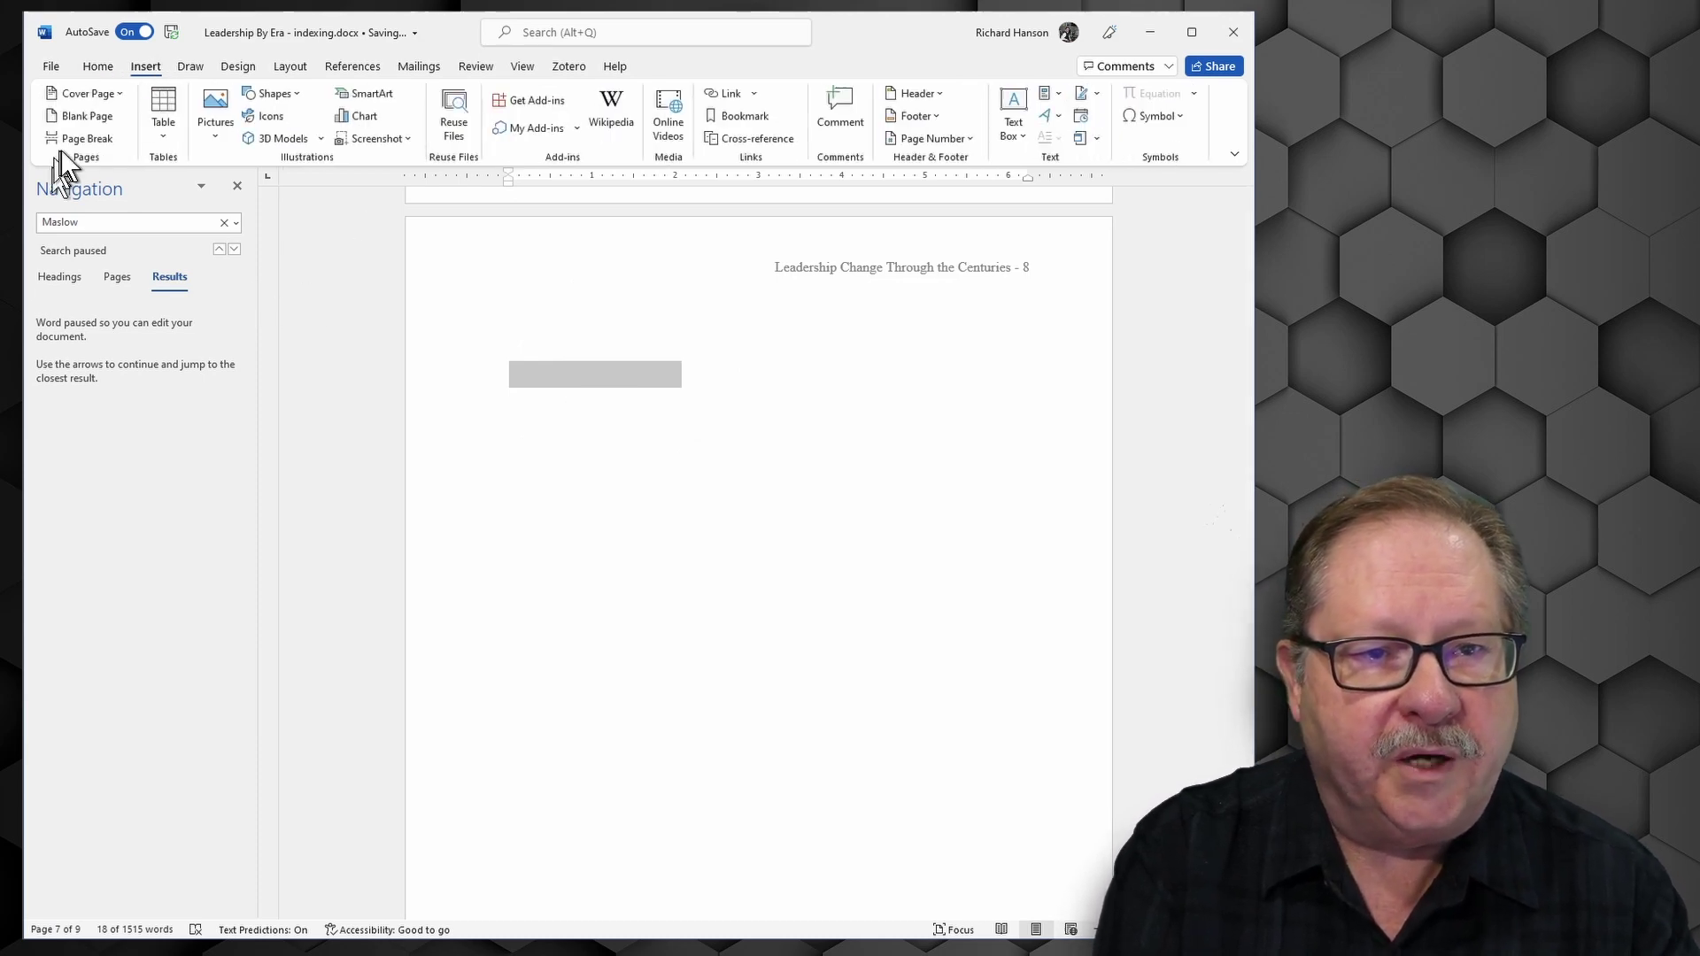
left_click(93, 69)
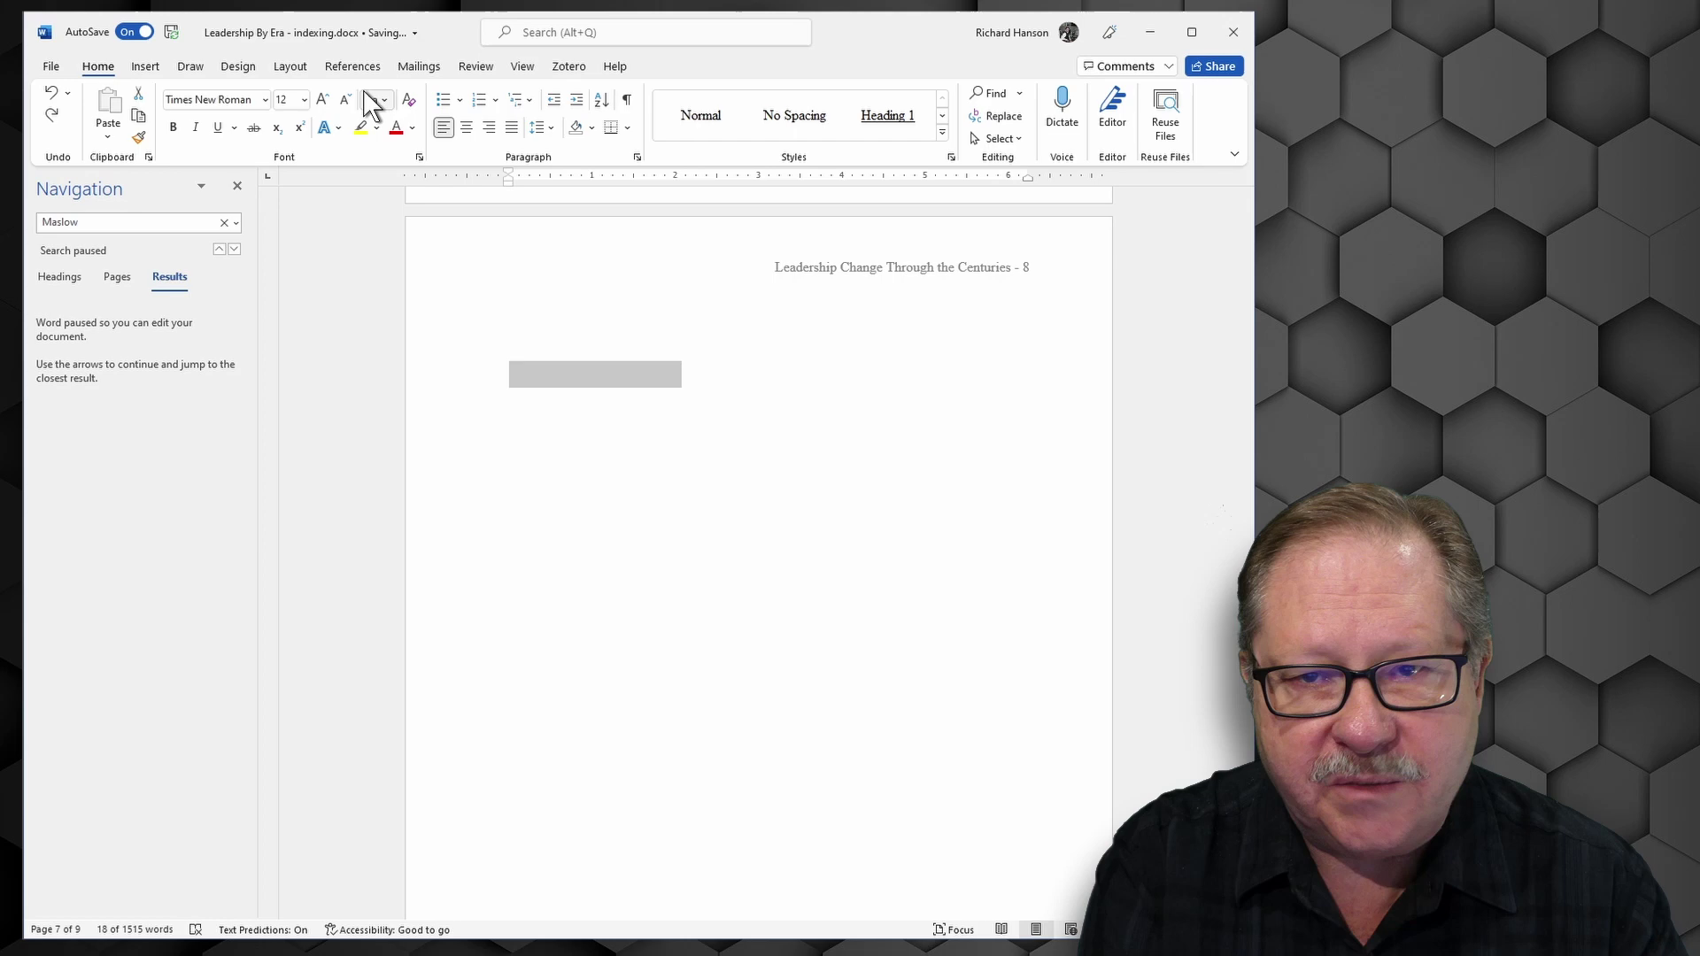
left_click(636, 95)
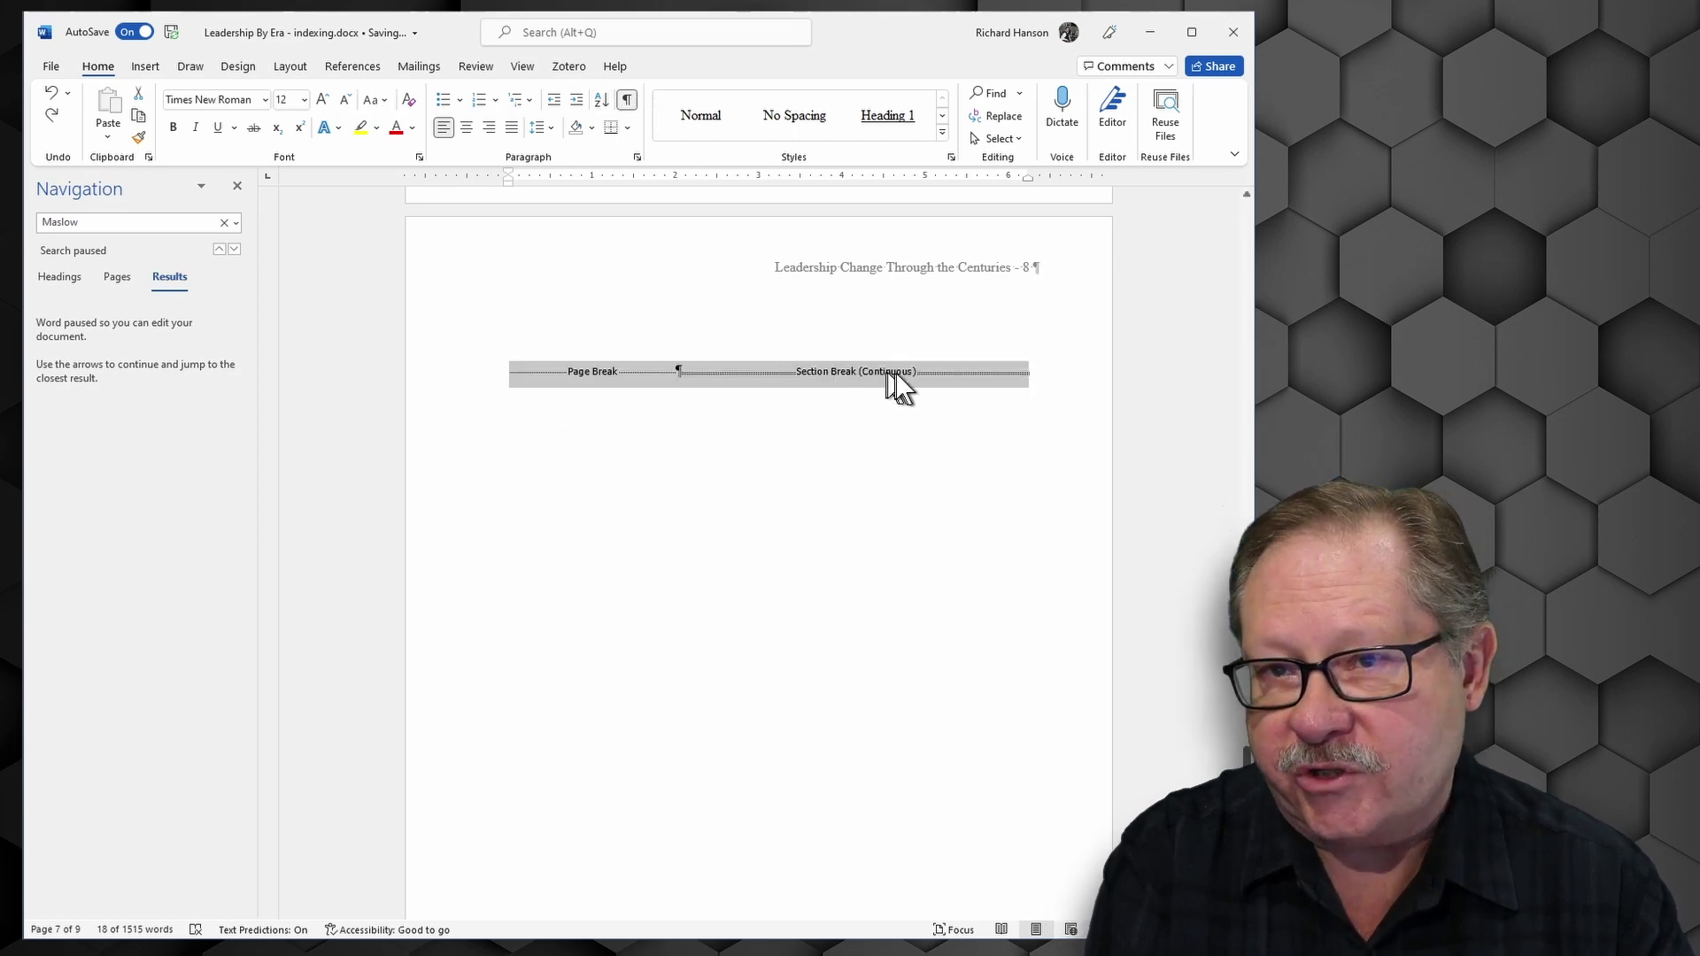
left_click(607, 375)
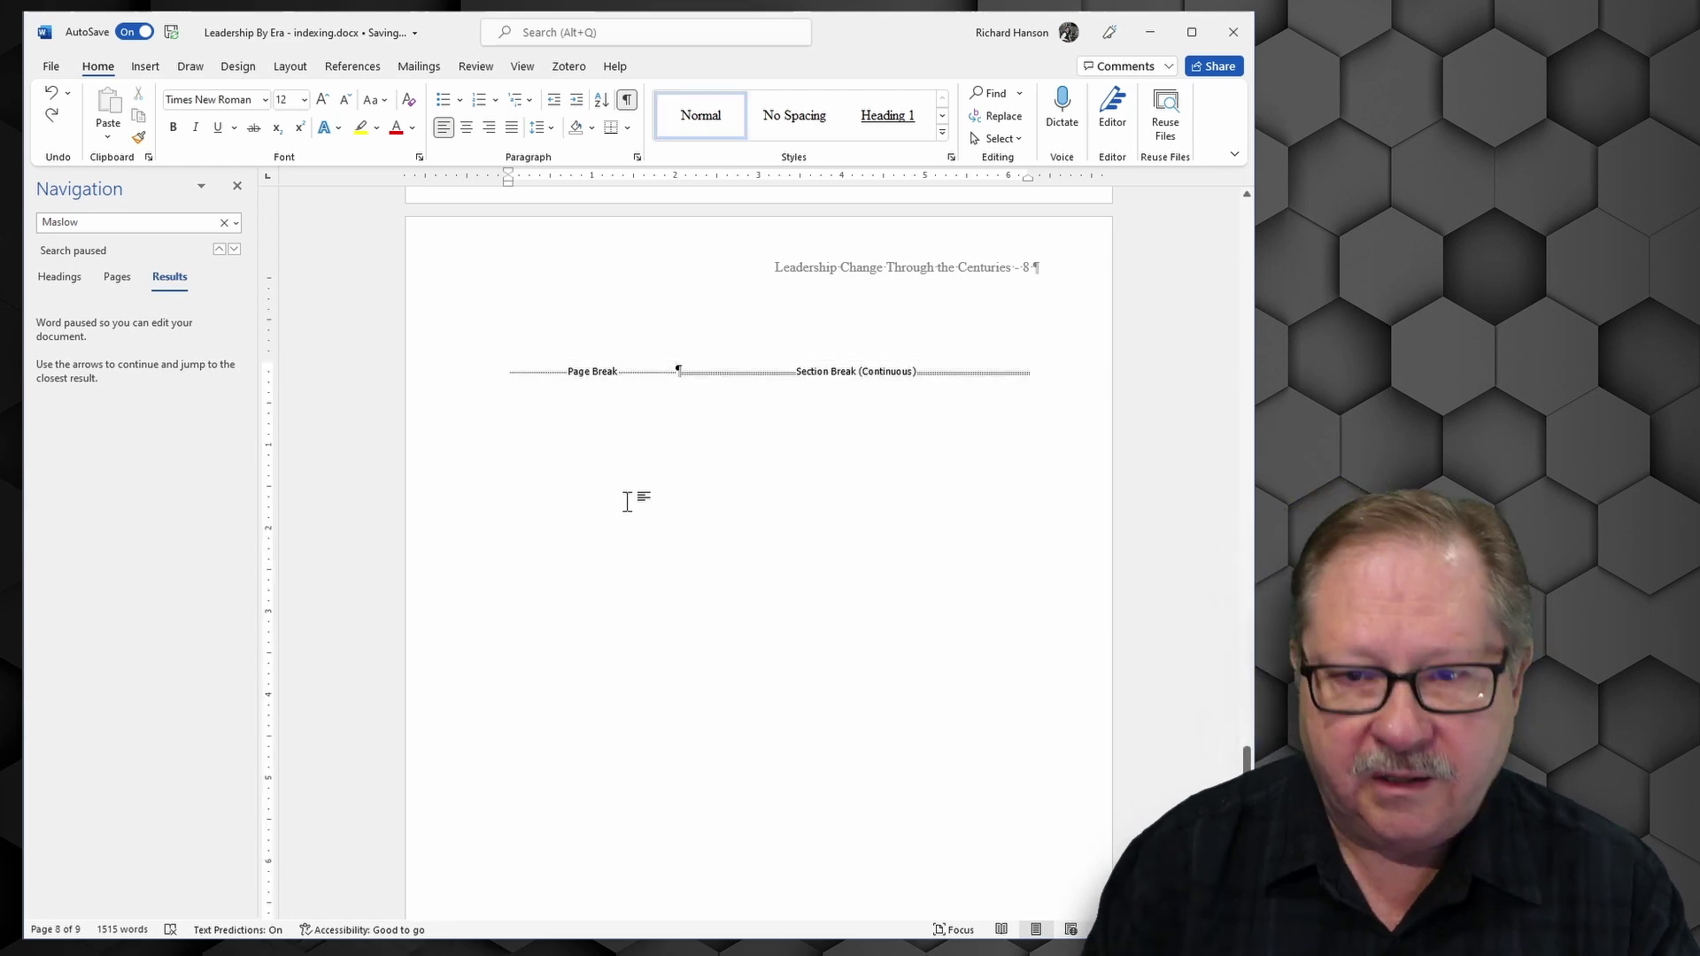
key("Delete")
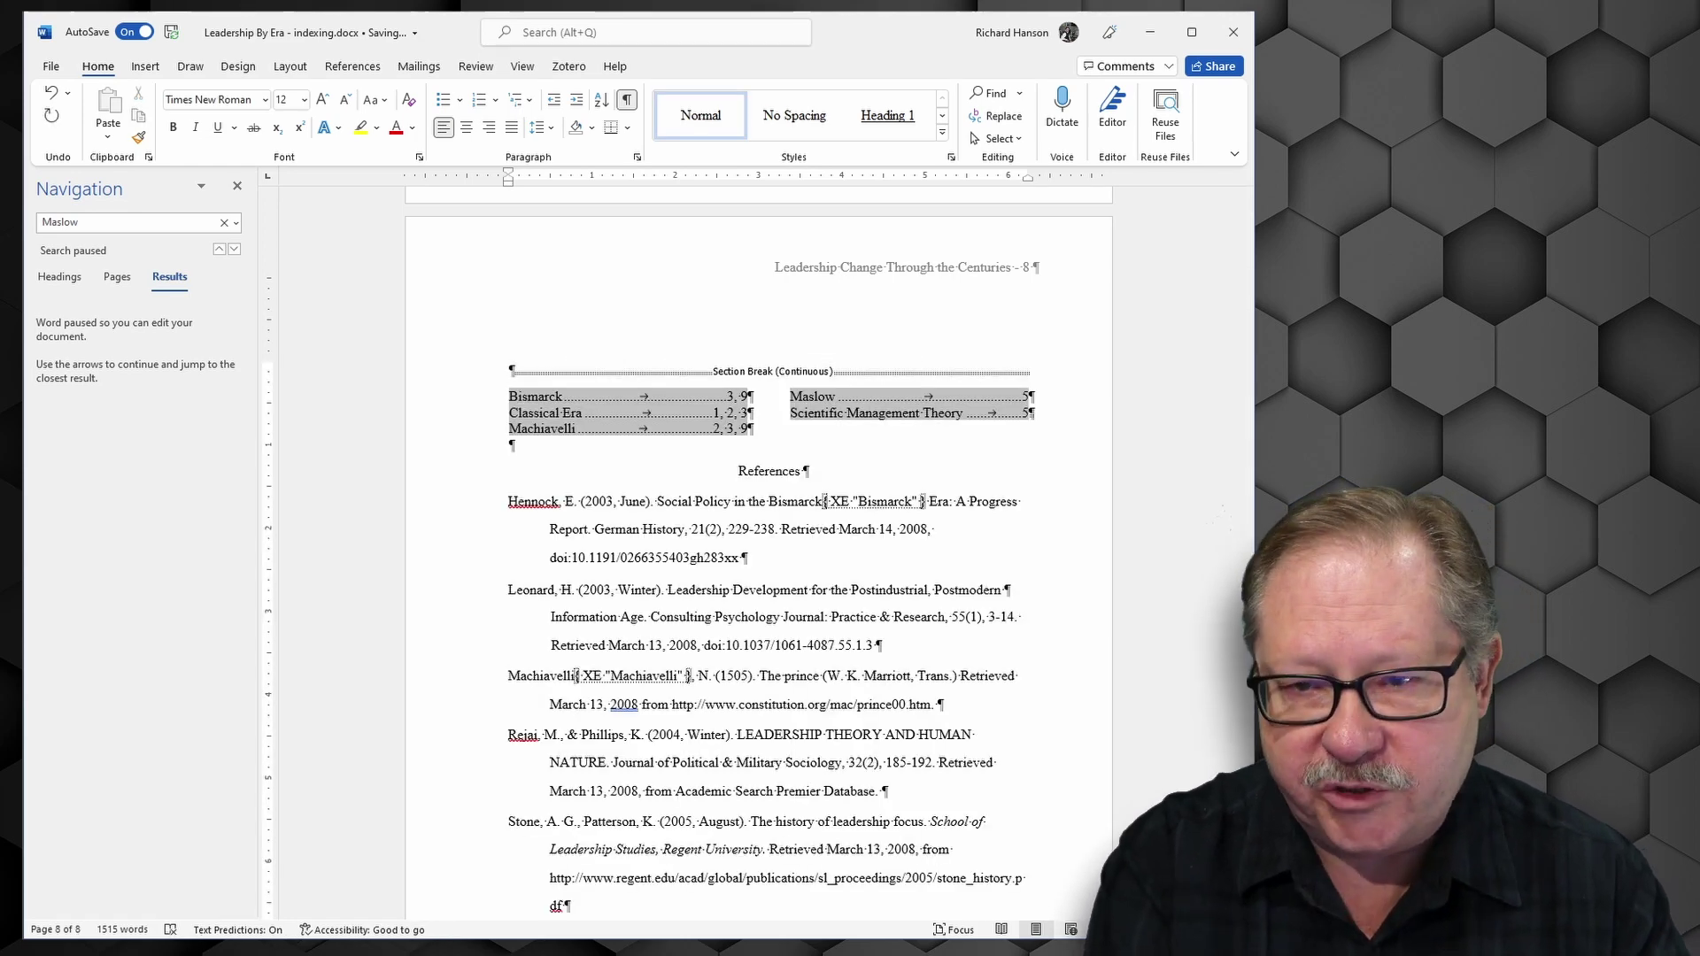
Insert a page break after the index so References starts on the next page
left_click(489, 470)
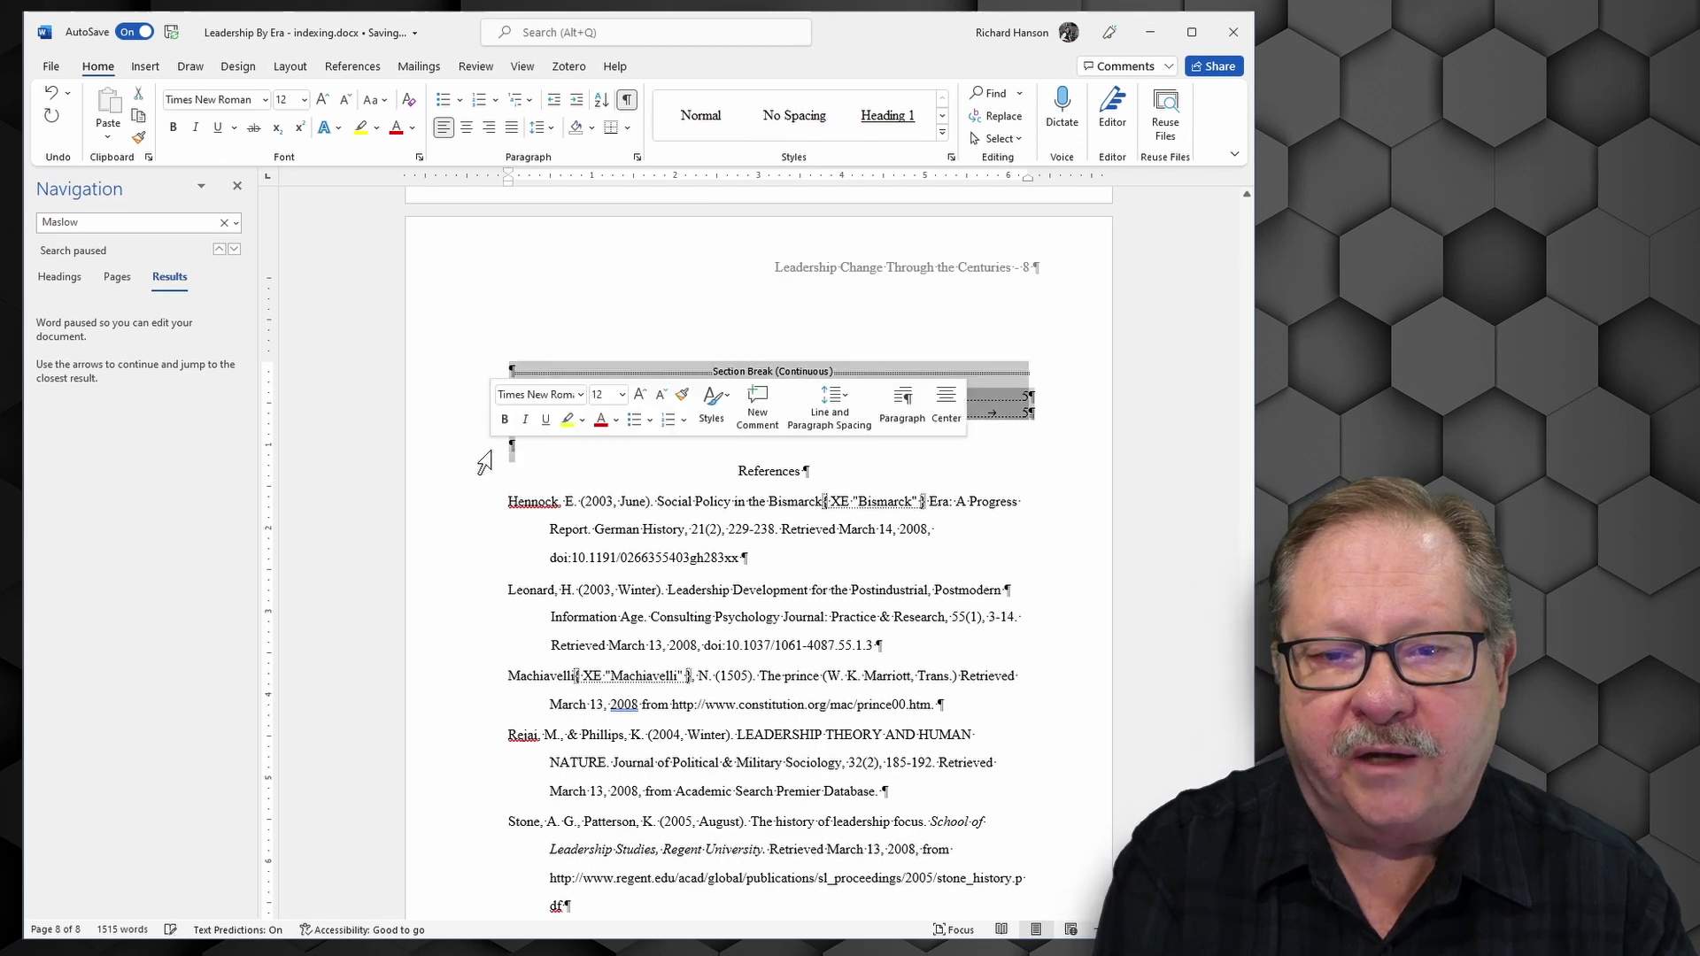
left_click(519, 454)
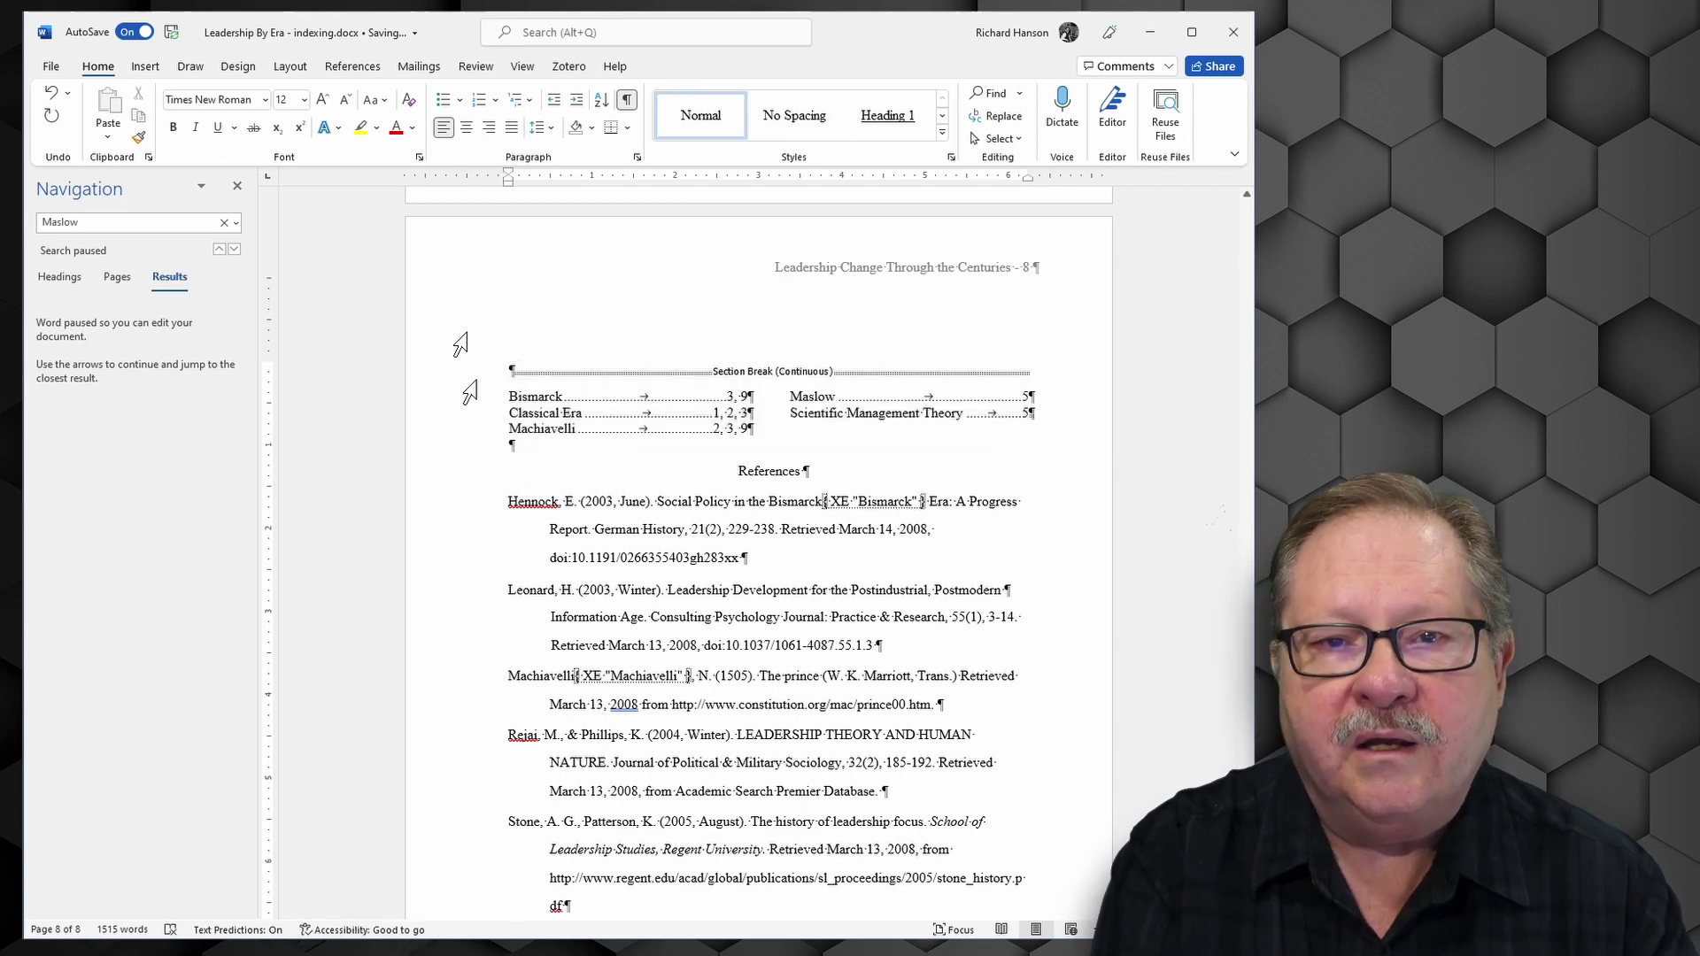
left_click(145, 66)
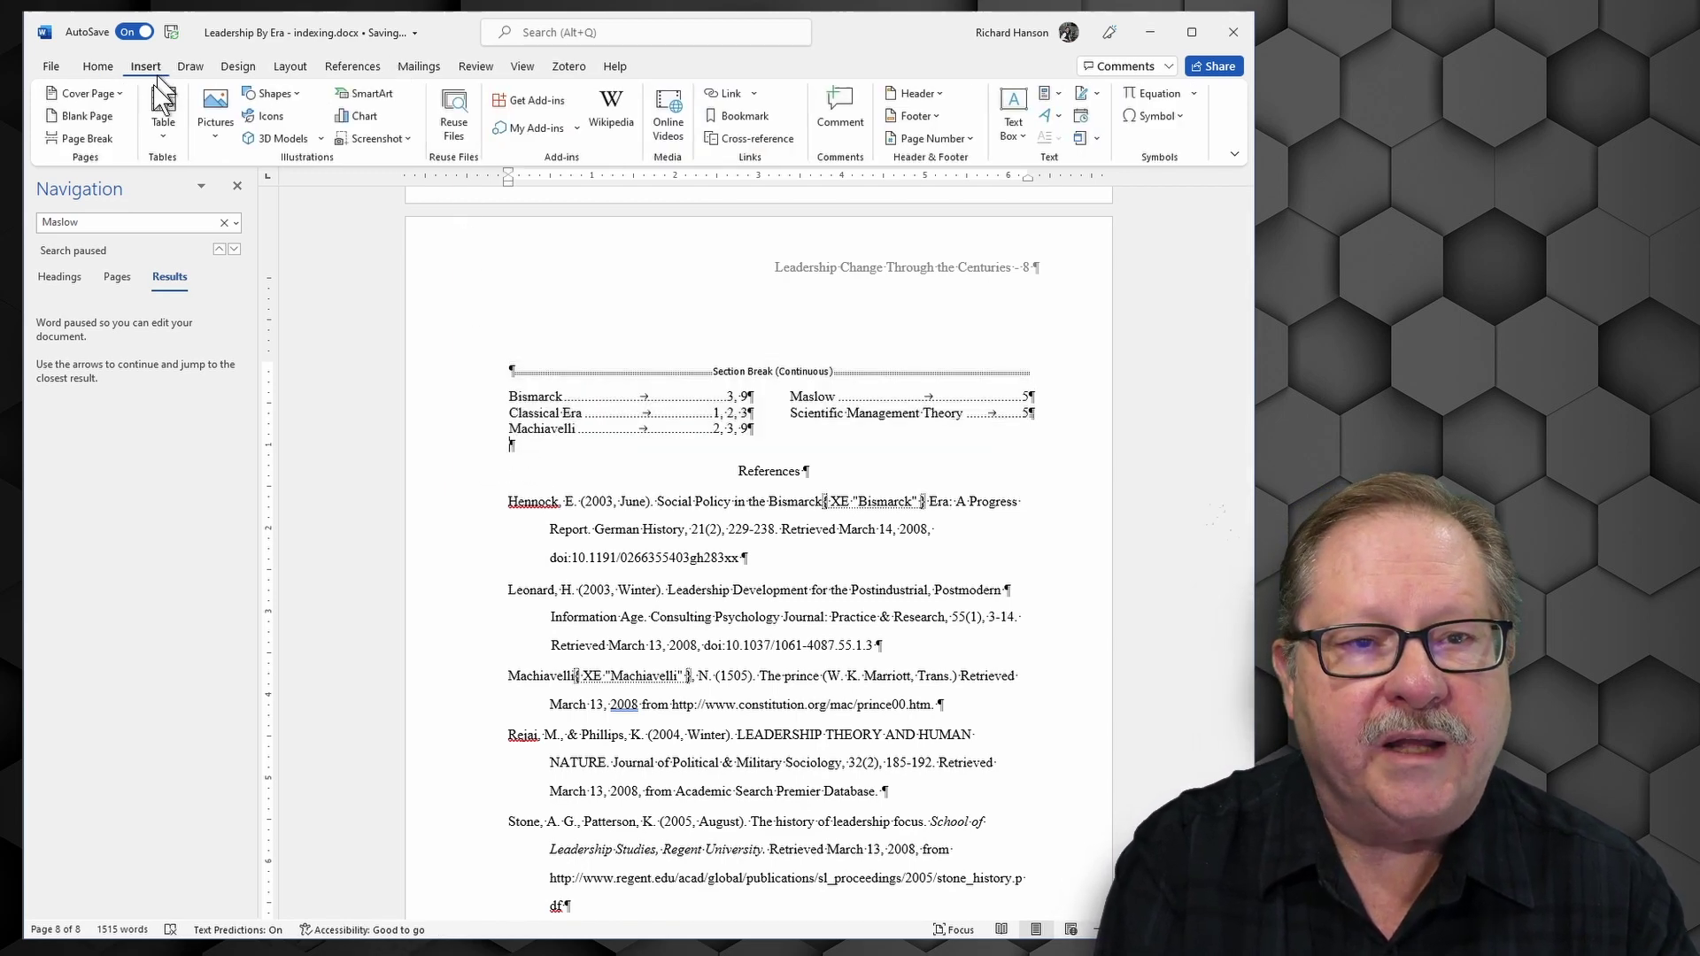
left_click(83, 139)
scroll(588, 494, "up", 5)
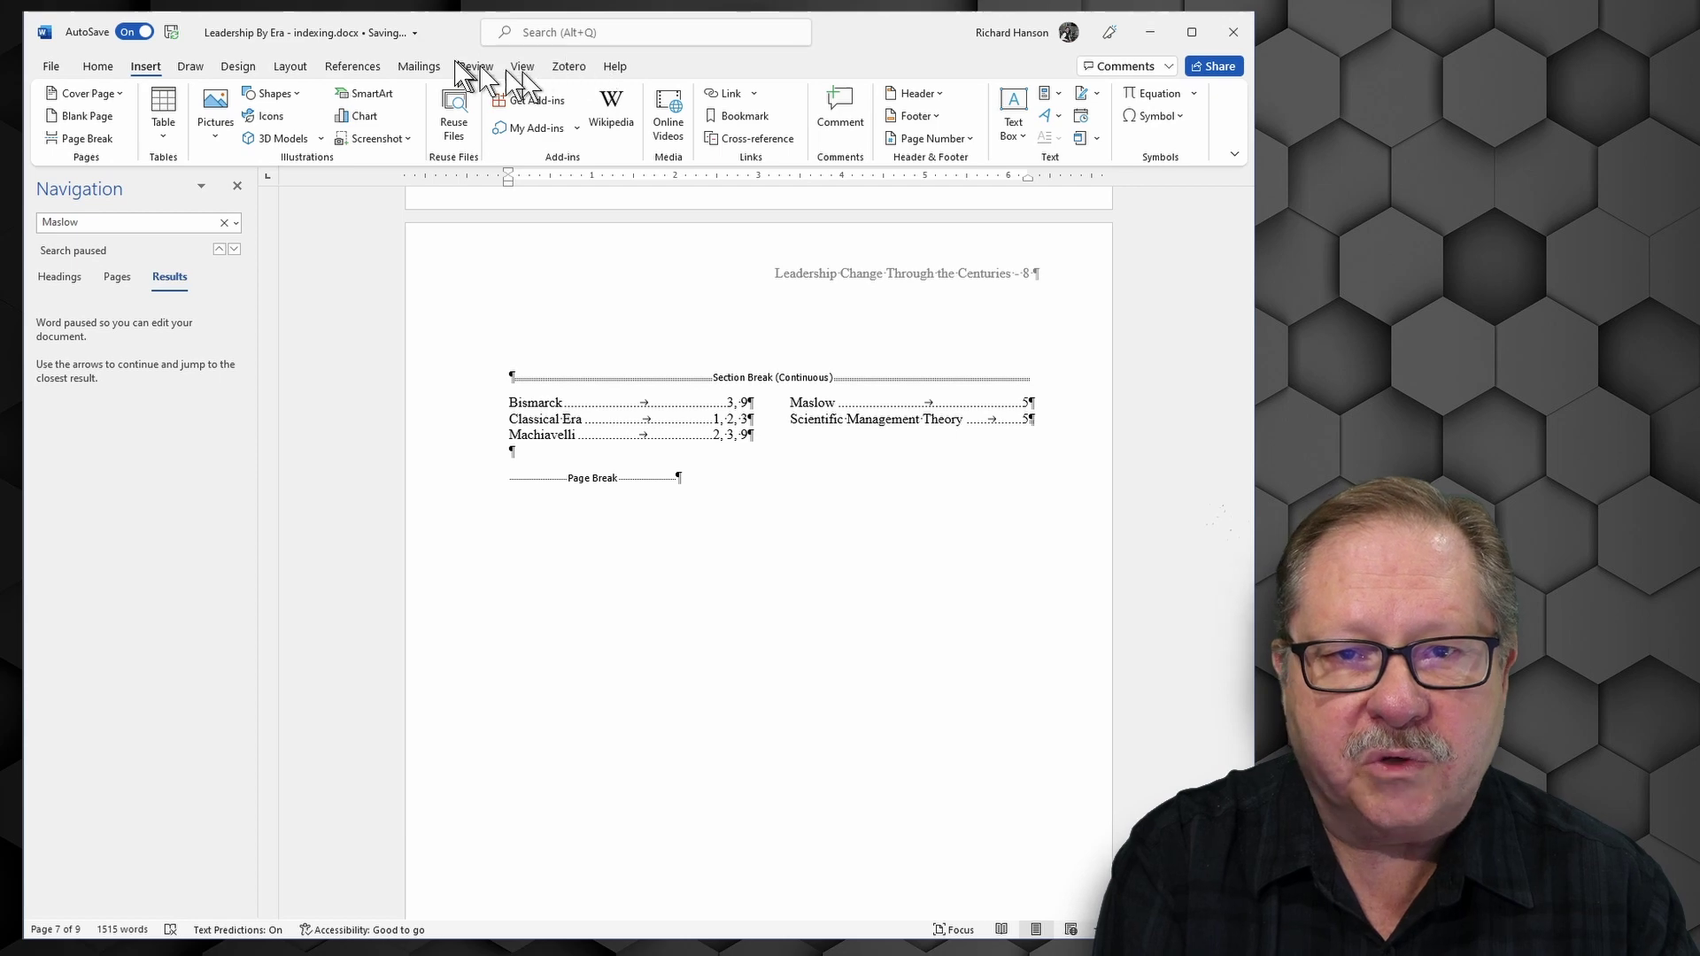
left_click(370, 66)
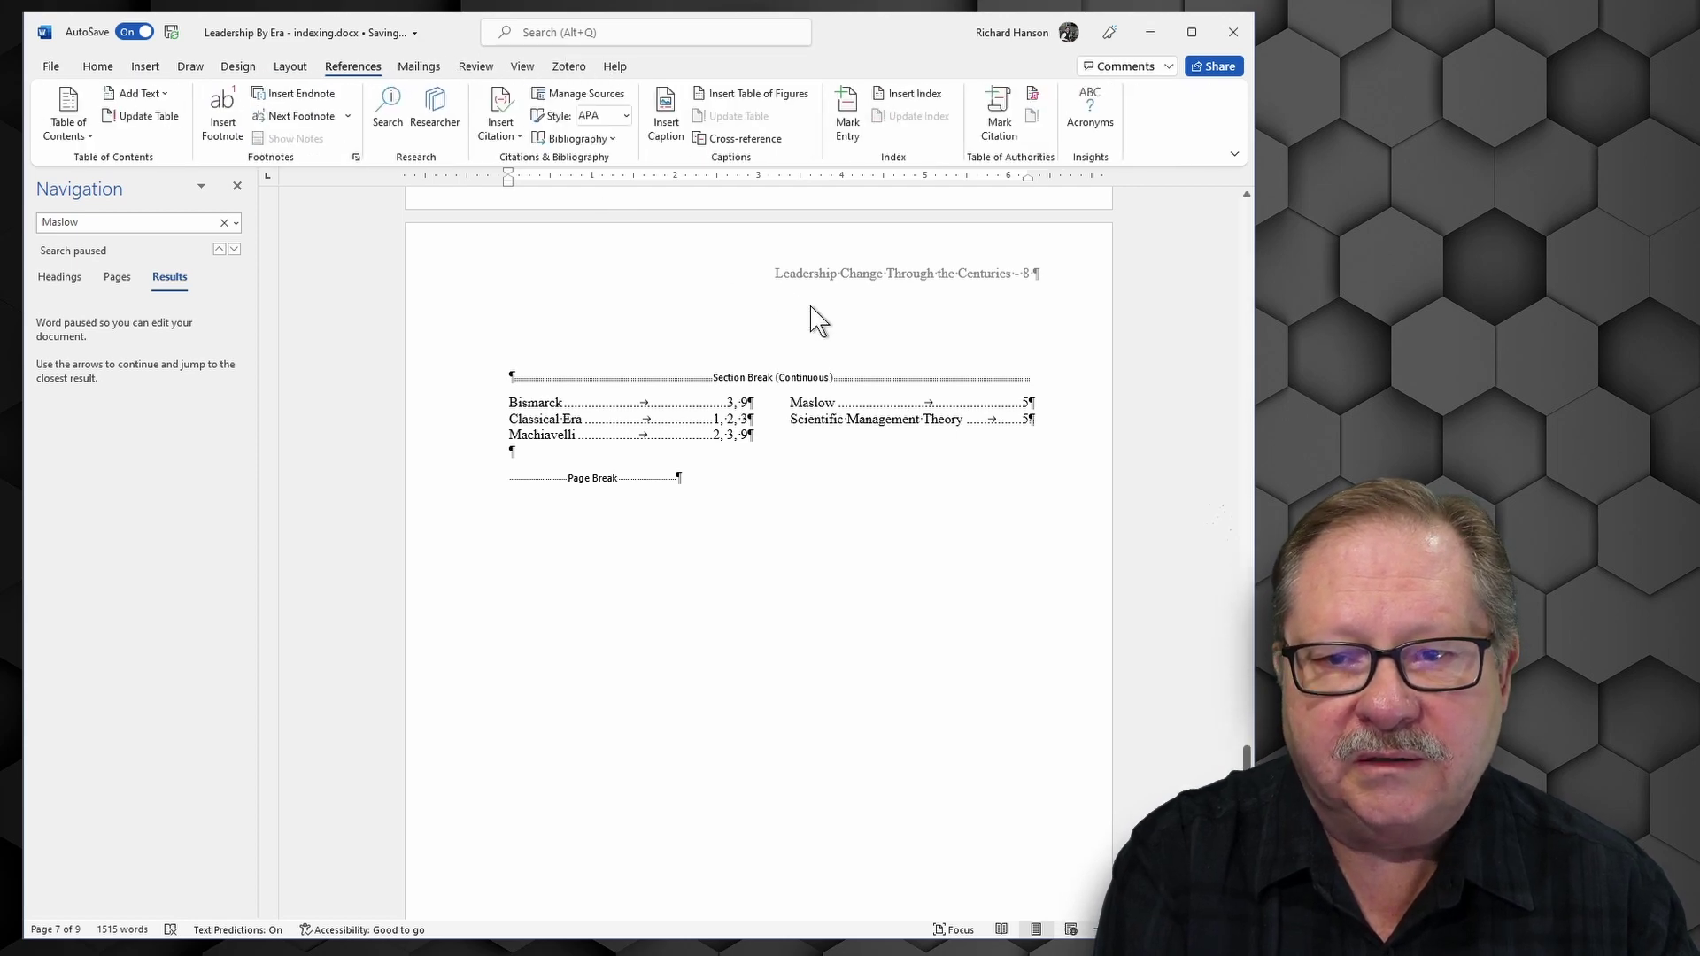
Turn off Show/Hide ¶ formatting marks and check the clean index on page 8
left_click(96, 66)
left_click(626, 99)
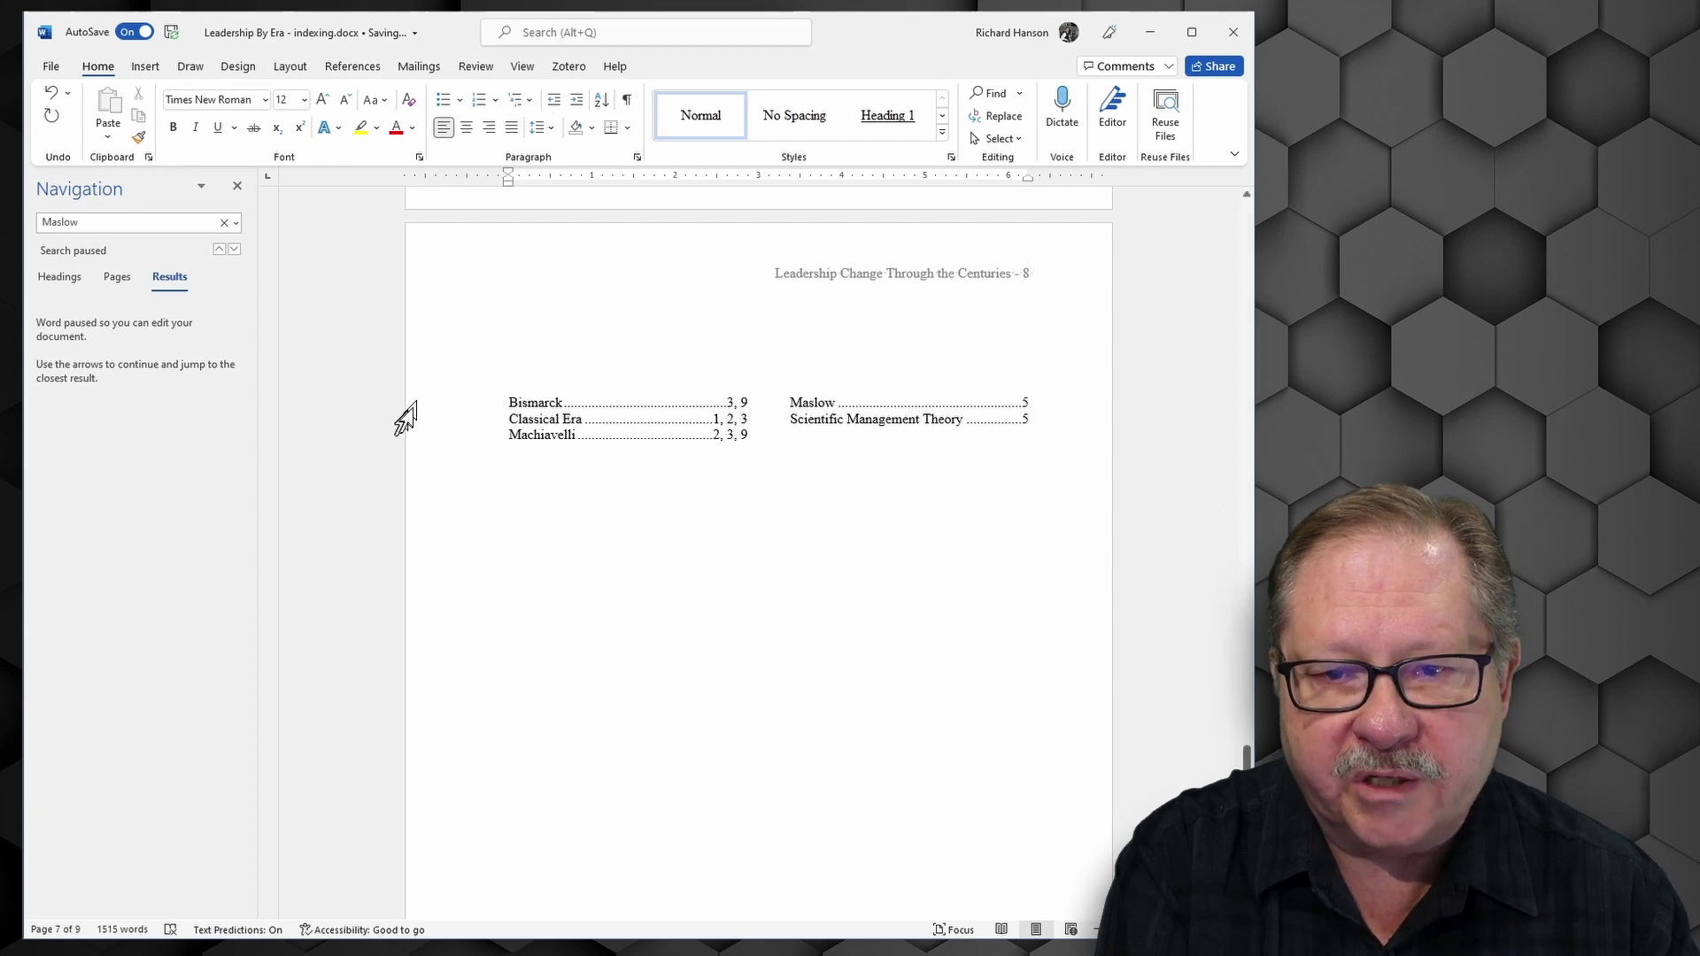
scroll(409, 412, "down", 2)
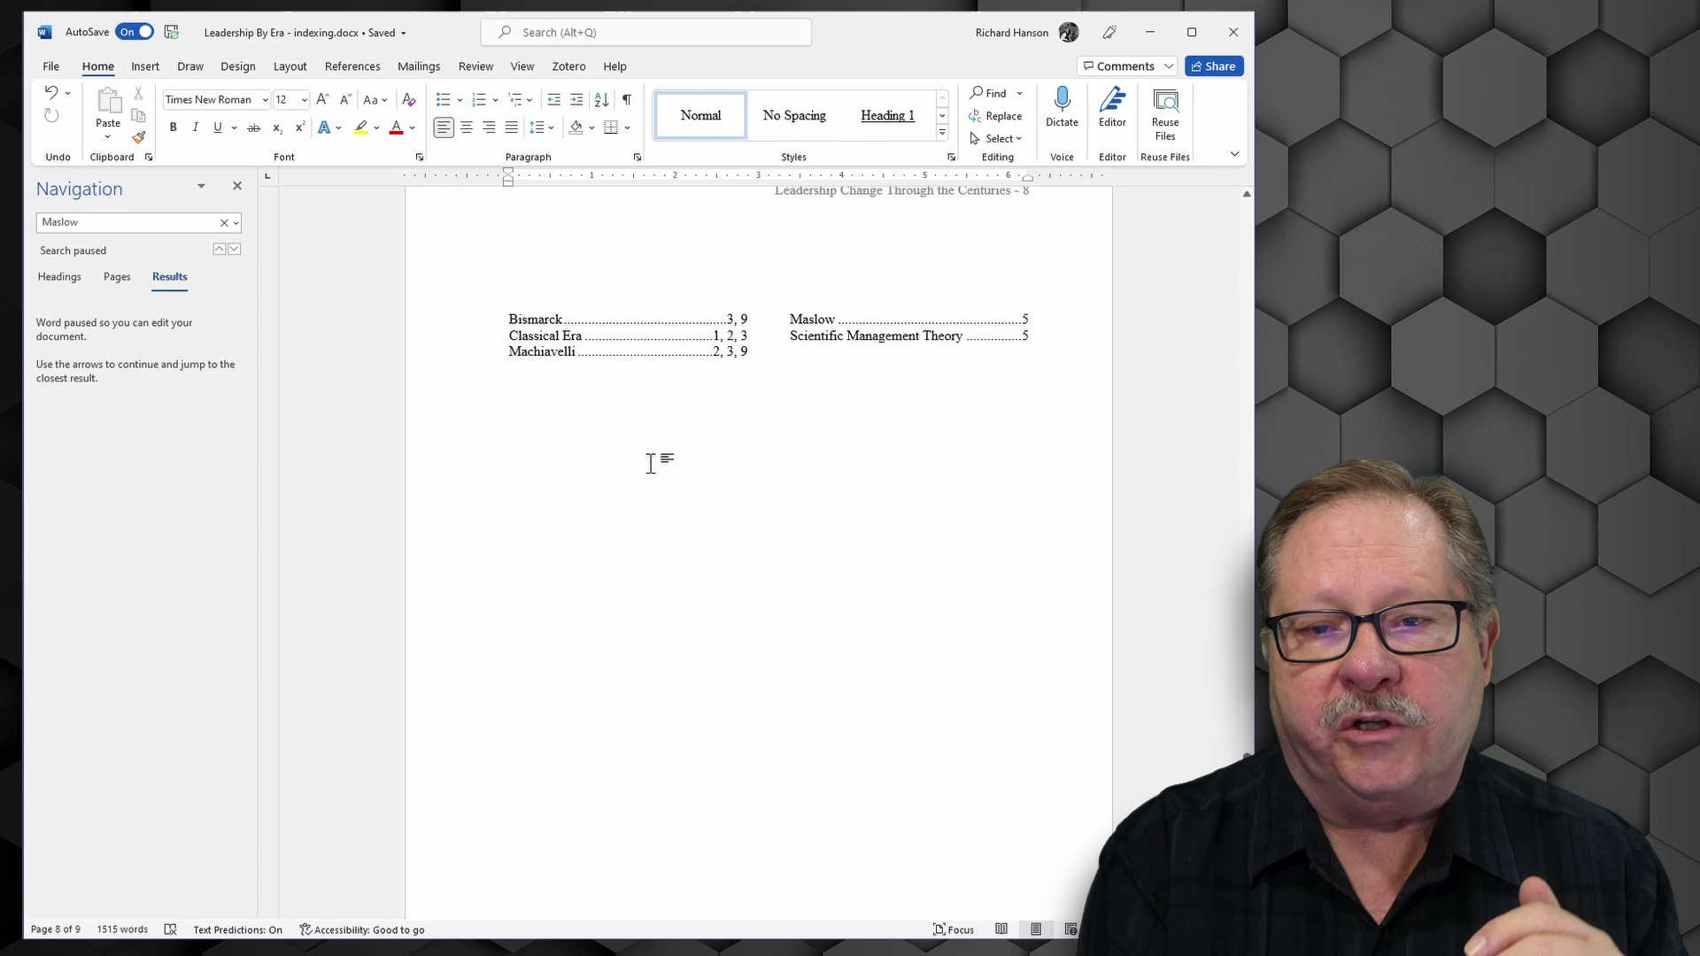
Run Update Field on the index so its five entries show current page numbers
right_click(615, 345)
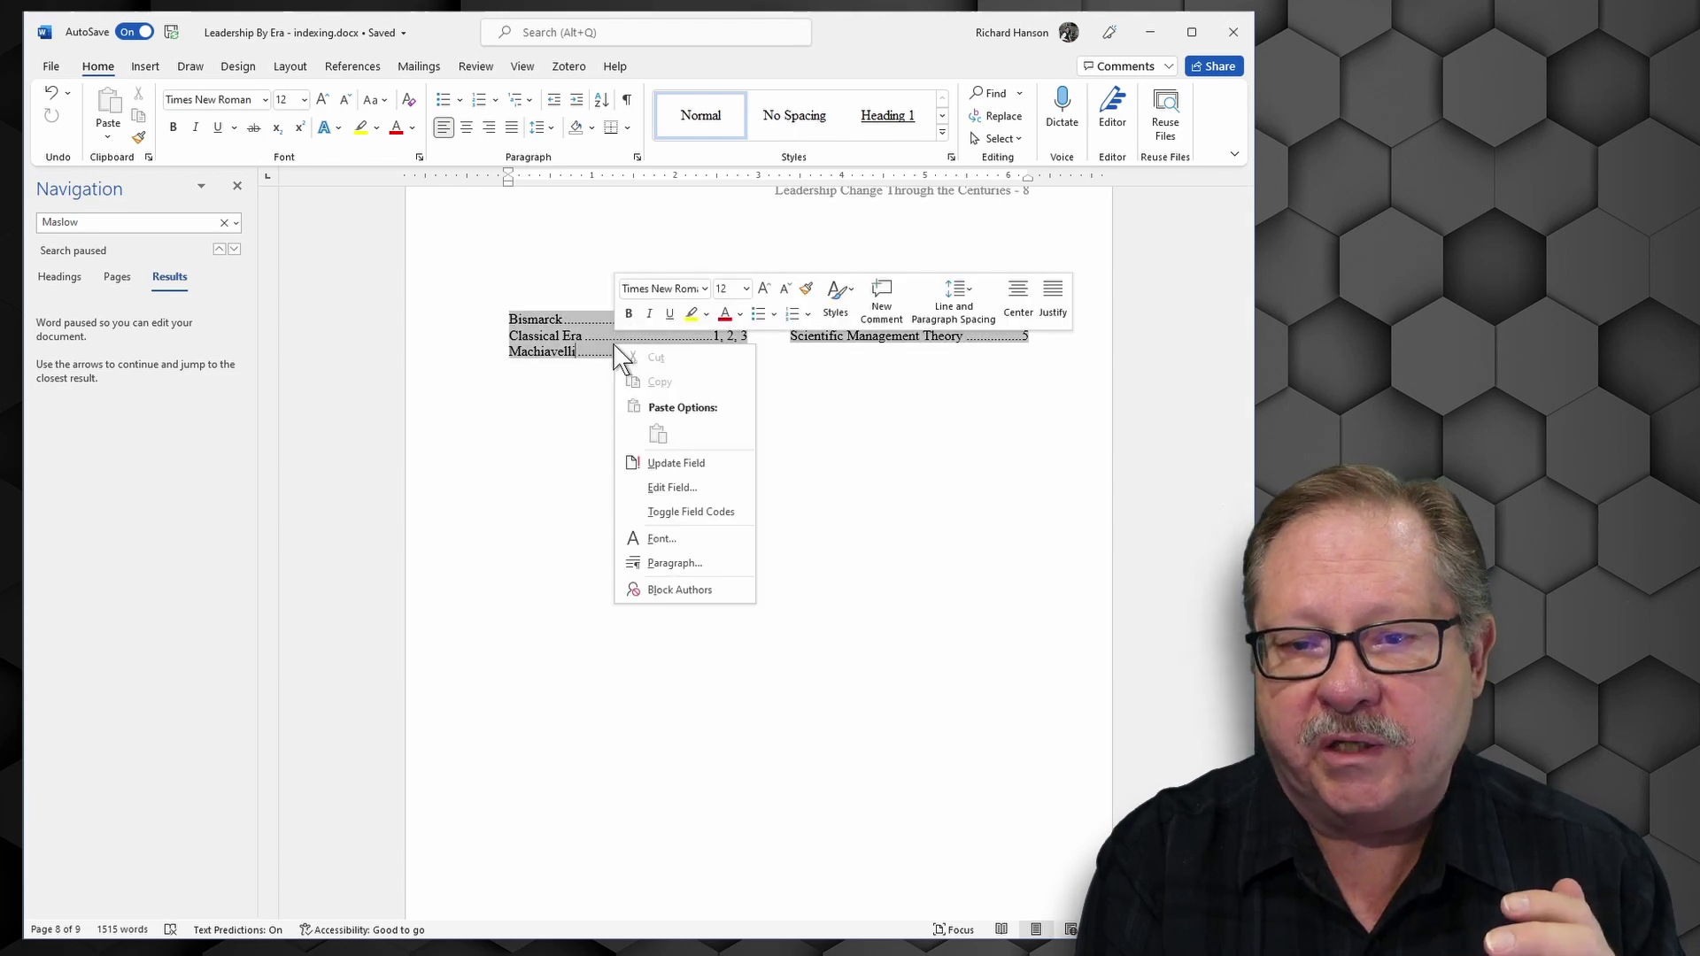
left_click(679, 463)
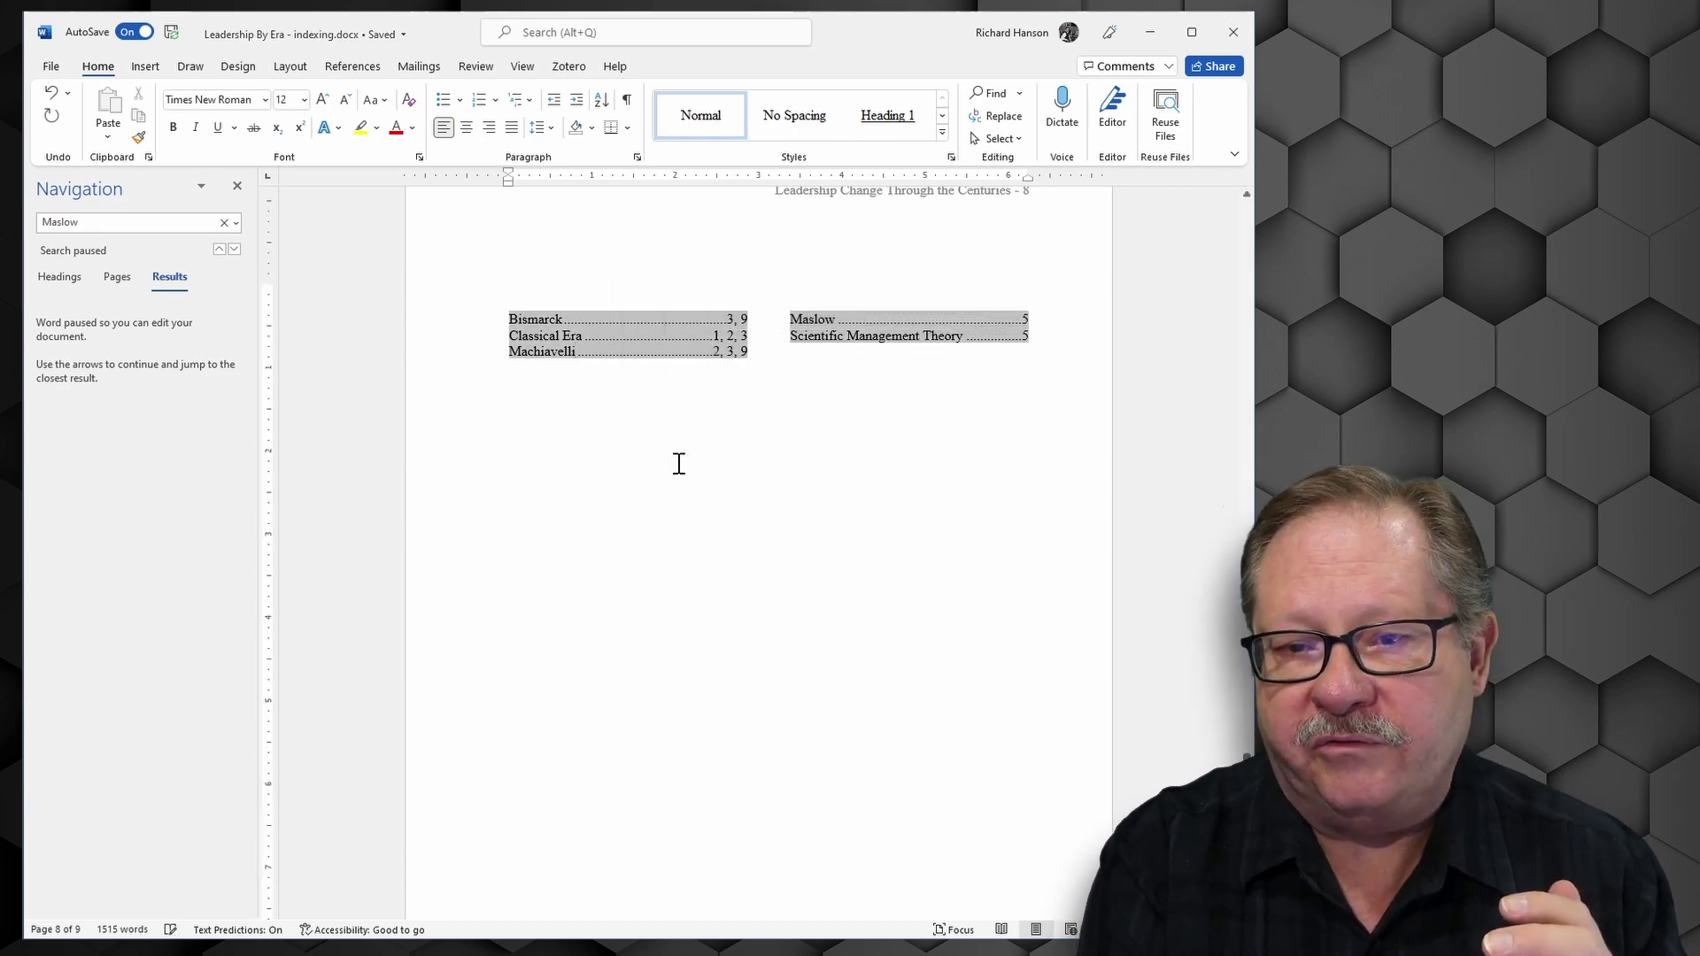